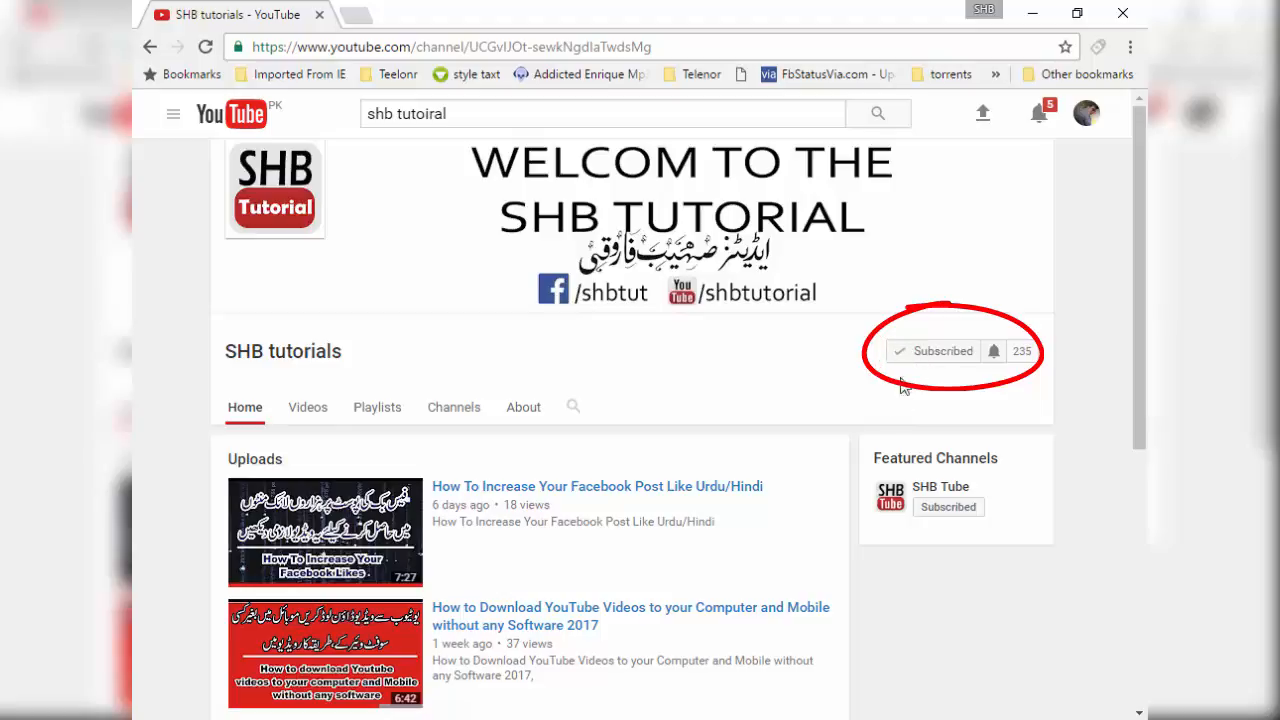
Minimize the browser and switch to the blank Excel workbook.
left_click(1032, 13)
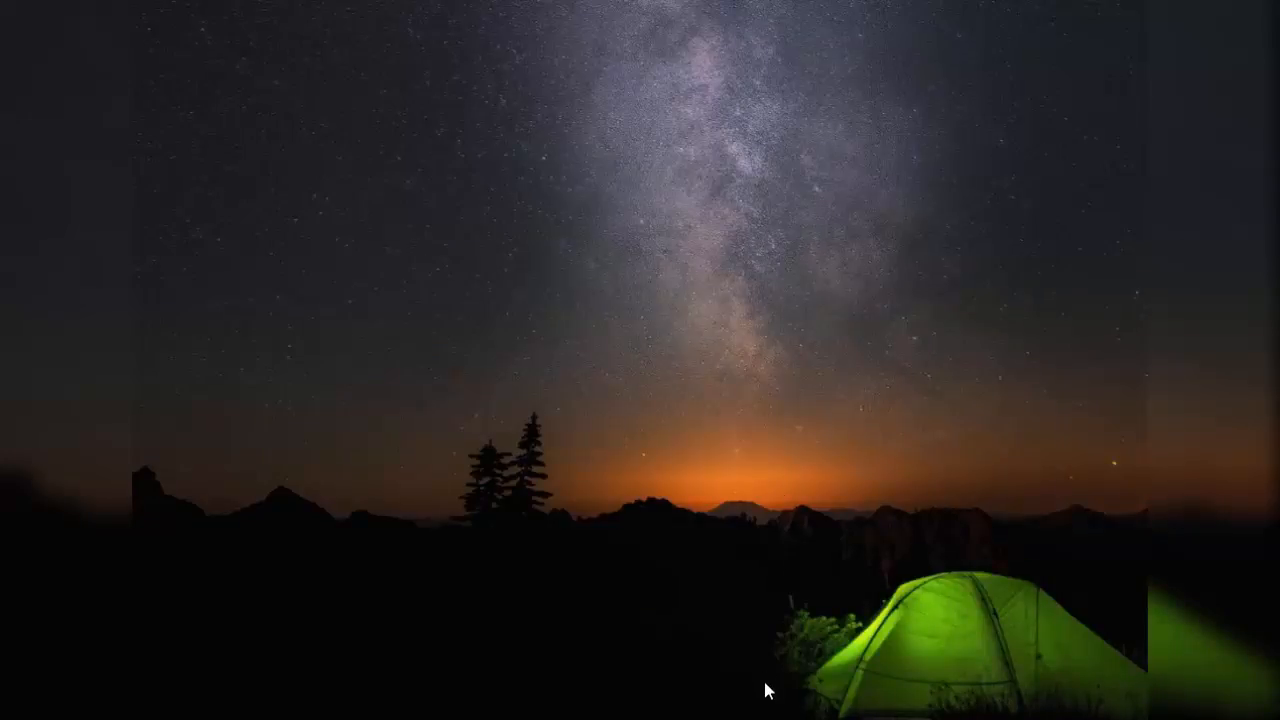
mouse_move(768, 718)
left_click(716, 568)
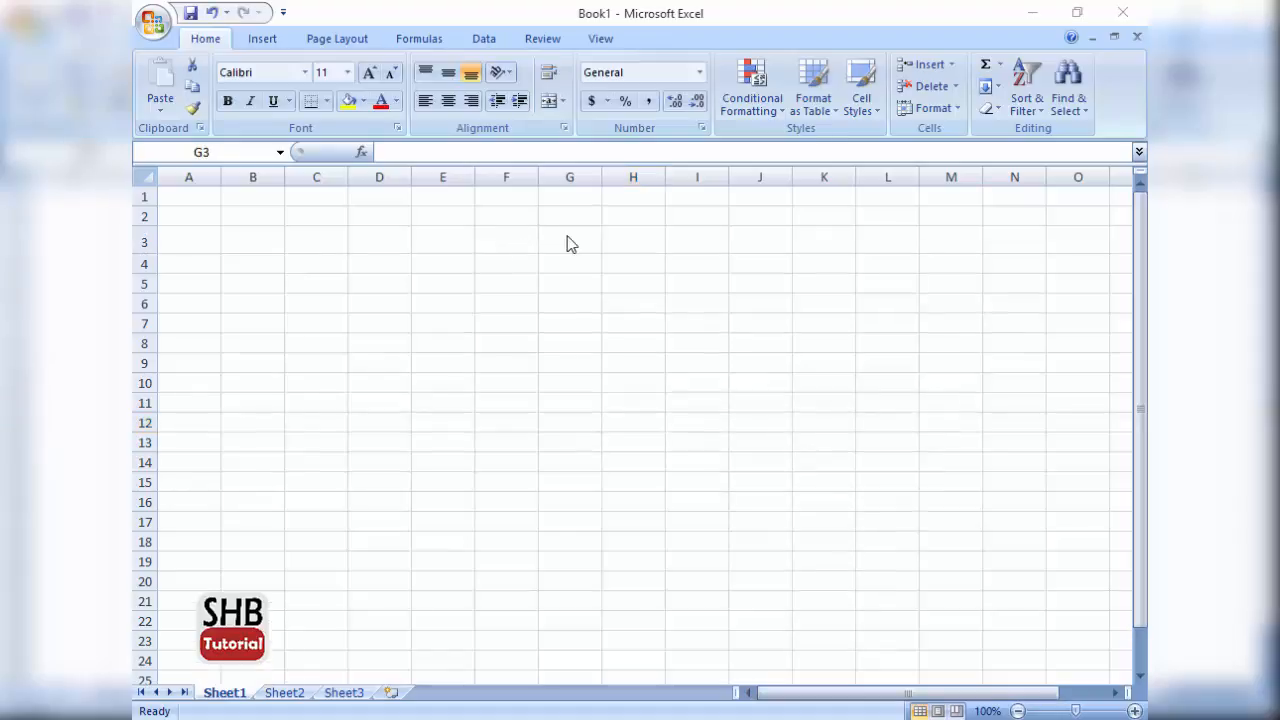
Enter the title "new lyllpur computer collge" in cell G3.
left_click(567, 237)
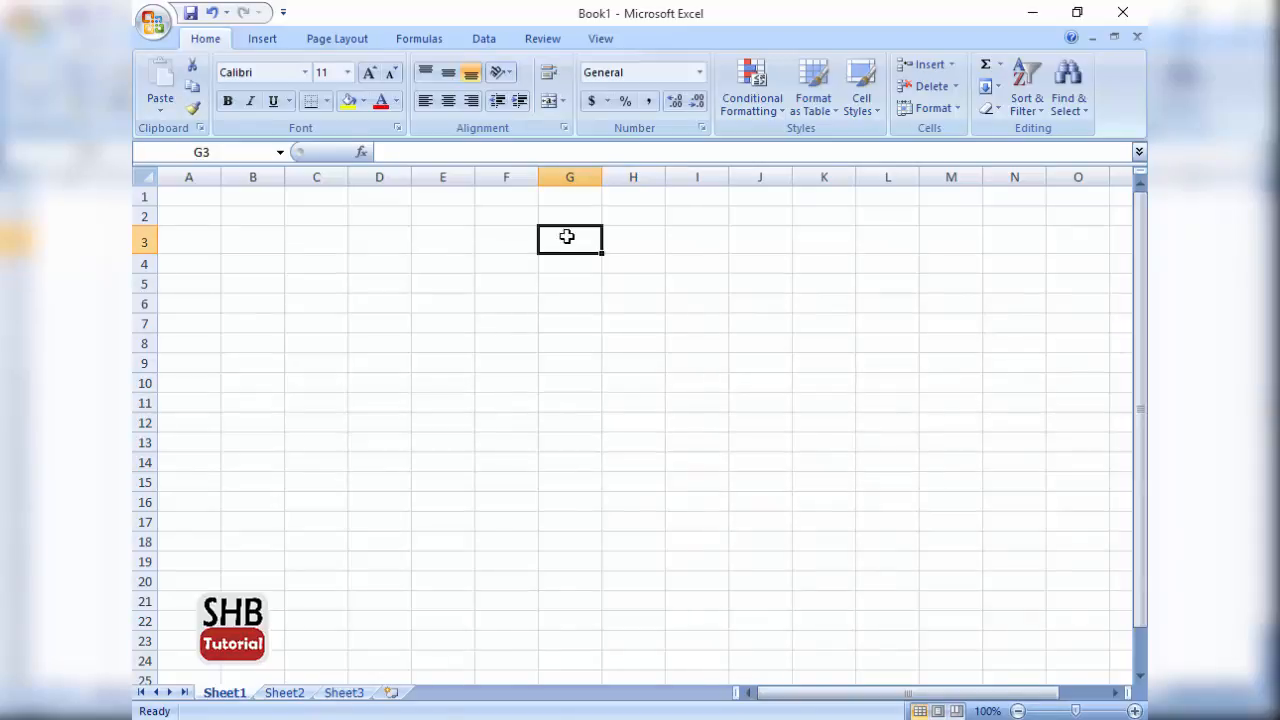
type("new lyl")
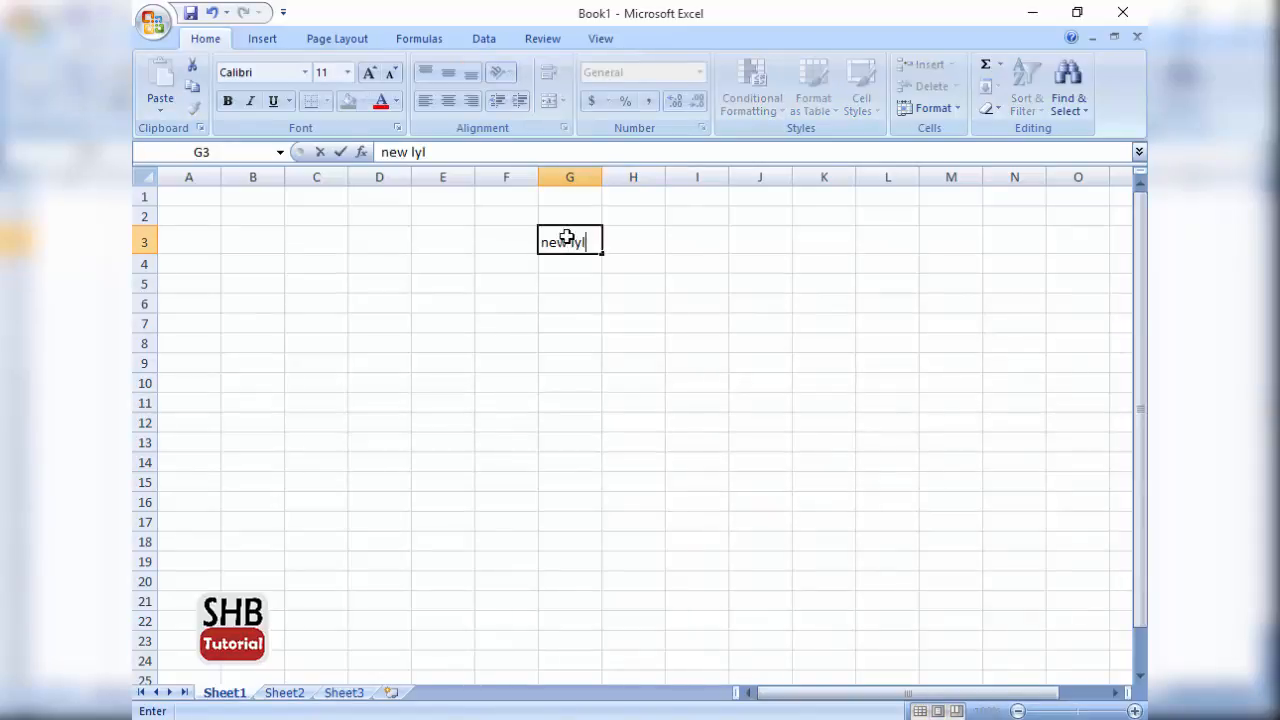
type("lpur comp")
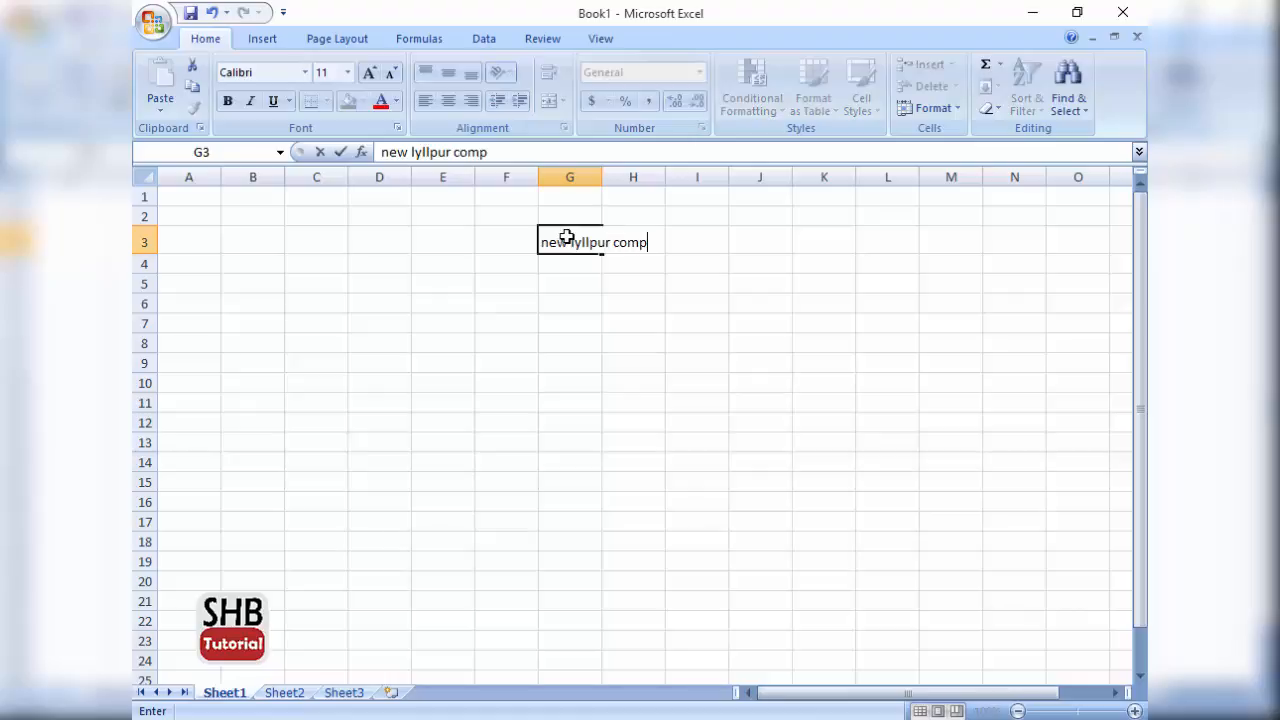
type("uter collge")
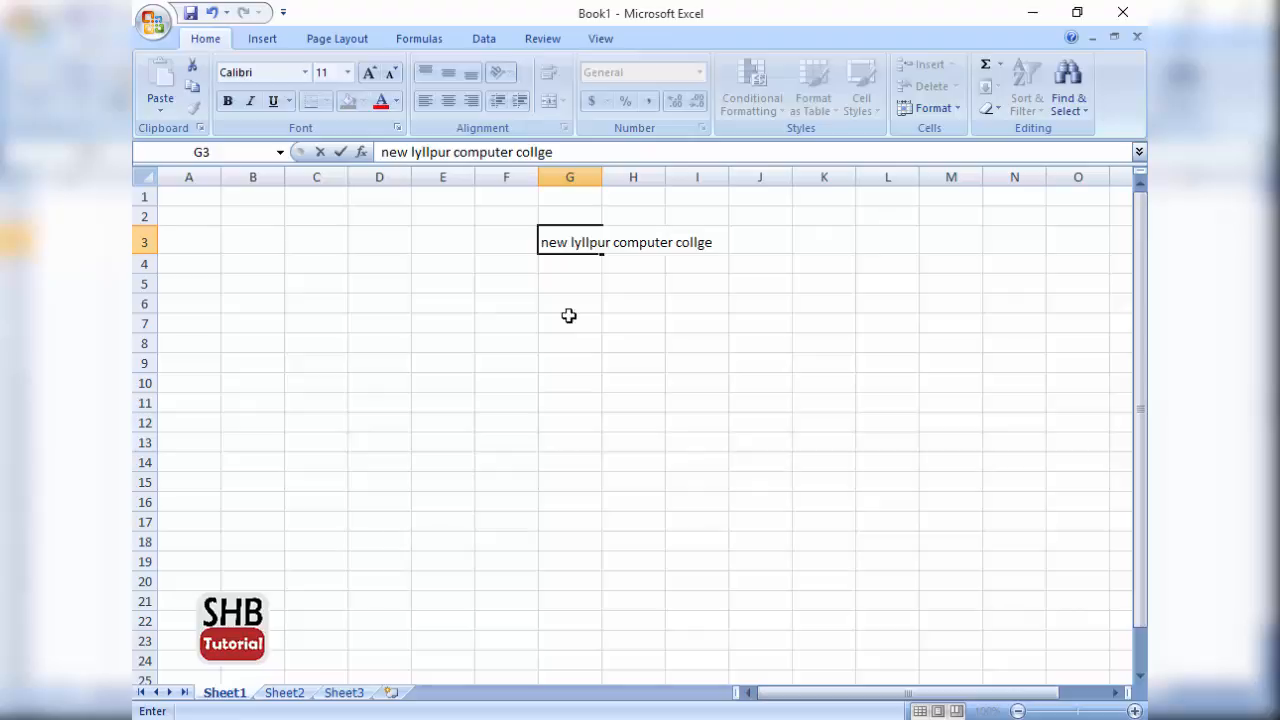
left_click(568, 315)
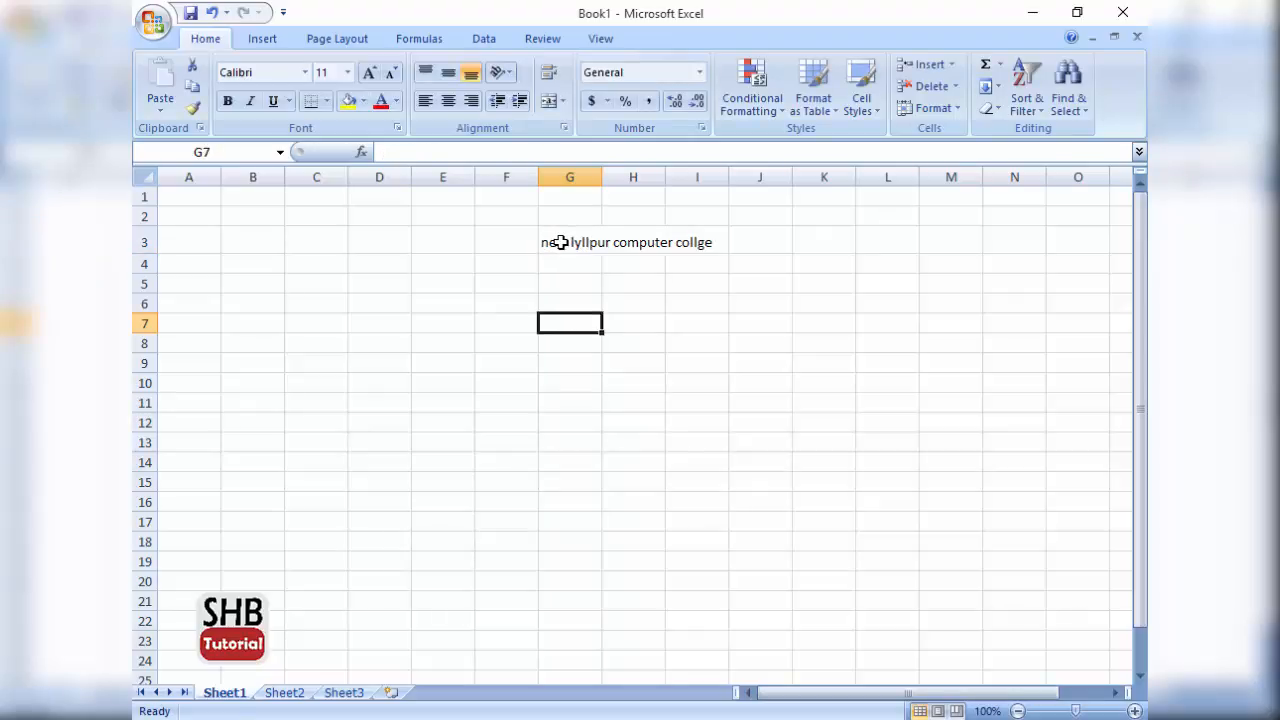
Make the title in G3 bold and enlarge its font size to 18.
left_click(561, 242)
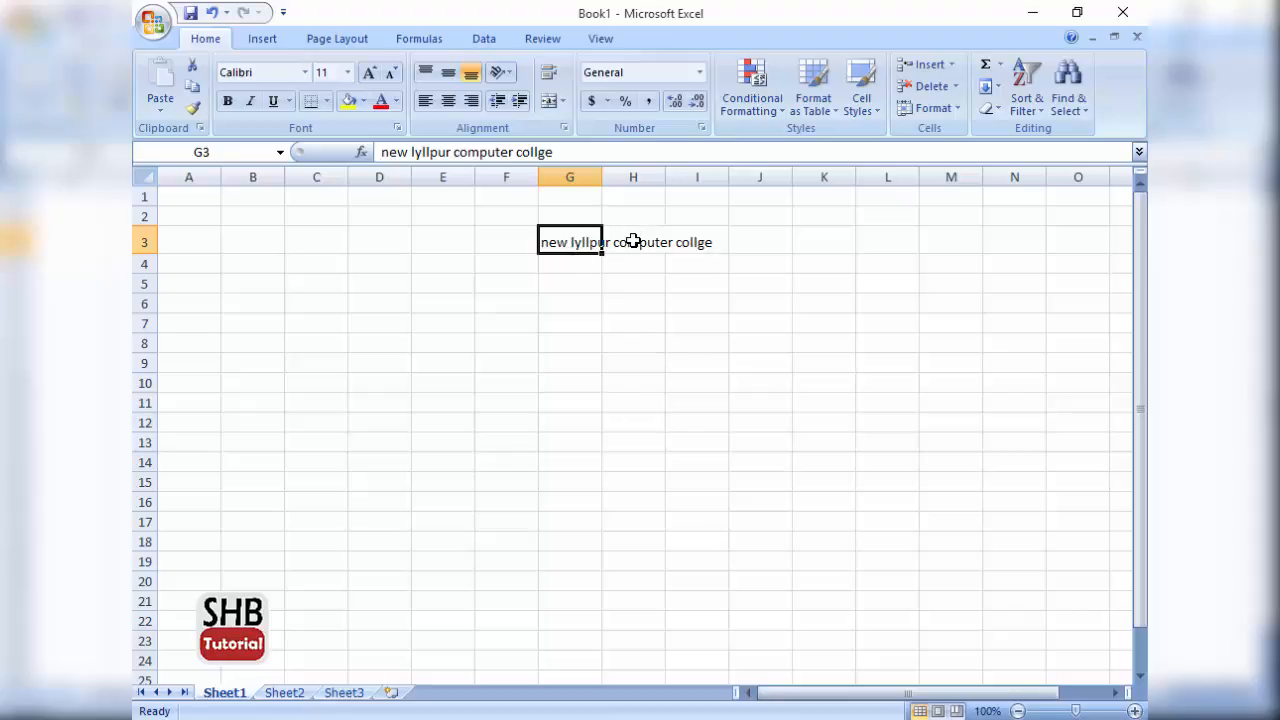
left_click(228, 101)
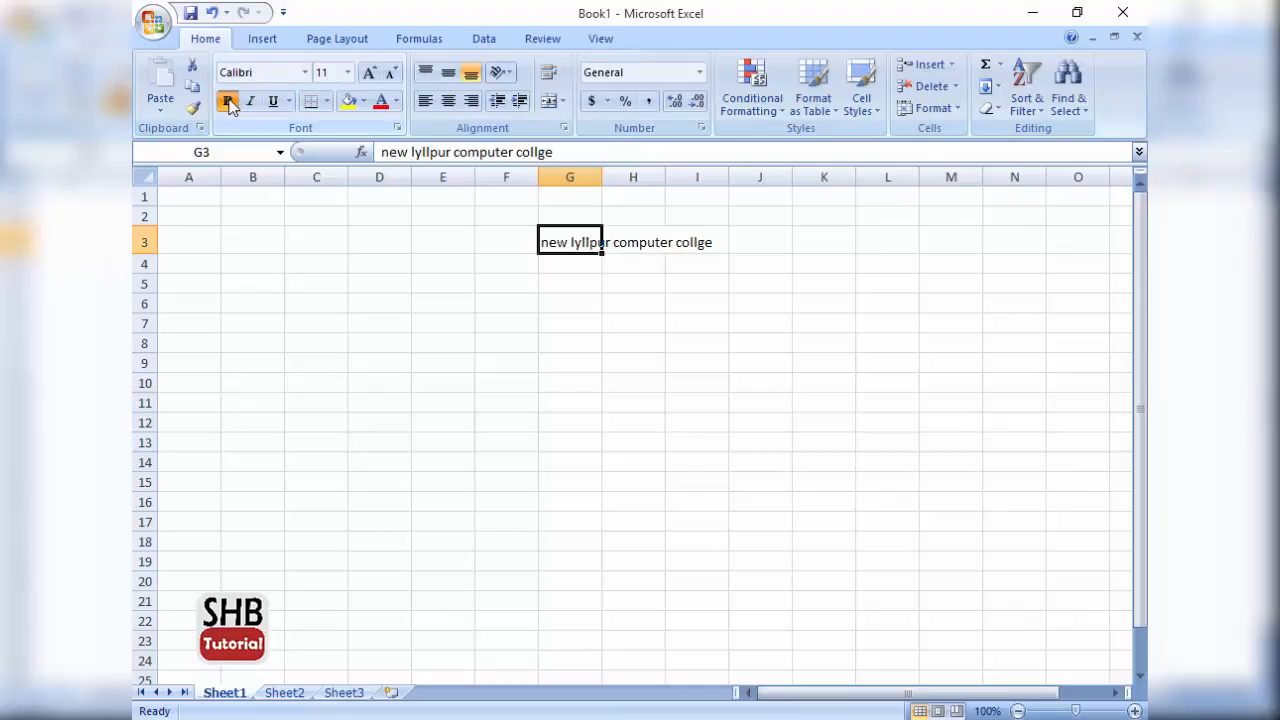
left_click(369, 72)
left_click(369, 72)
left_click(369, 72)
left_click(369, 72)
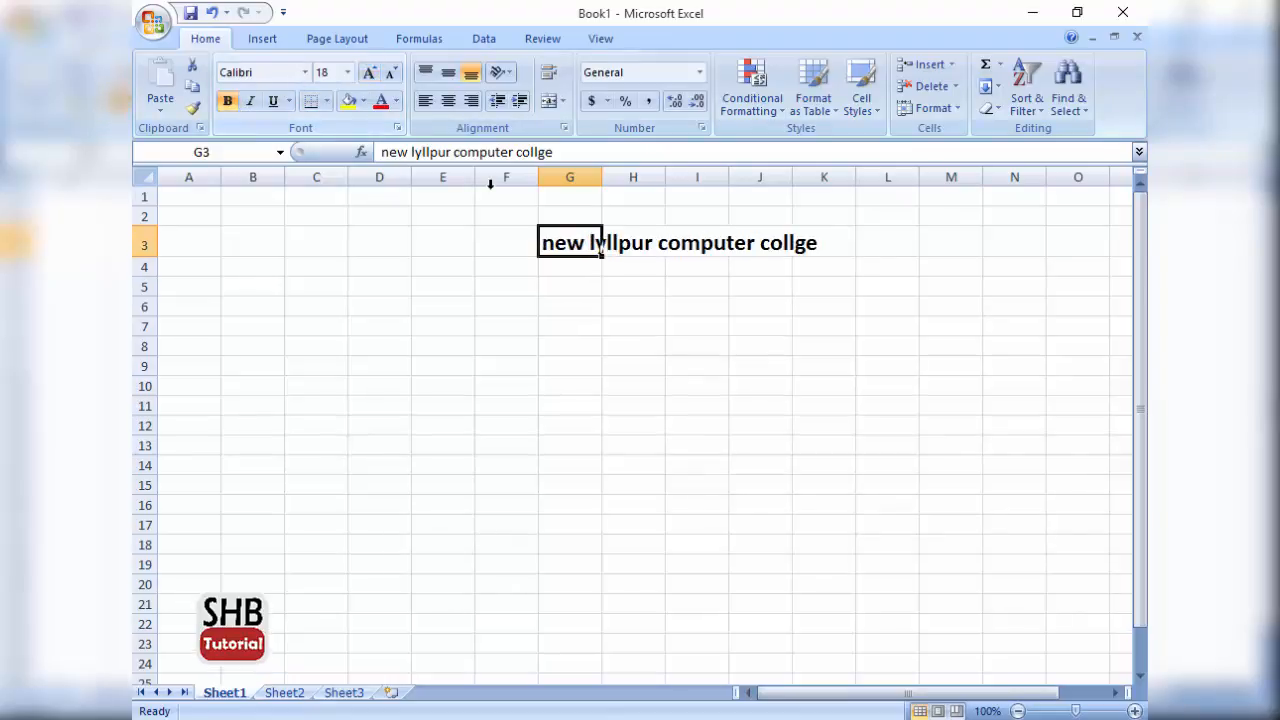
Capitalize the first letter of the title in G3 so it starts with "New".
double_click(553, 232)
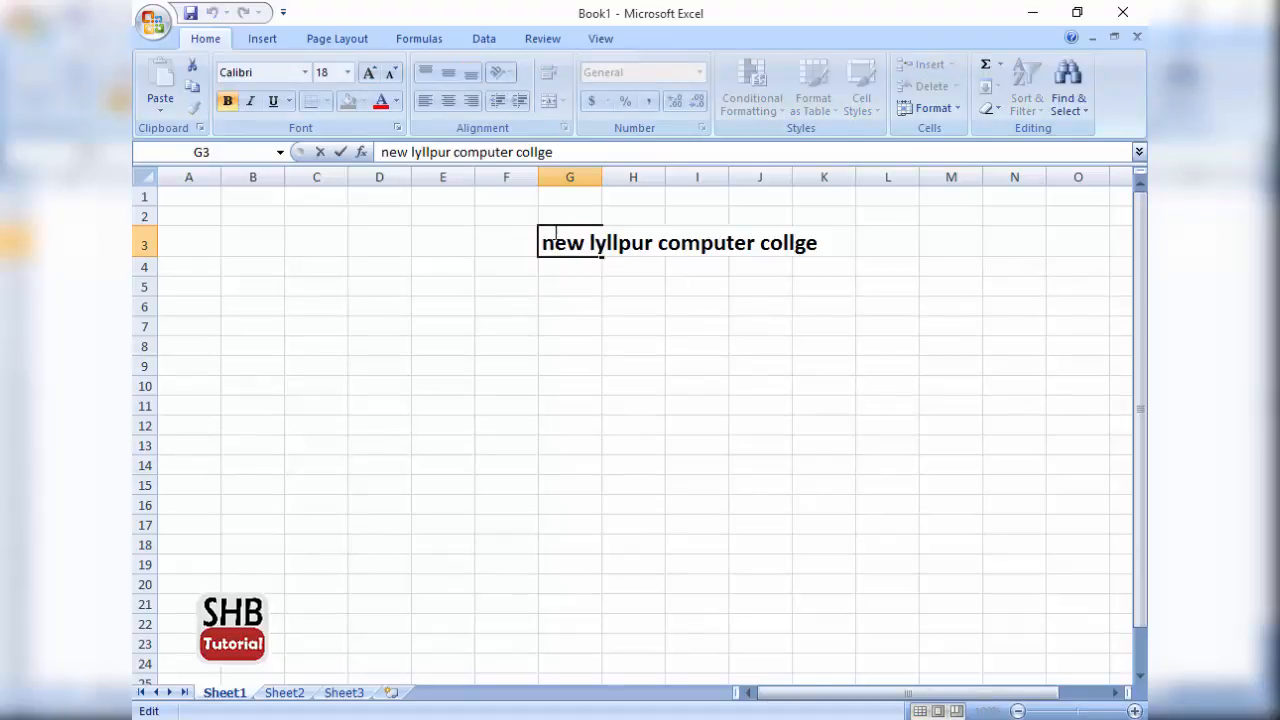
key("BackSpace")
type("N")
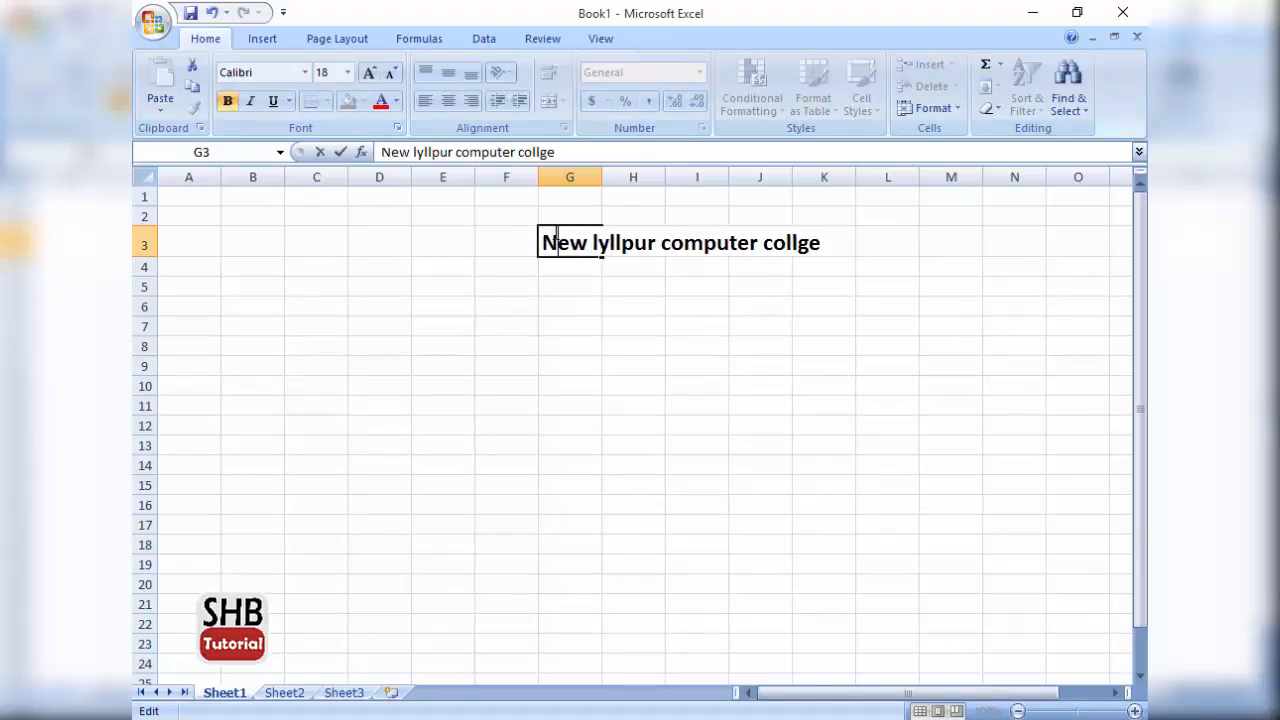
left_click(533, 302)
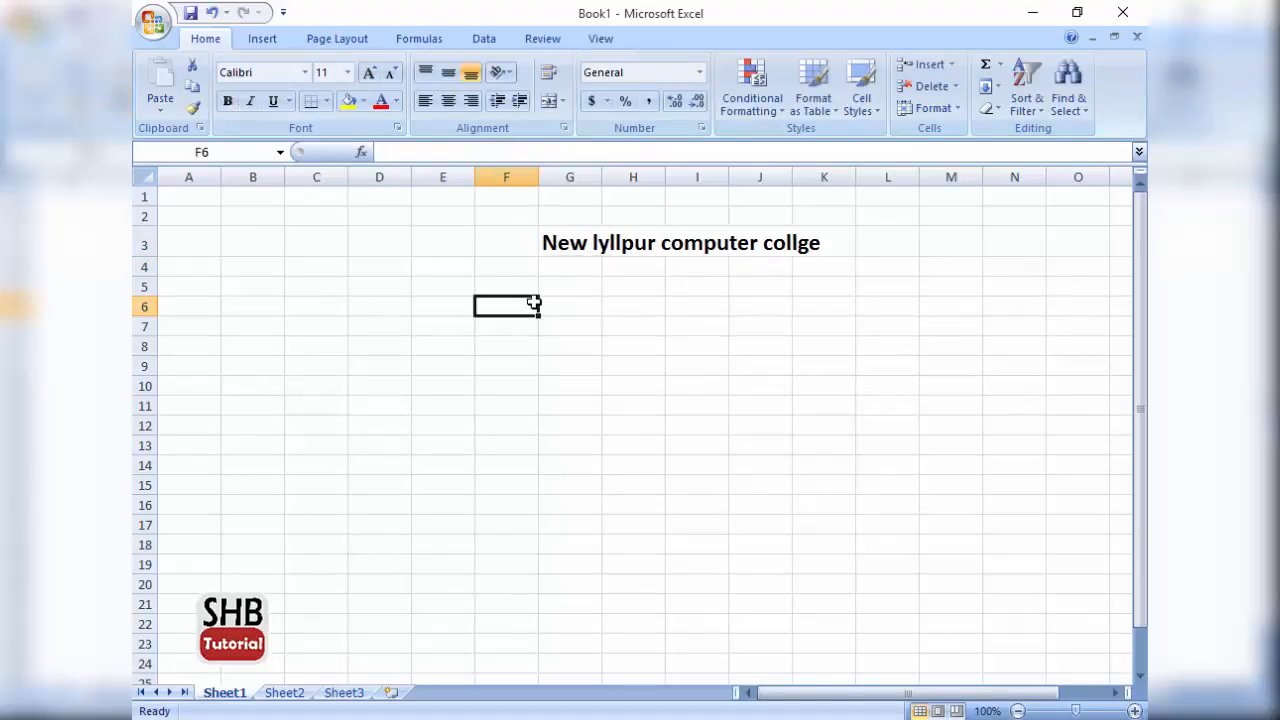
Compare the cell reference and formula bar contents for the title cell G3 and for surrounding empty cells, including H3.
left_click(560, 247)
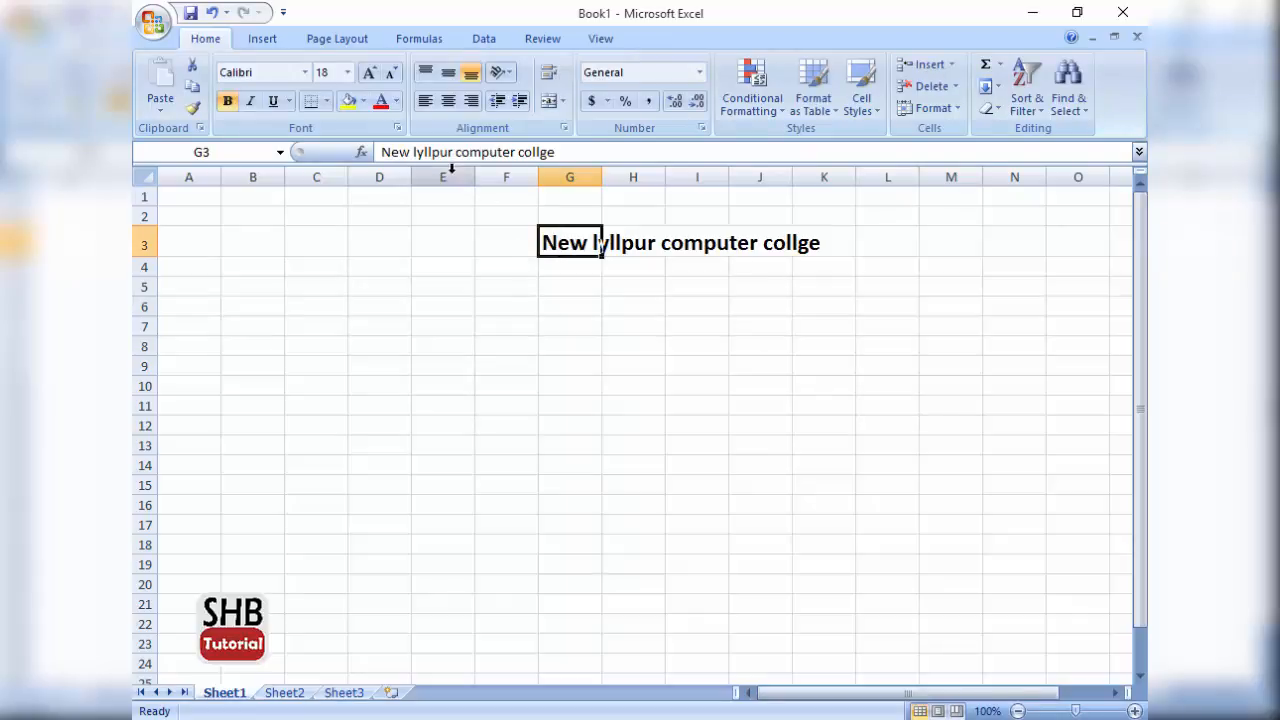
left_click(510, 290)
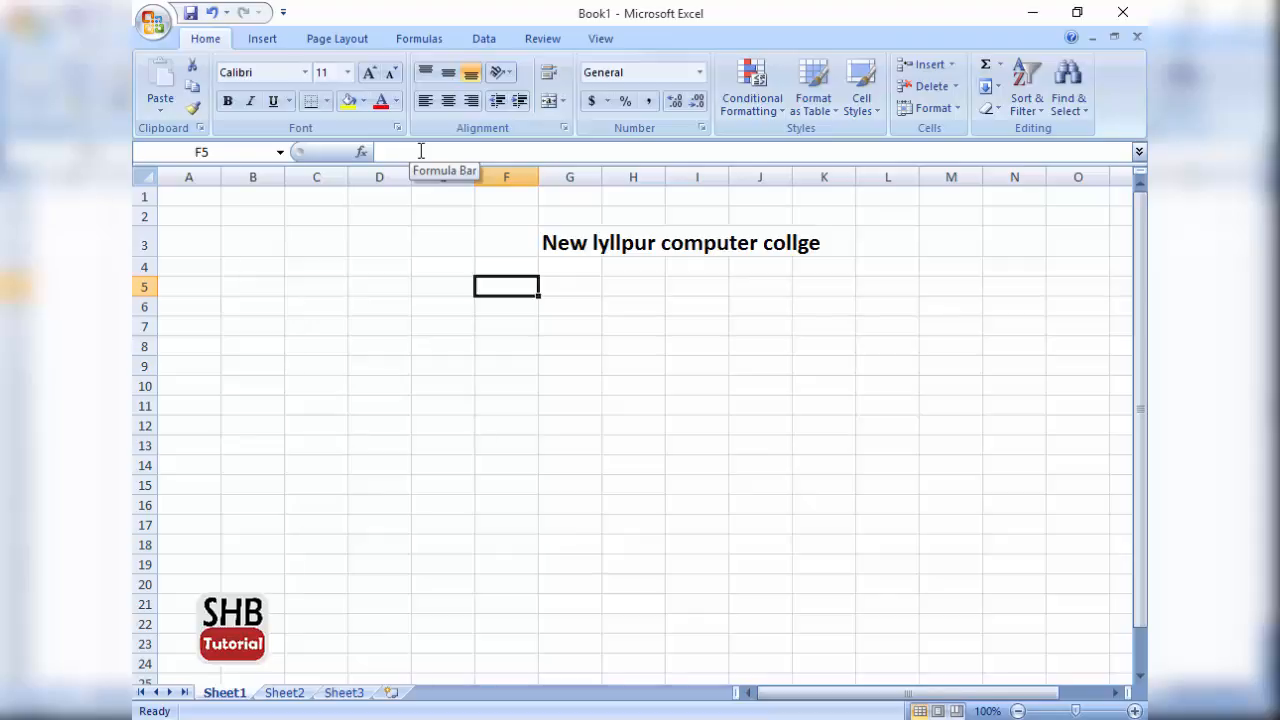
left_click(497, 268)
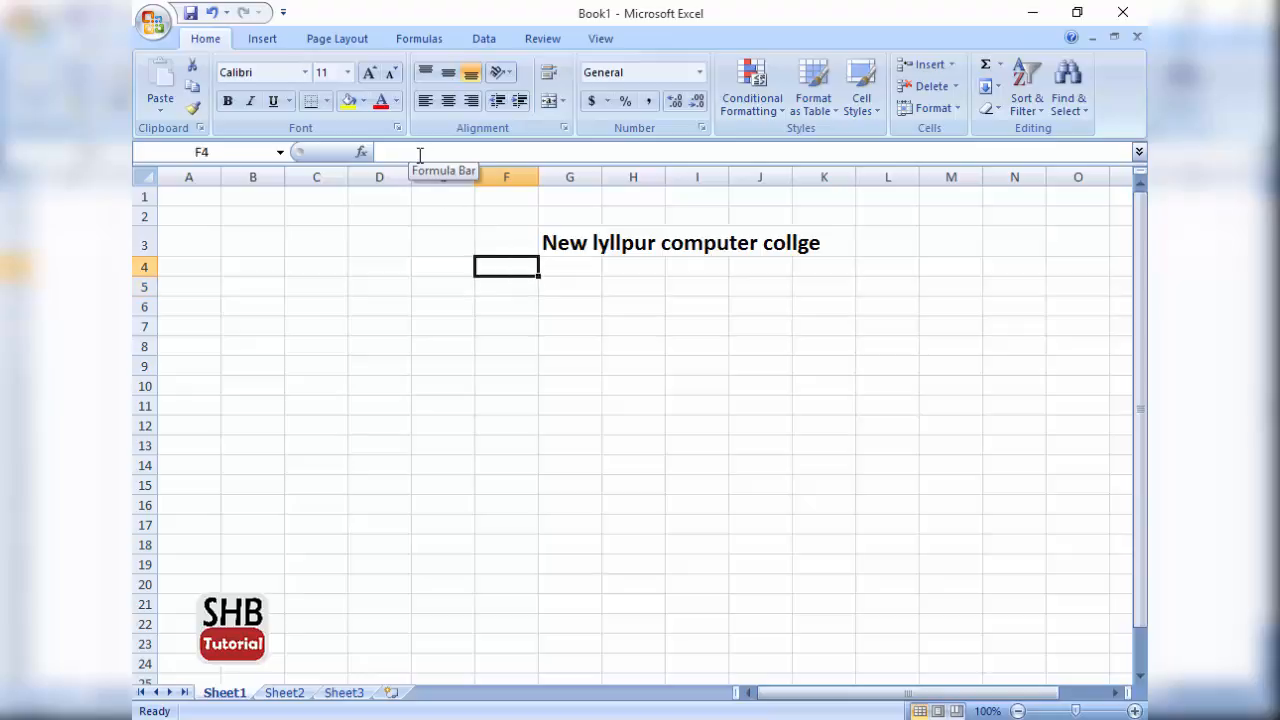
left_click(580, 248)
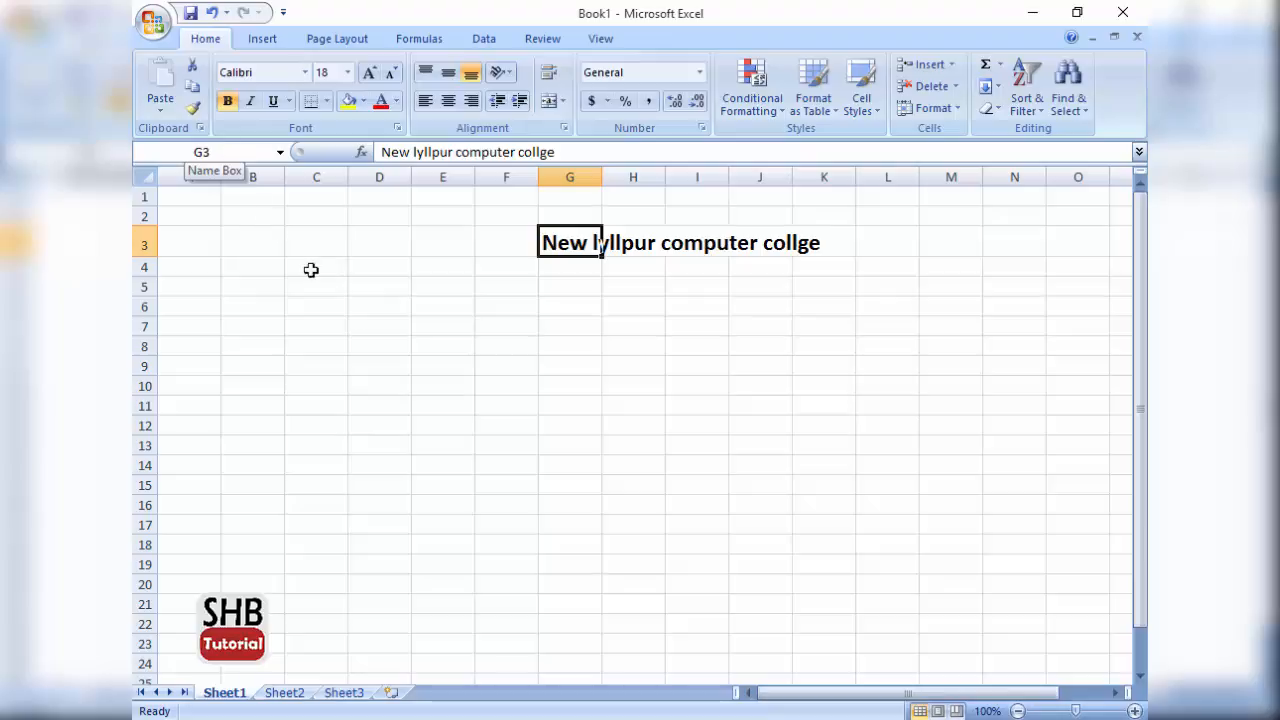
left_click(365, 289)
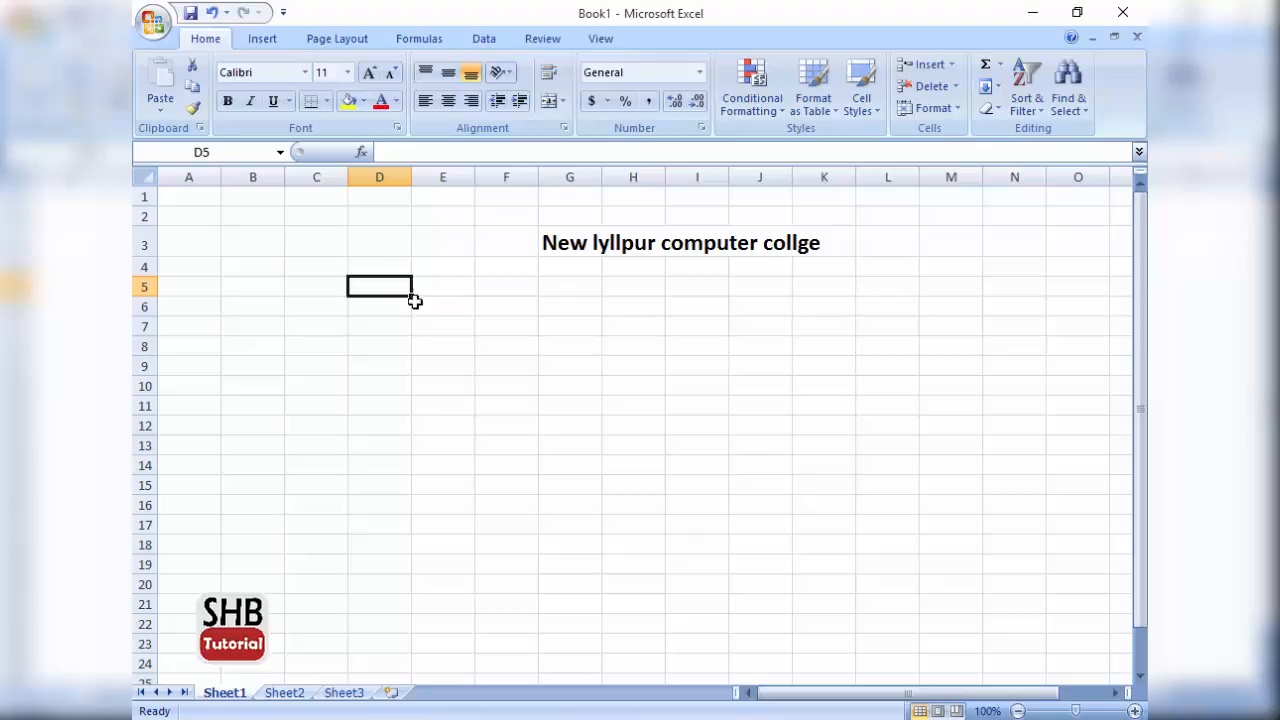
left_click(452, 321)
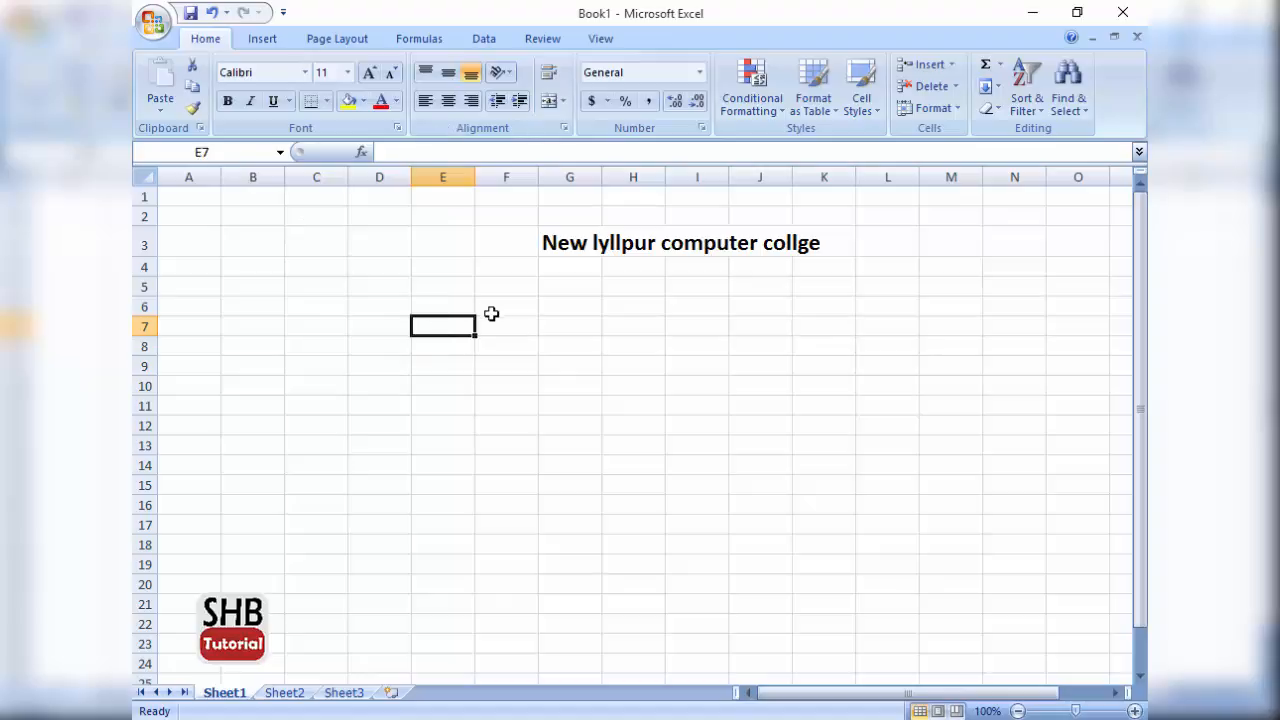
left_click(551, 411)
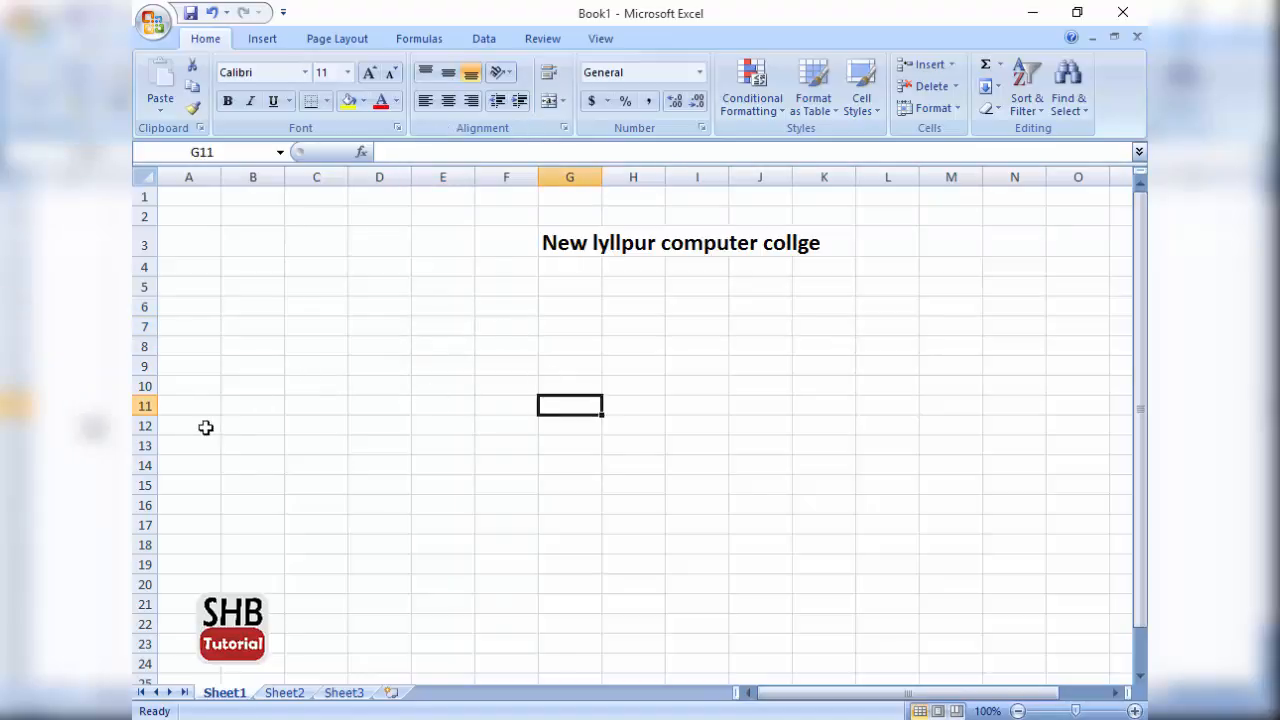
left_click(552, 243)
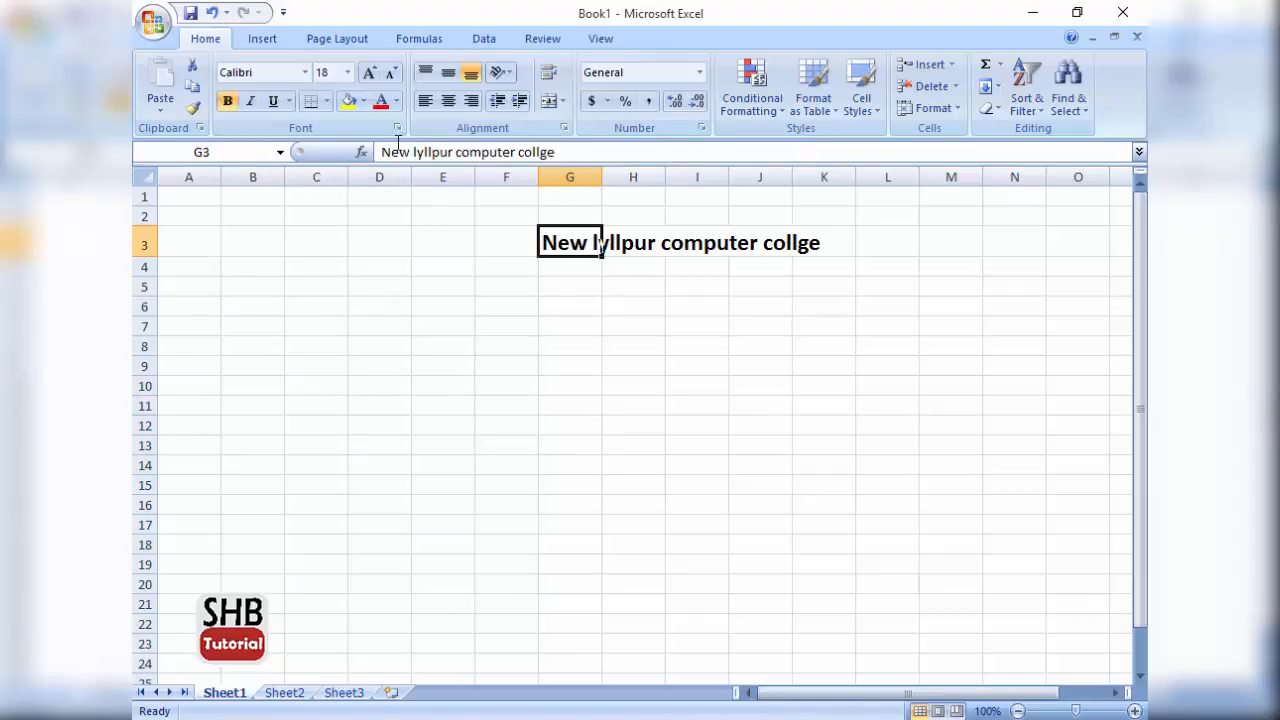
left_click(632, 240)
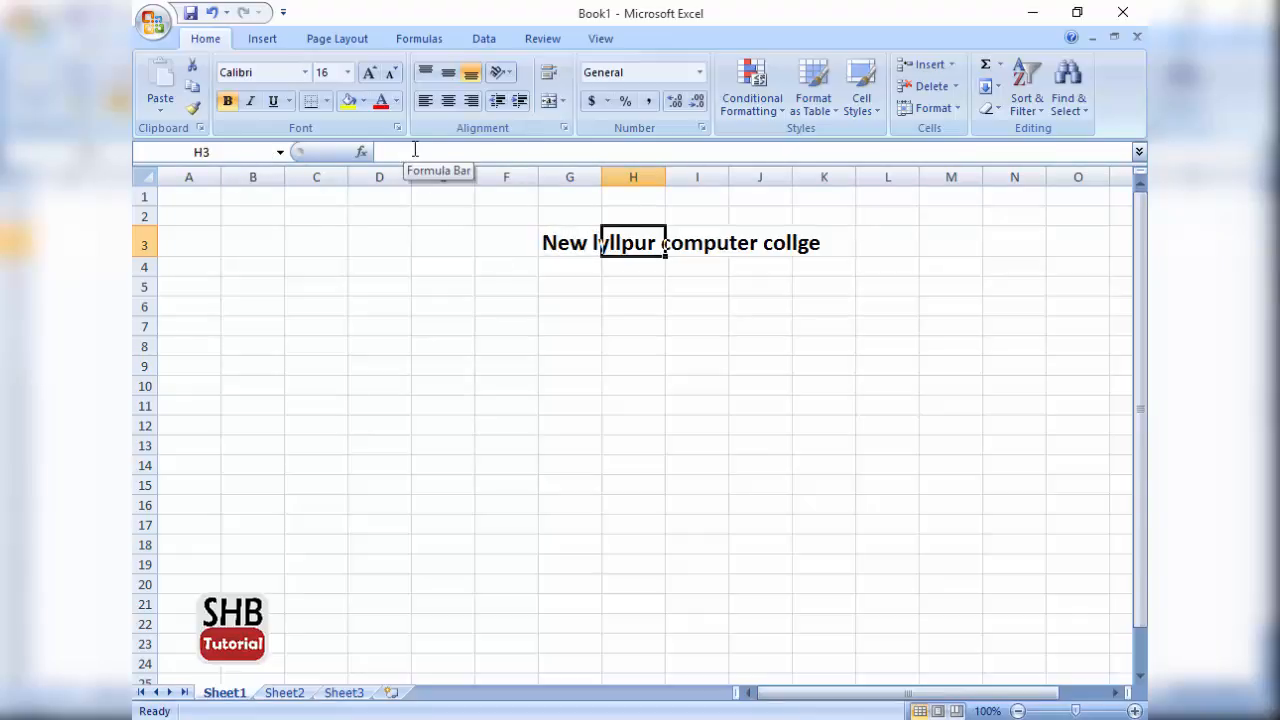
Merge and center the title across cells G3 to K3.
left_click(553, 240)
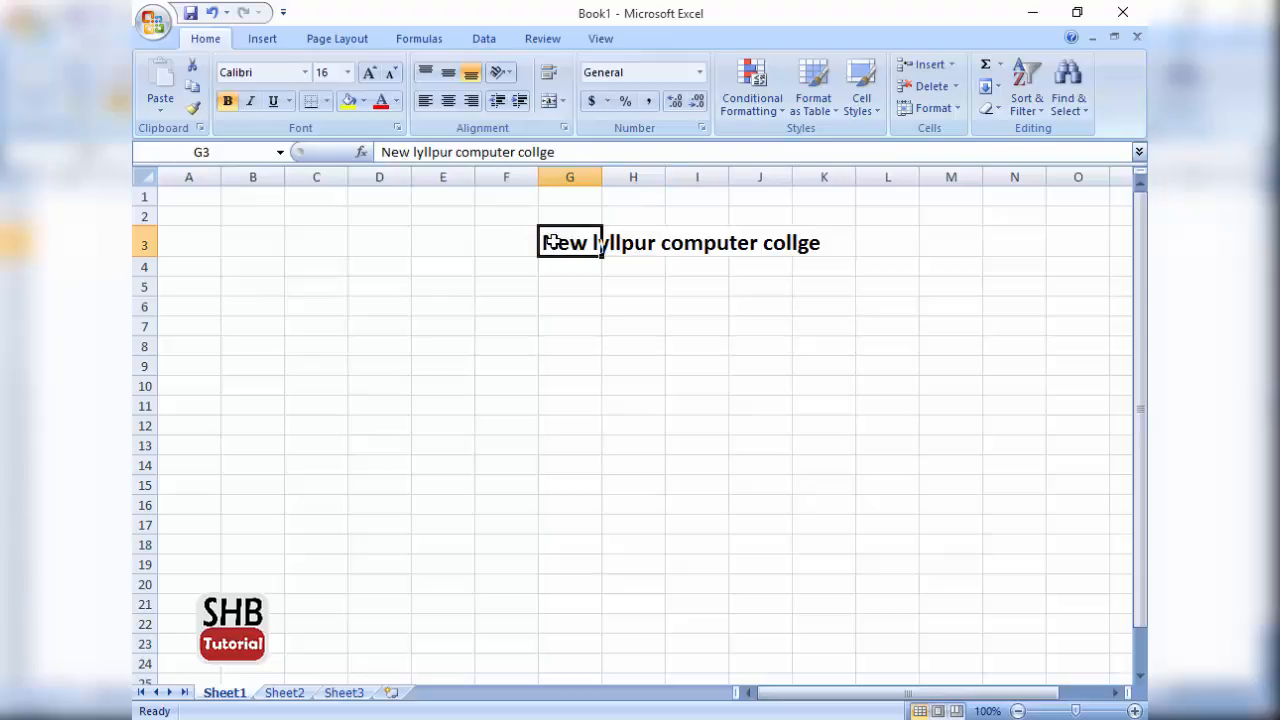
left_click_drag(553, 240, 824, 242)
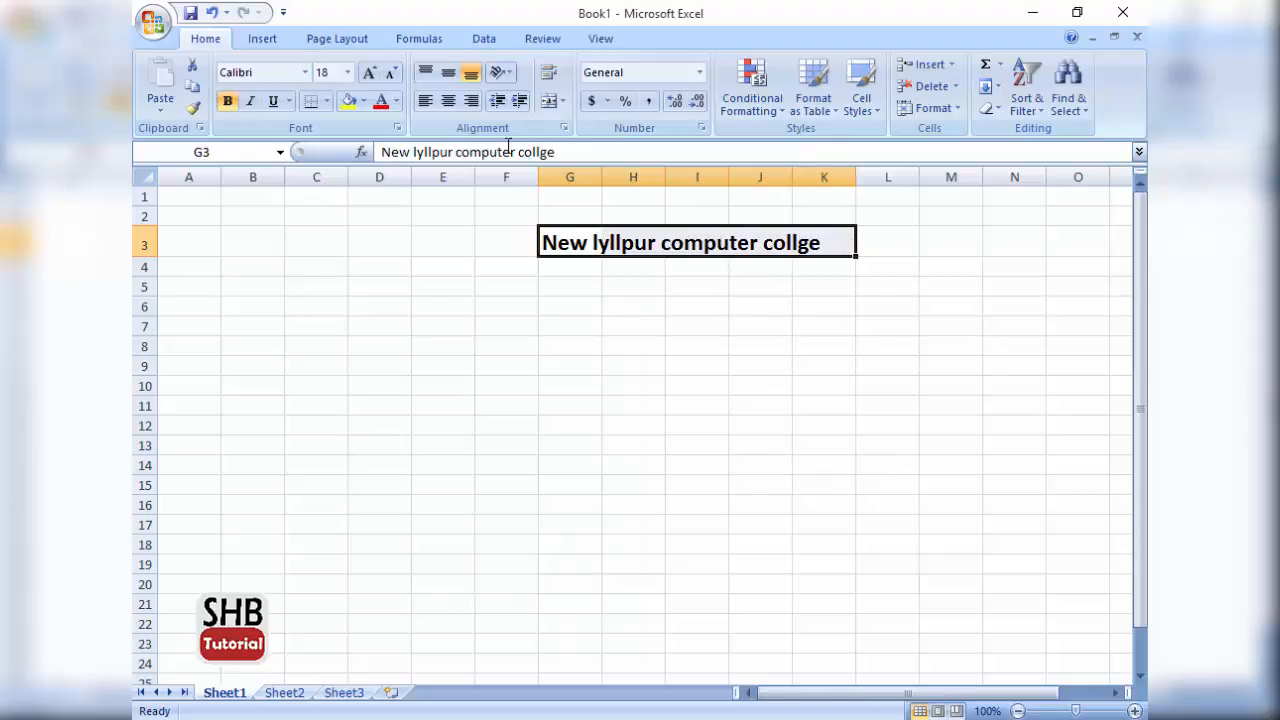
left_click(546, 103)
left_click(646, 363)
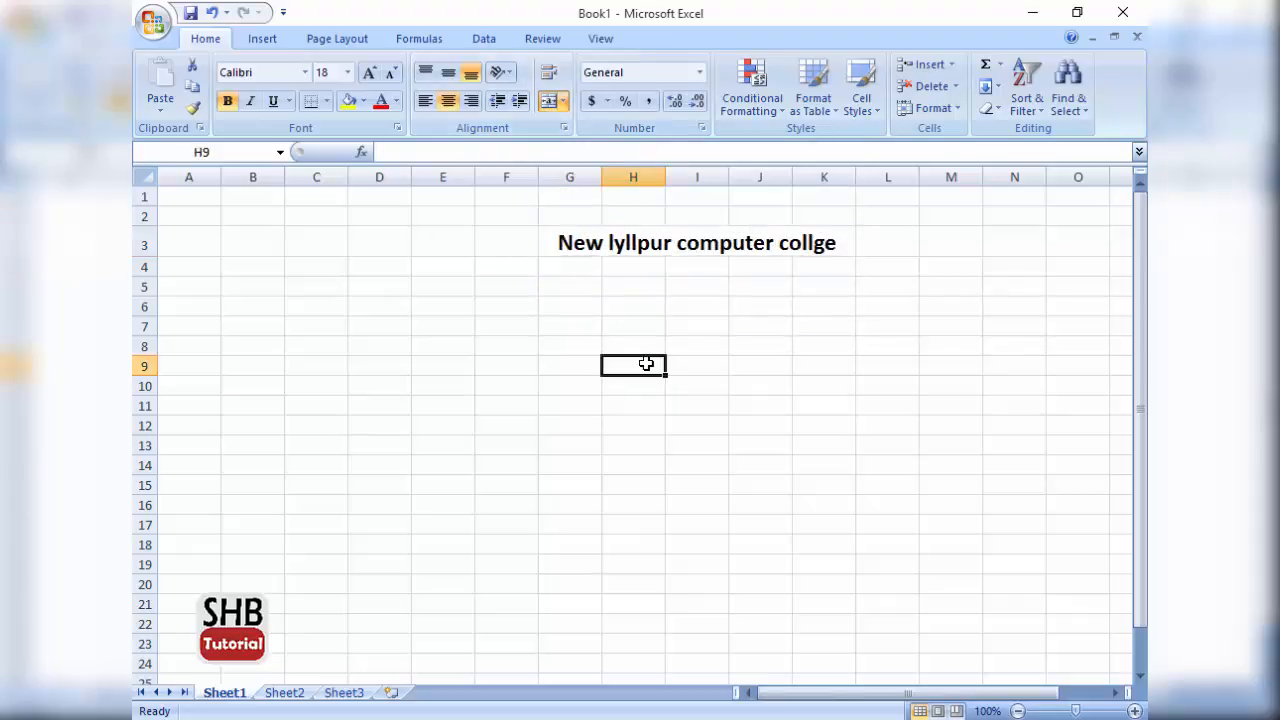
left_click(622, 271)
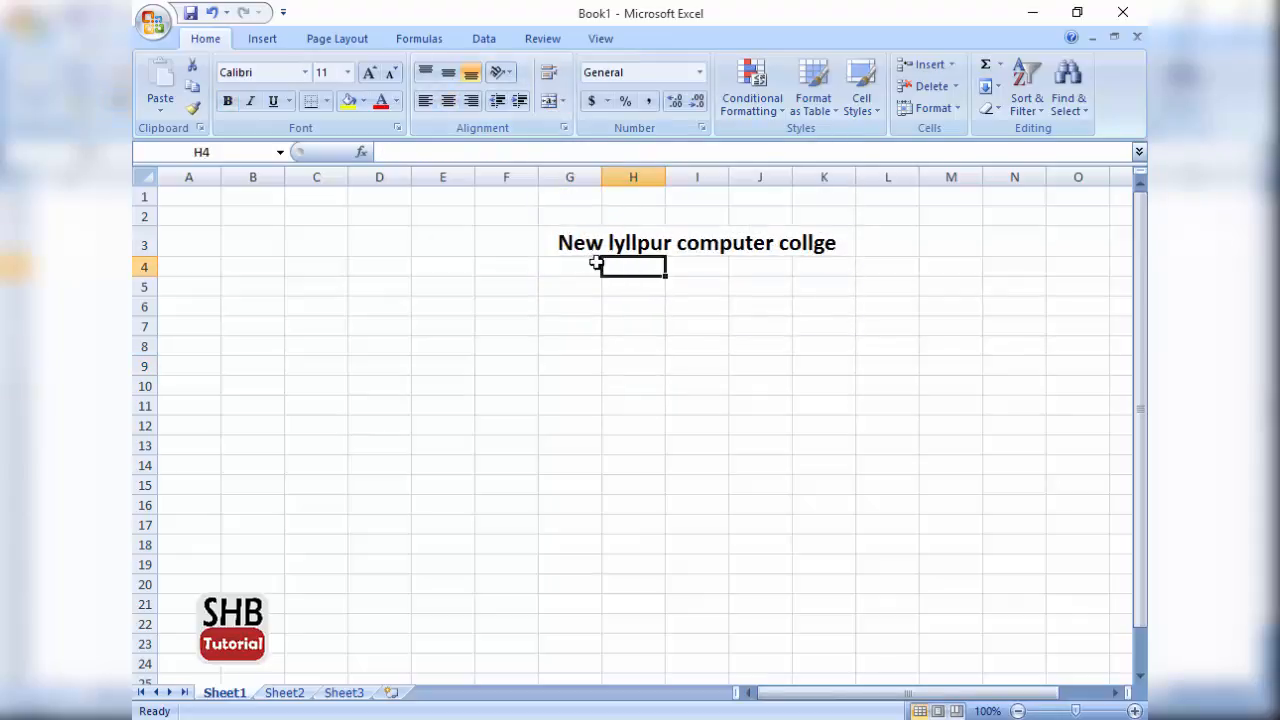
left_click(641, 245)
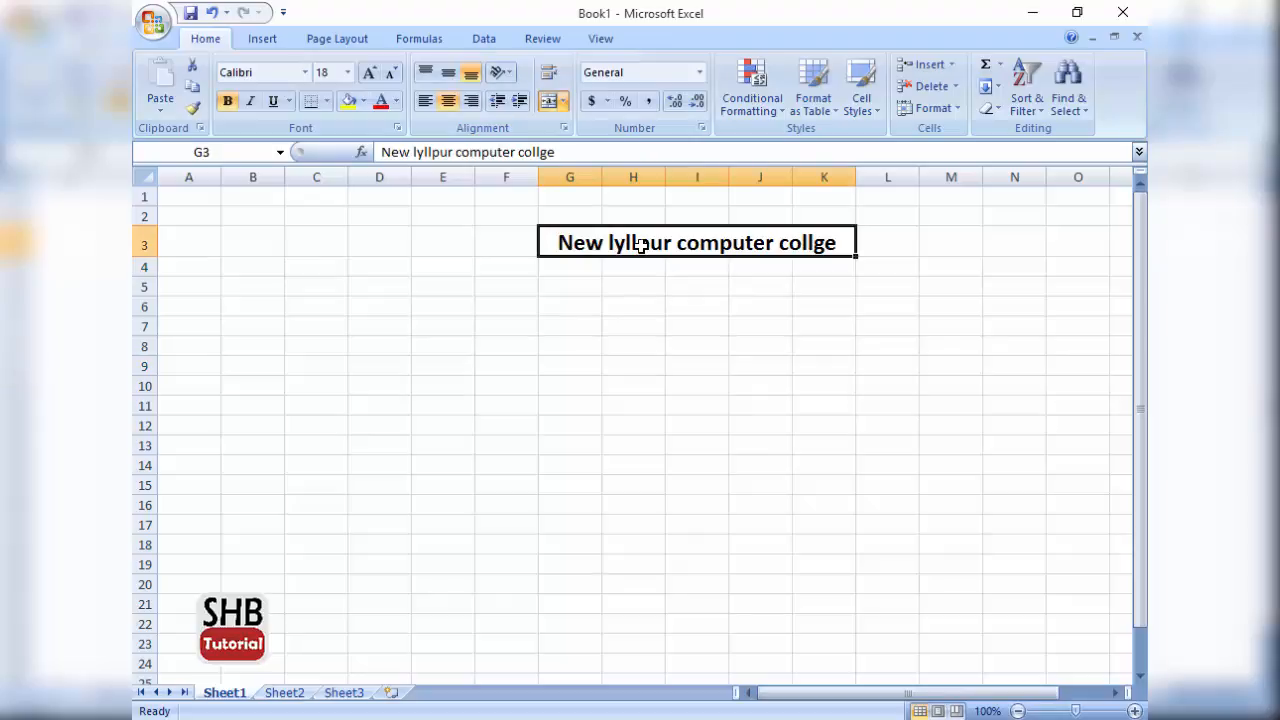
left_click(637, 267)
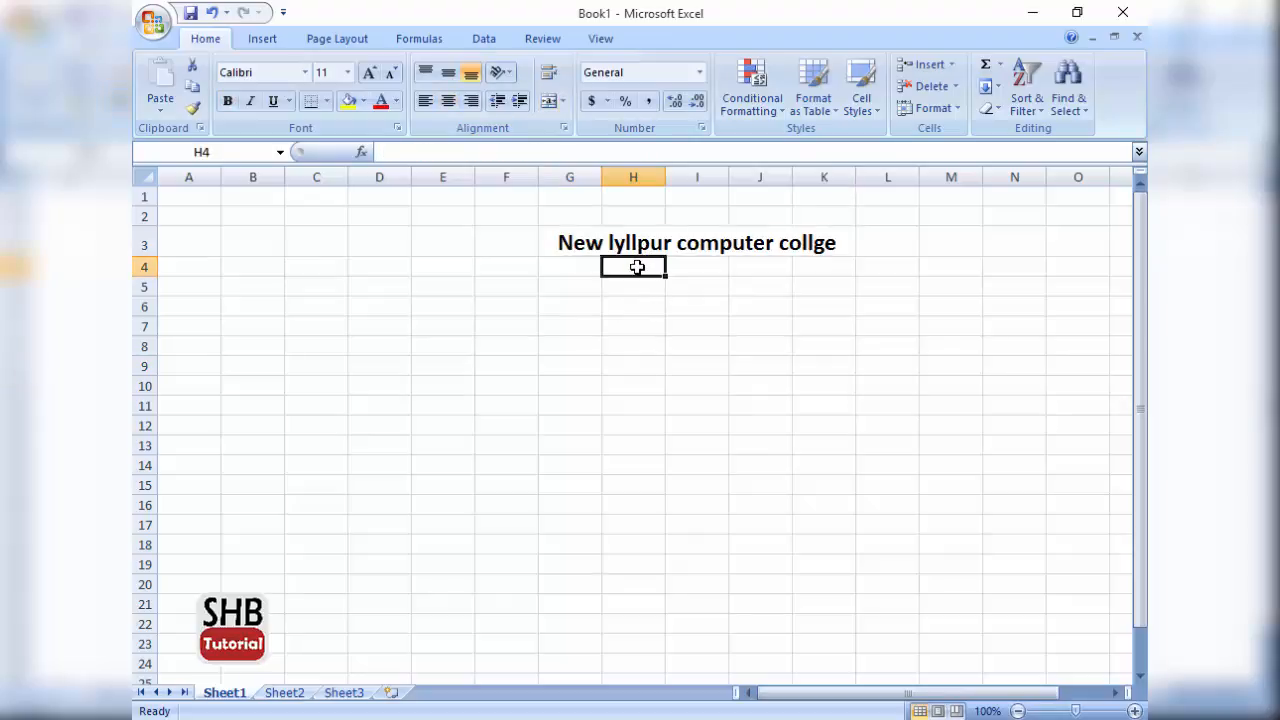
left_click(591, 272)
left_click(590, 247)
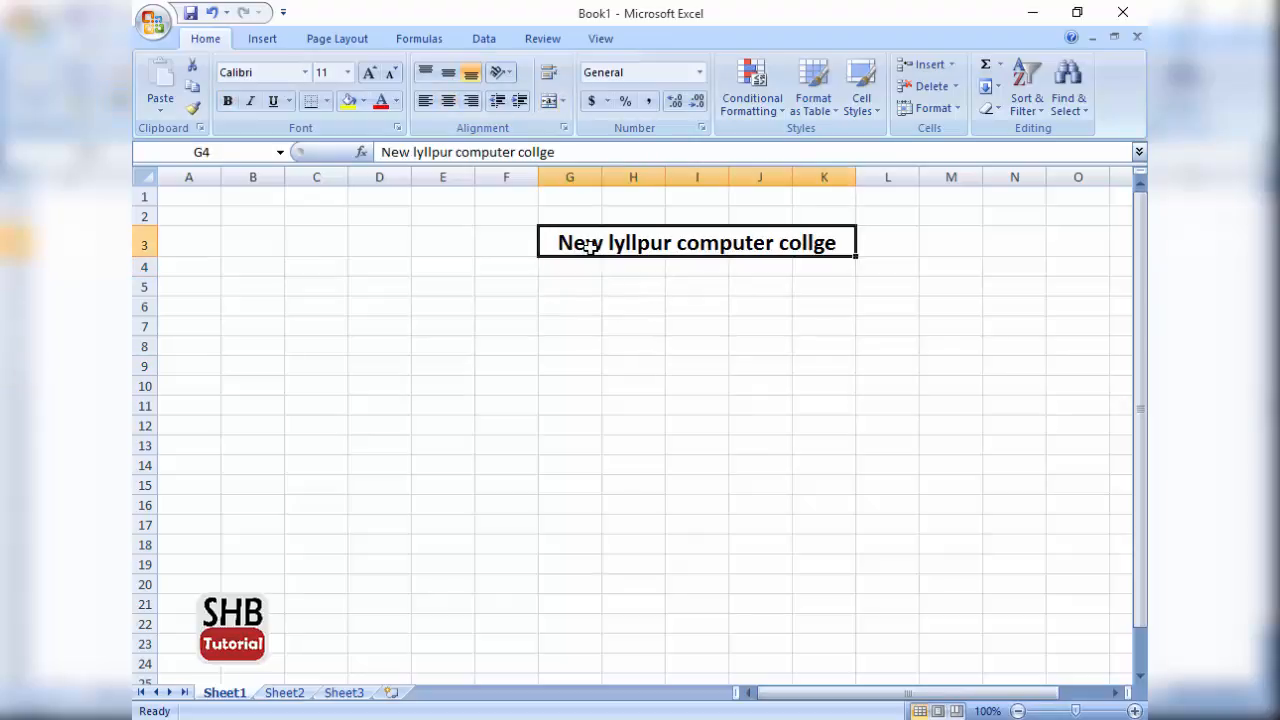
Enter the subtitle "result card" in cell I4 below the merged title.
left_click(680, 272)
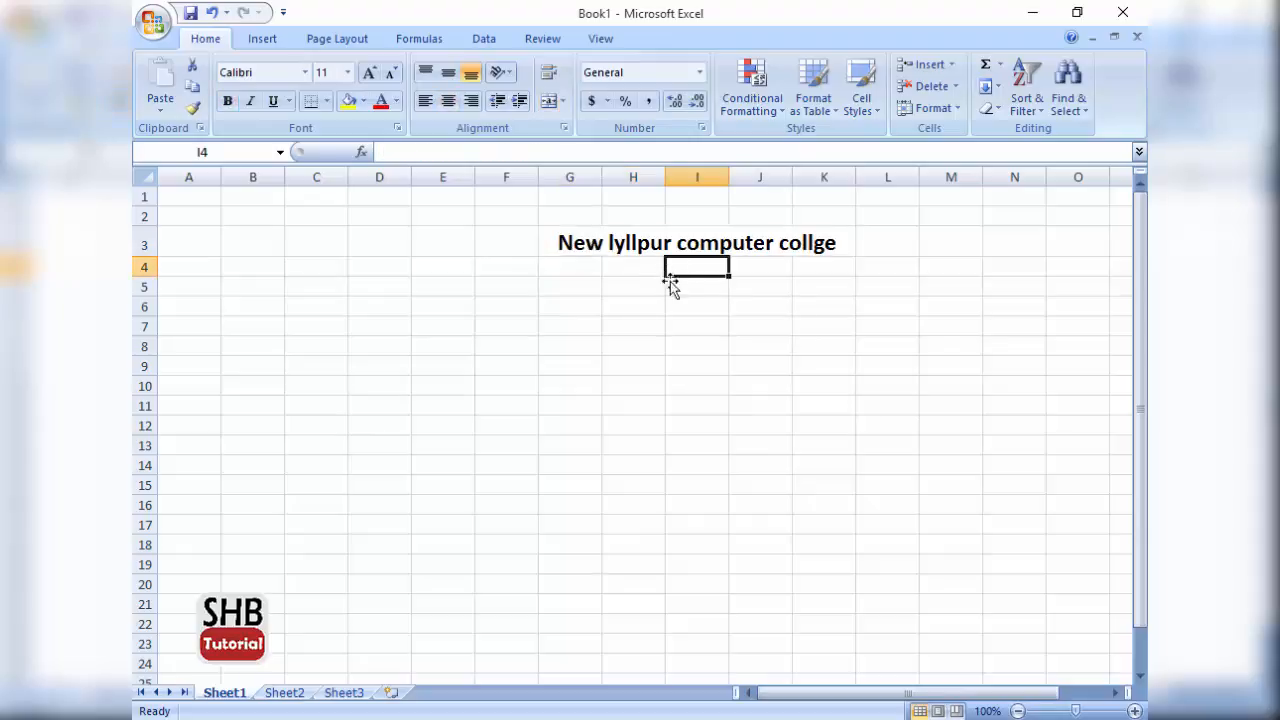
type("r")
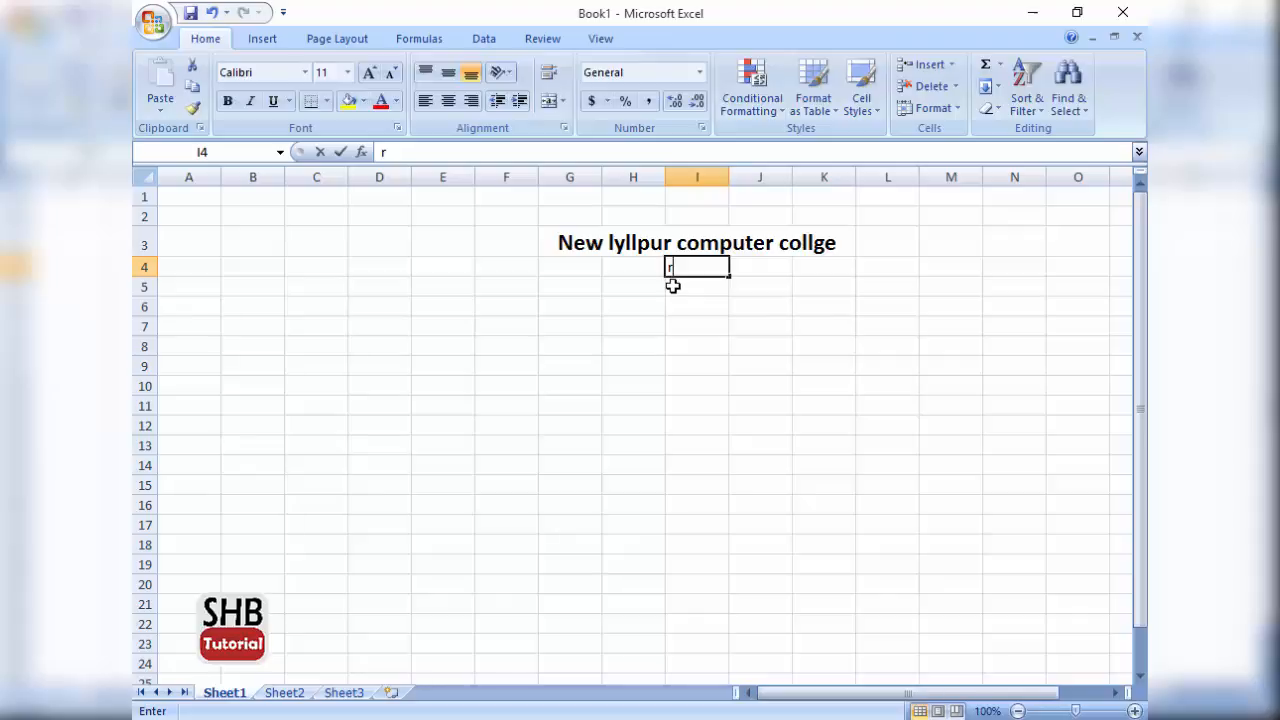
type("esul")
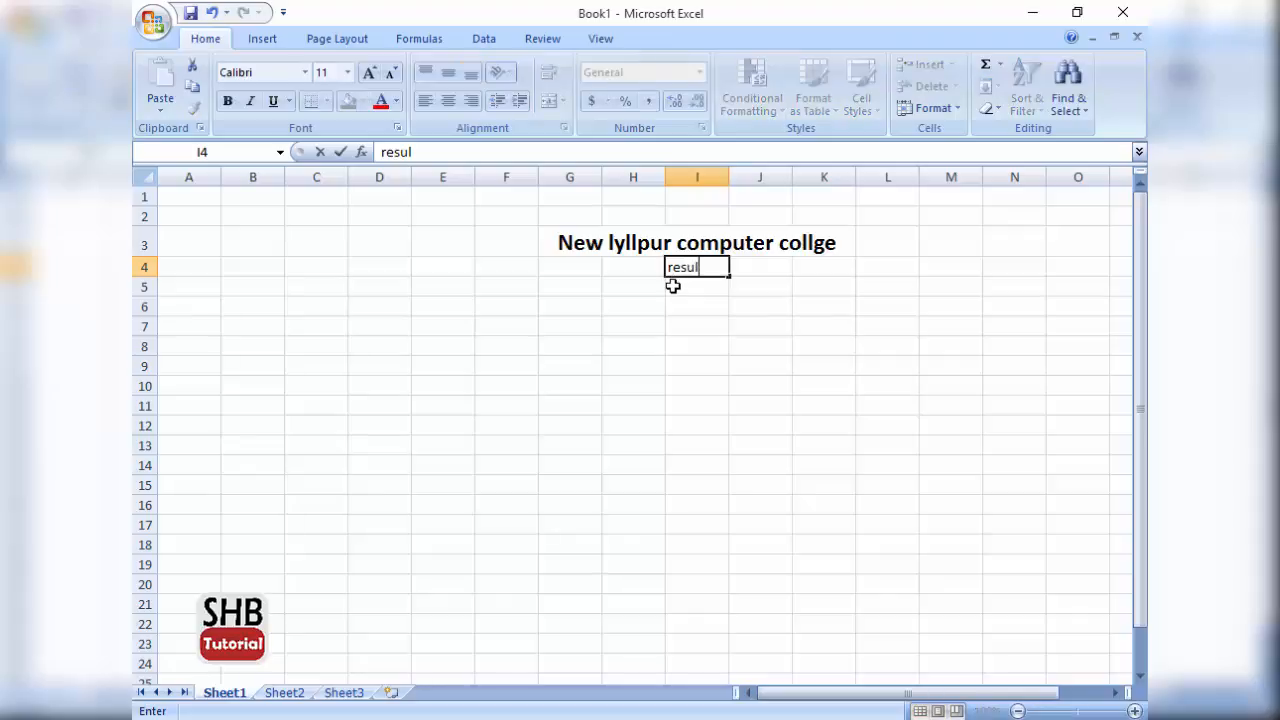
type("t card")
left_click(706, 332)
Make the "result card" subtitle in I4 bold and increase its font size by one step.
left_click(691, 268)
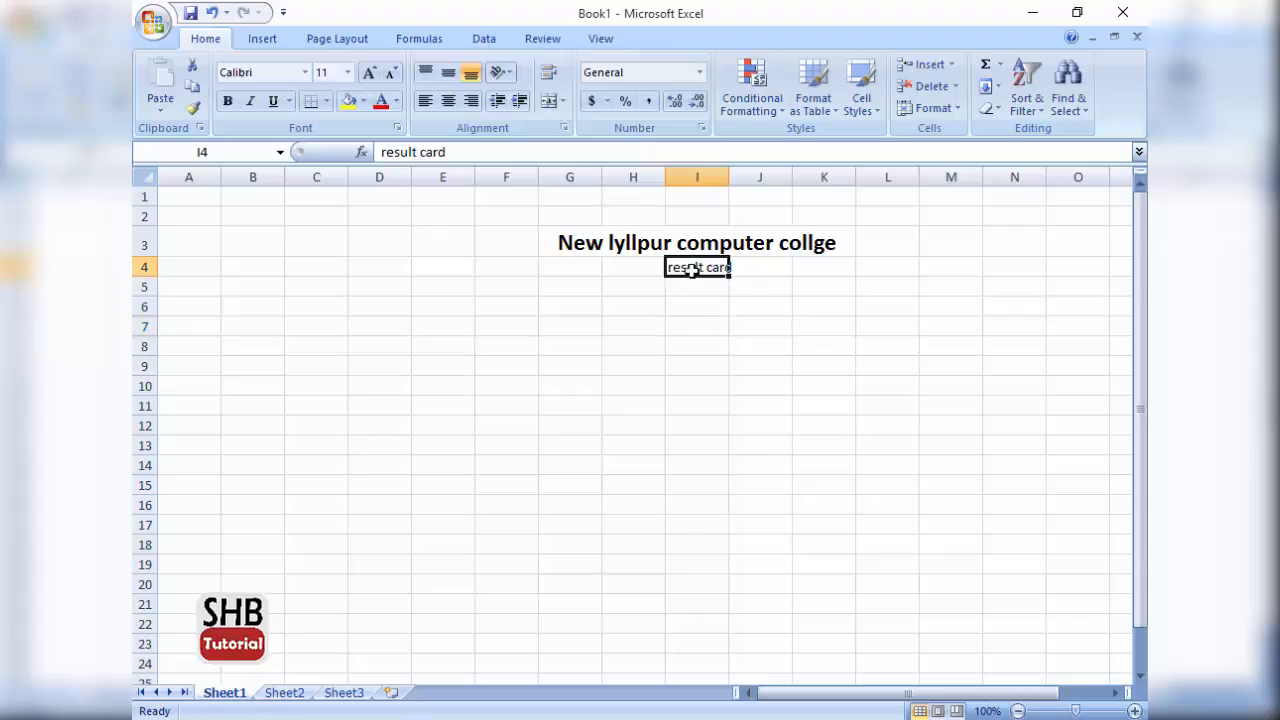
left_click(228, 104)
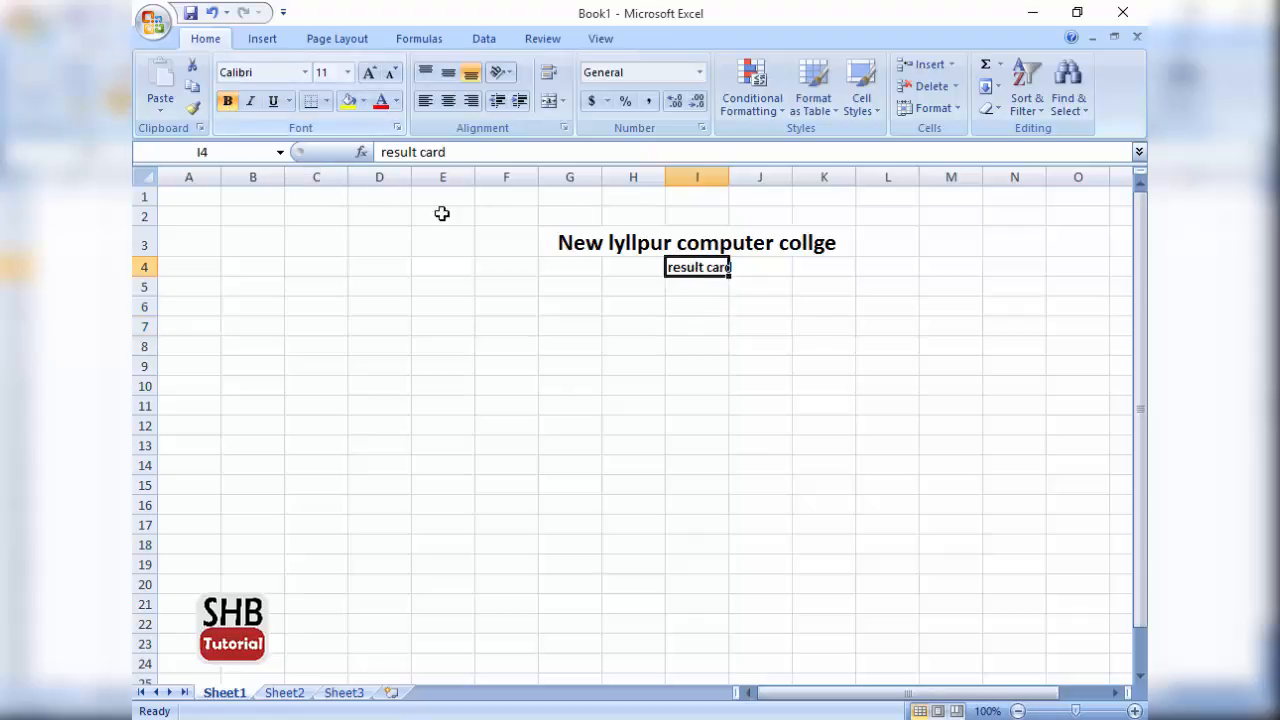
left_click(369, 72)
left_click(494, 286)
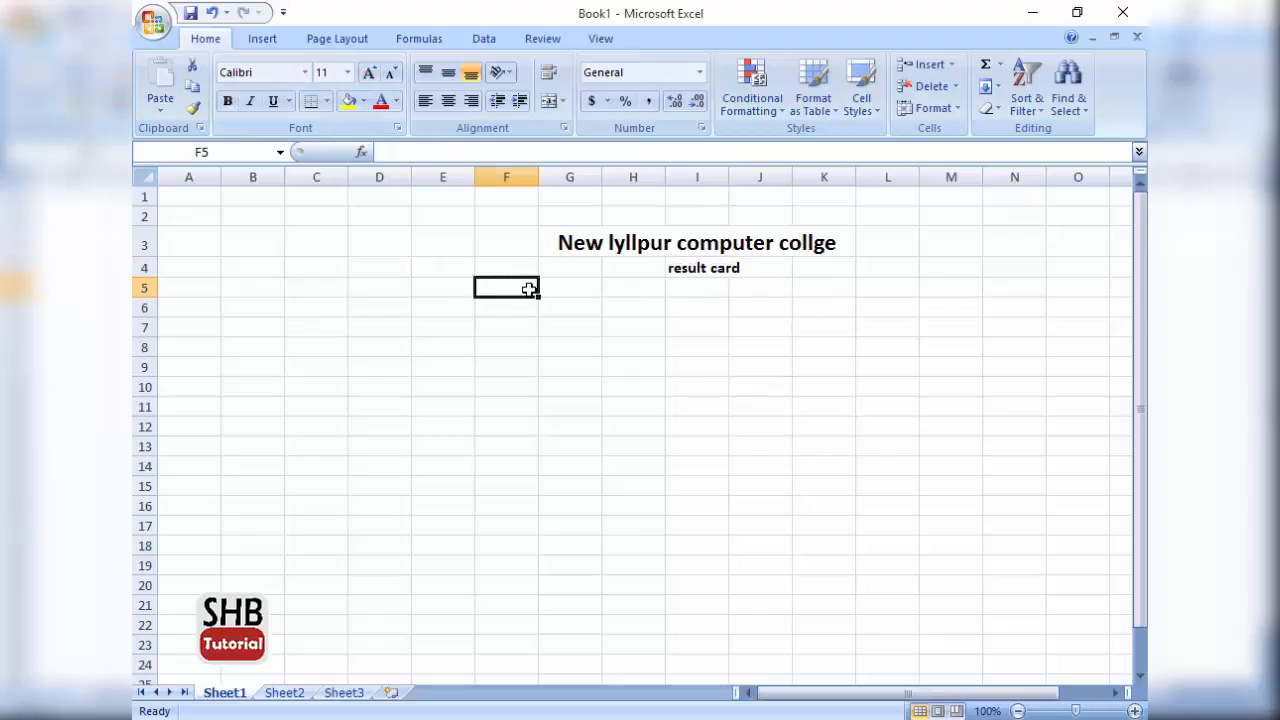
Enter the column headings "Sr.no", "name" and "Eng" in cells F5, G5 and H5.
type("Sr.no")
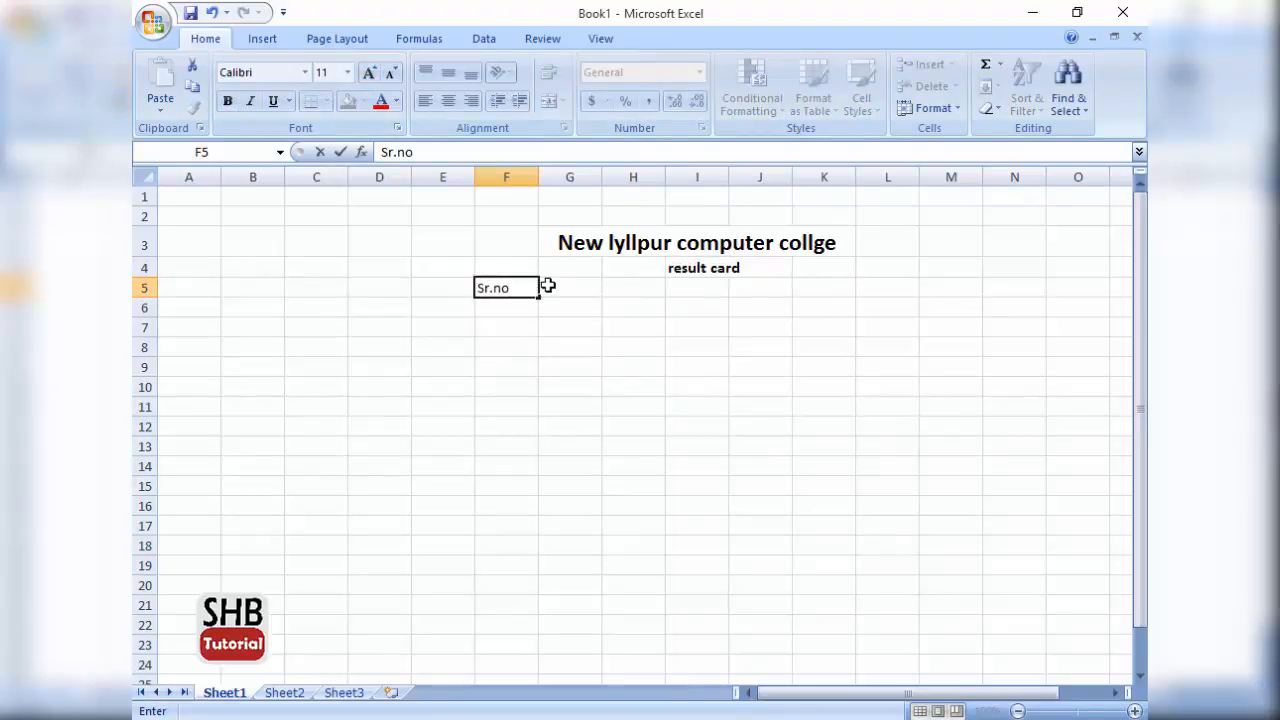
left_click(550, 285)
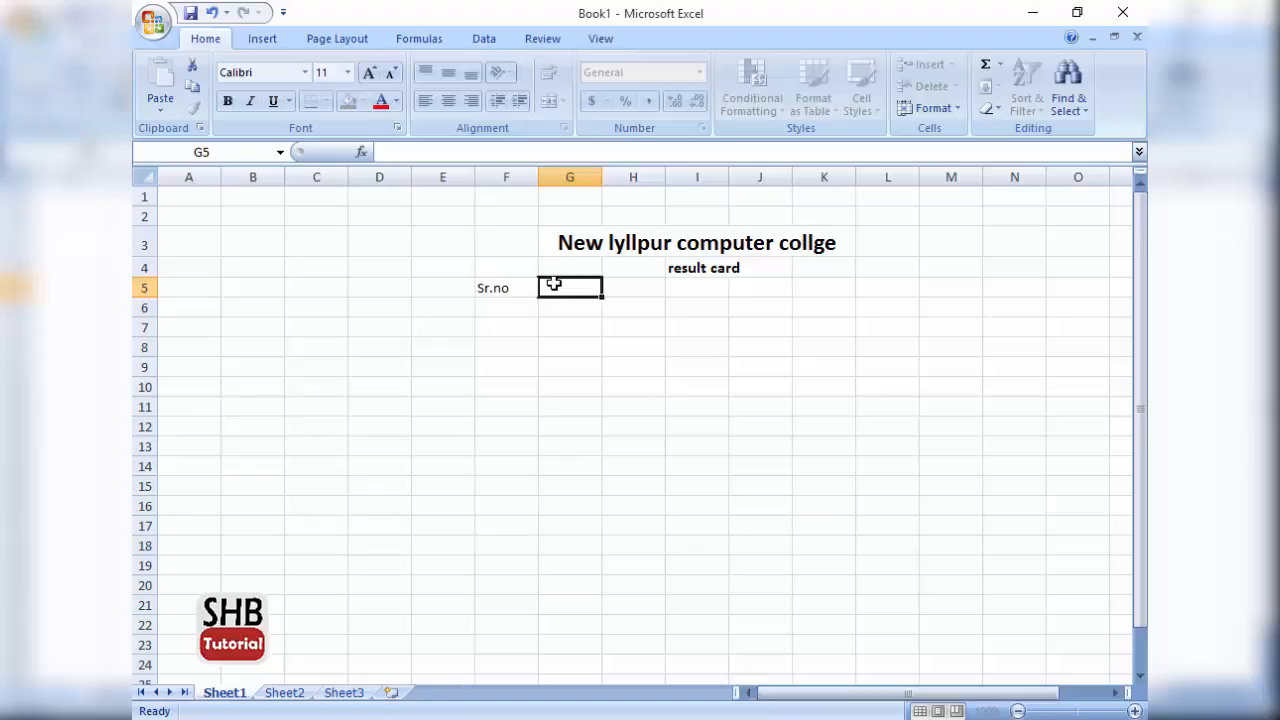
type("name")
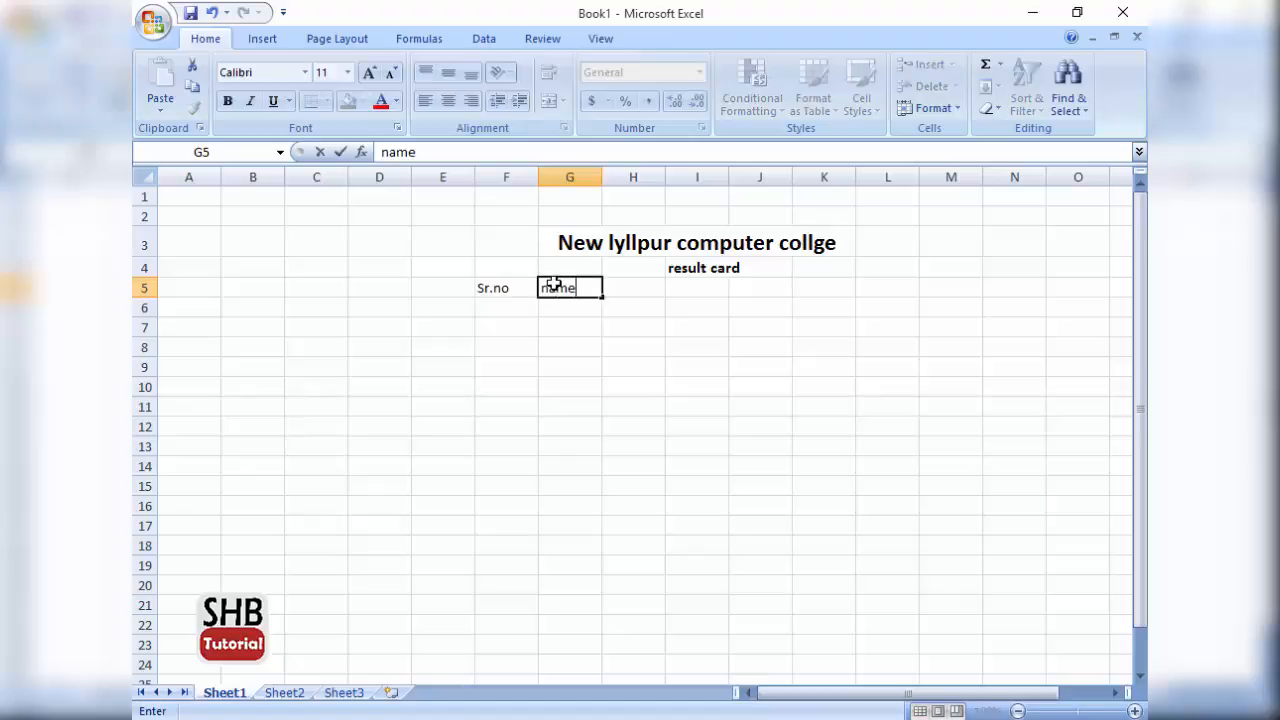
key("Tab")
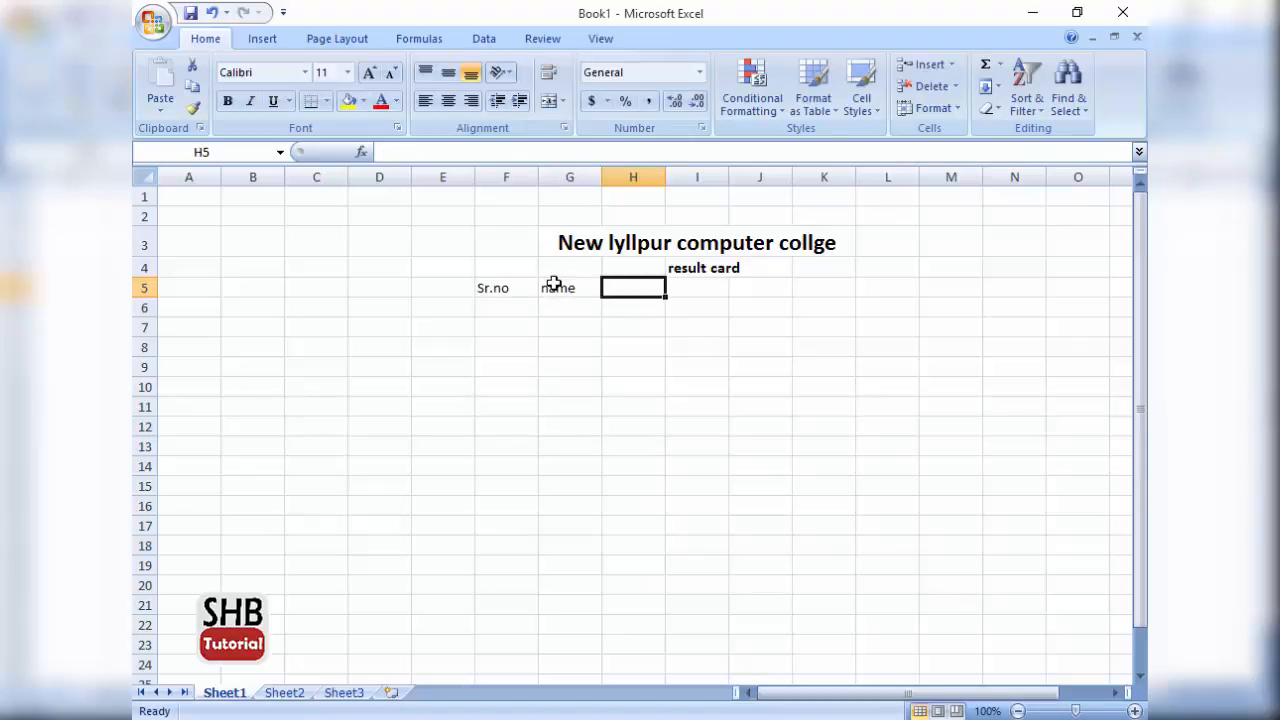
type("Ebg")
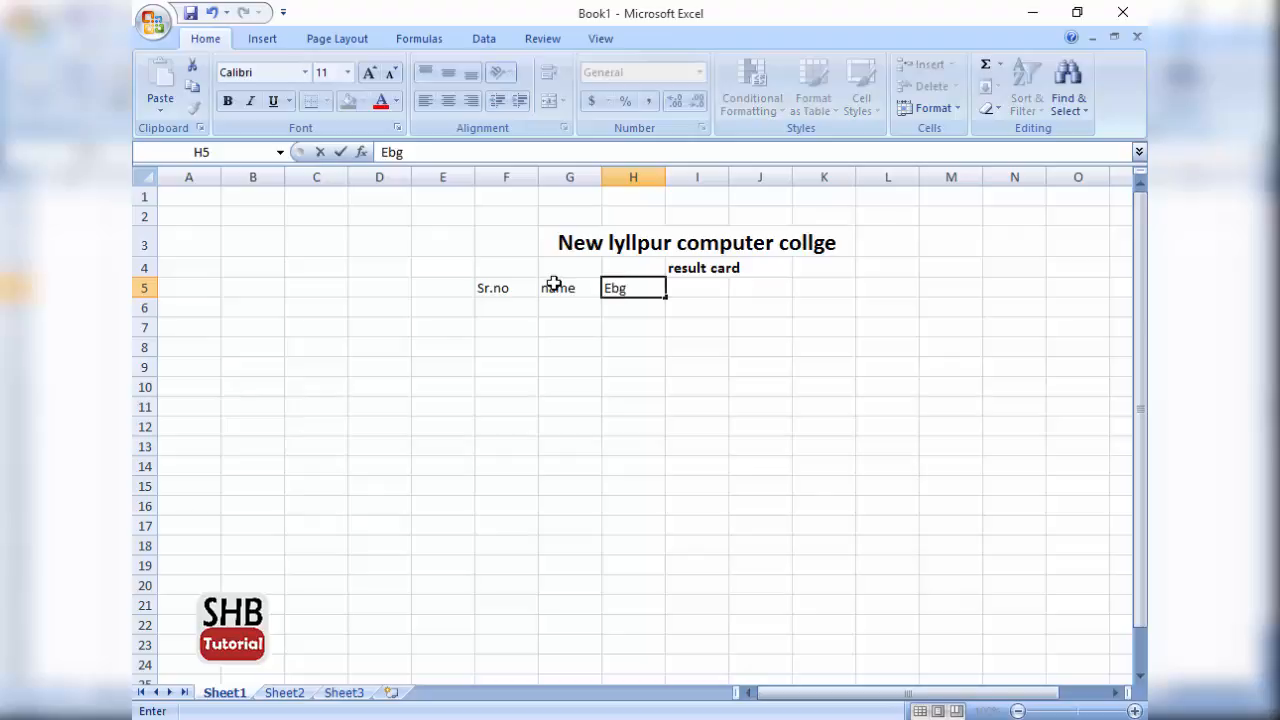
key("BackSpace")
key("BackSpace")
type("ng")
key("Return")
Add the remaining subject headings "Urdu", "Since" and "P.S" in cells I5, J5 and K5.
key("Right")
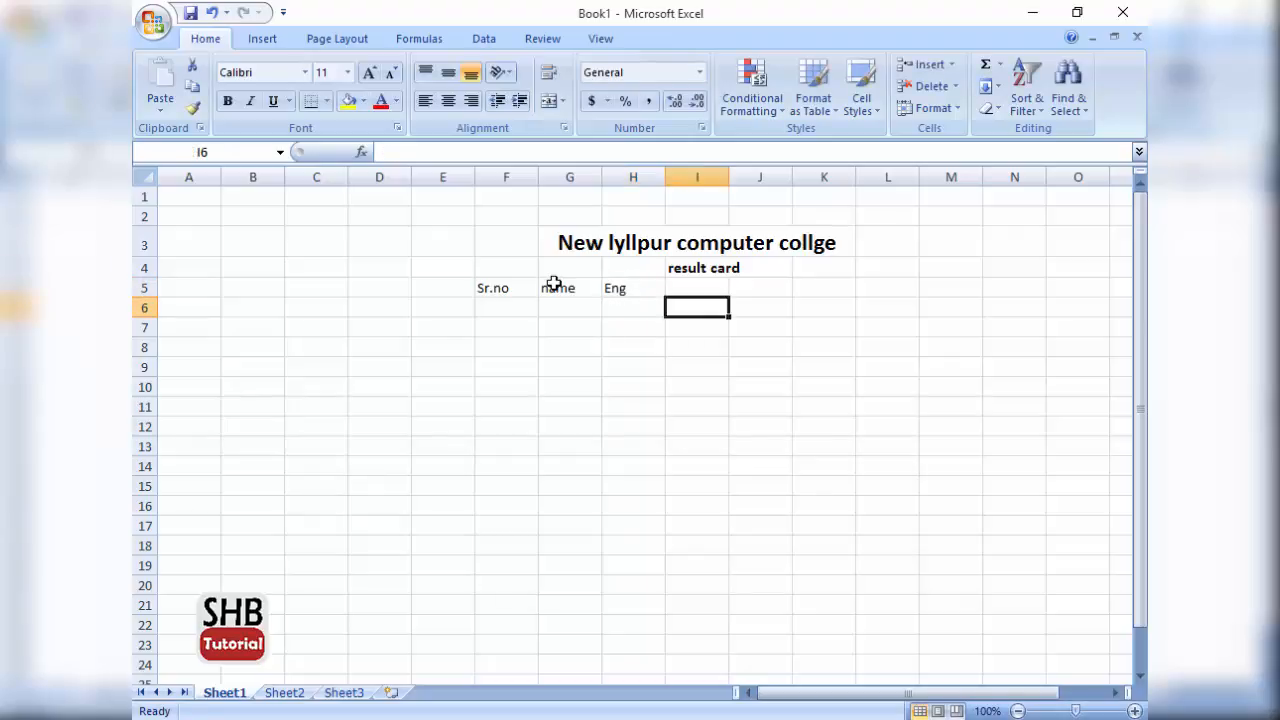
key("Up")
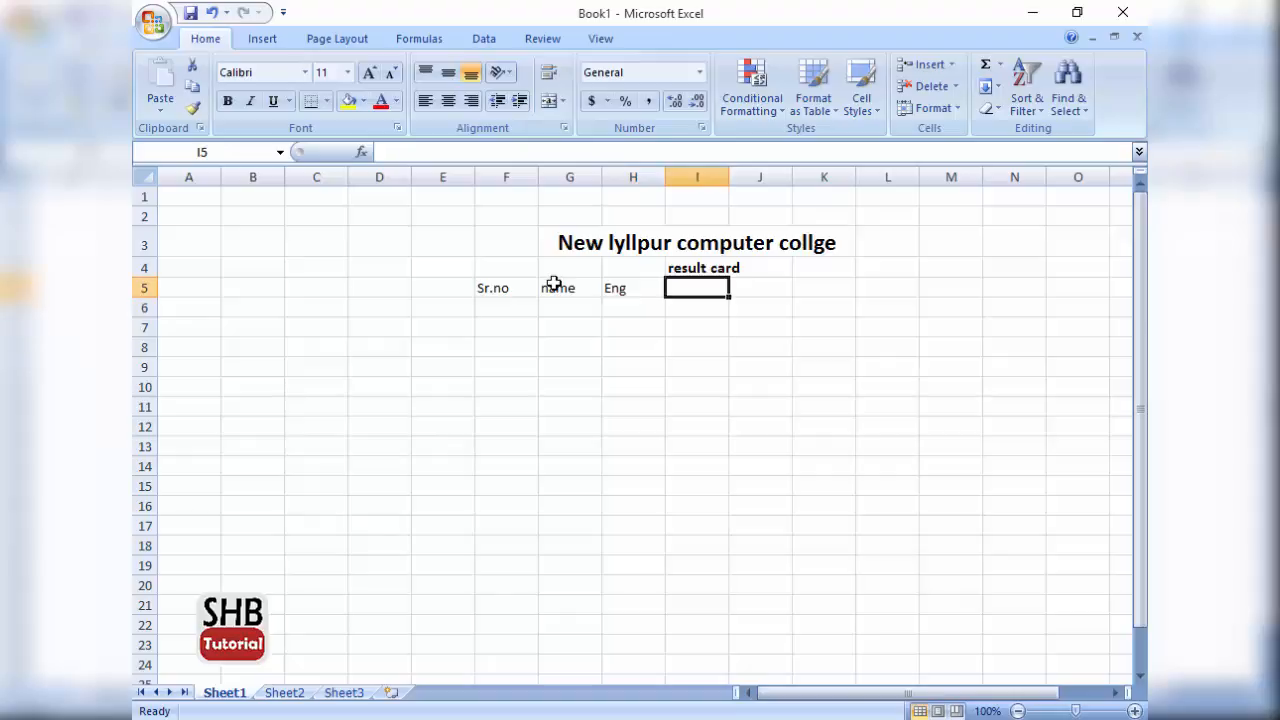
type("Urdu")
key("Tab")
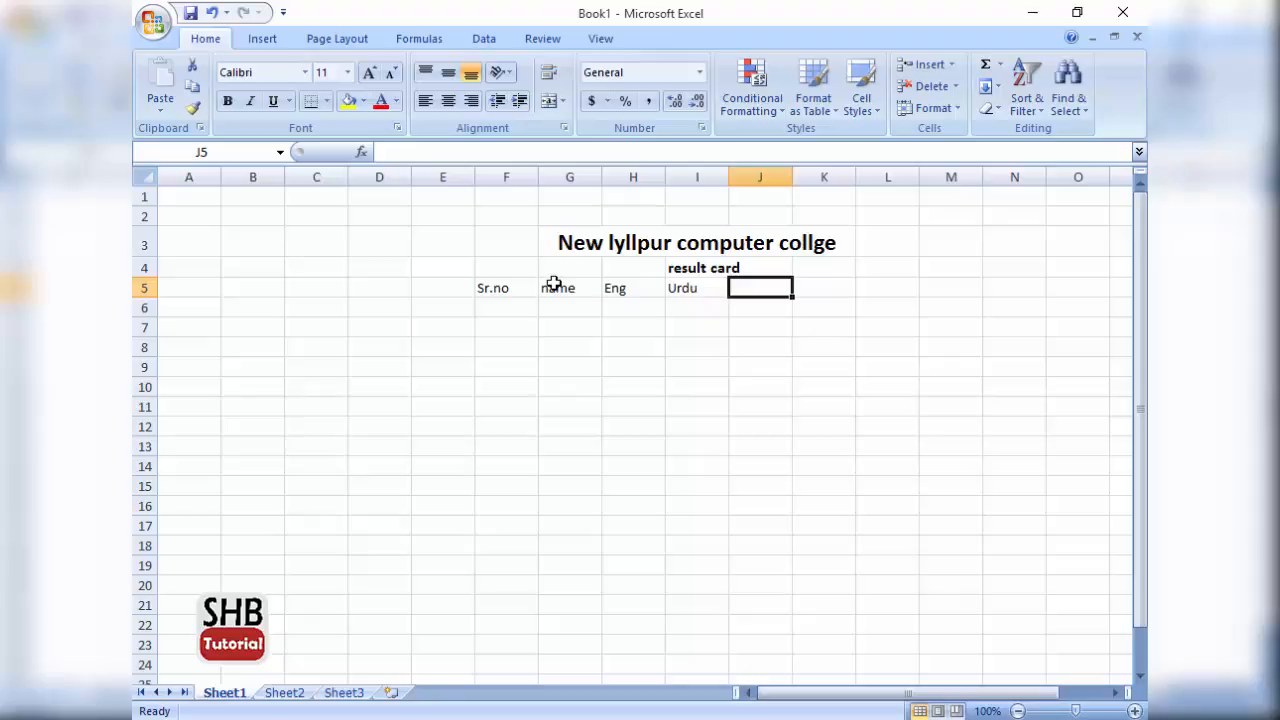
type("Since")
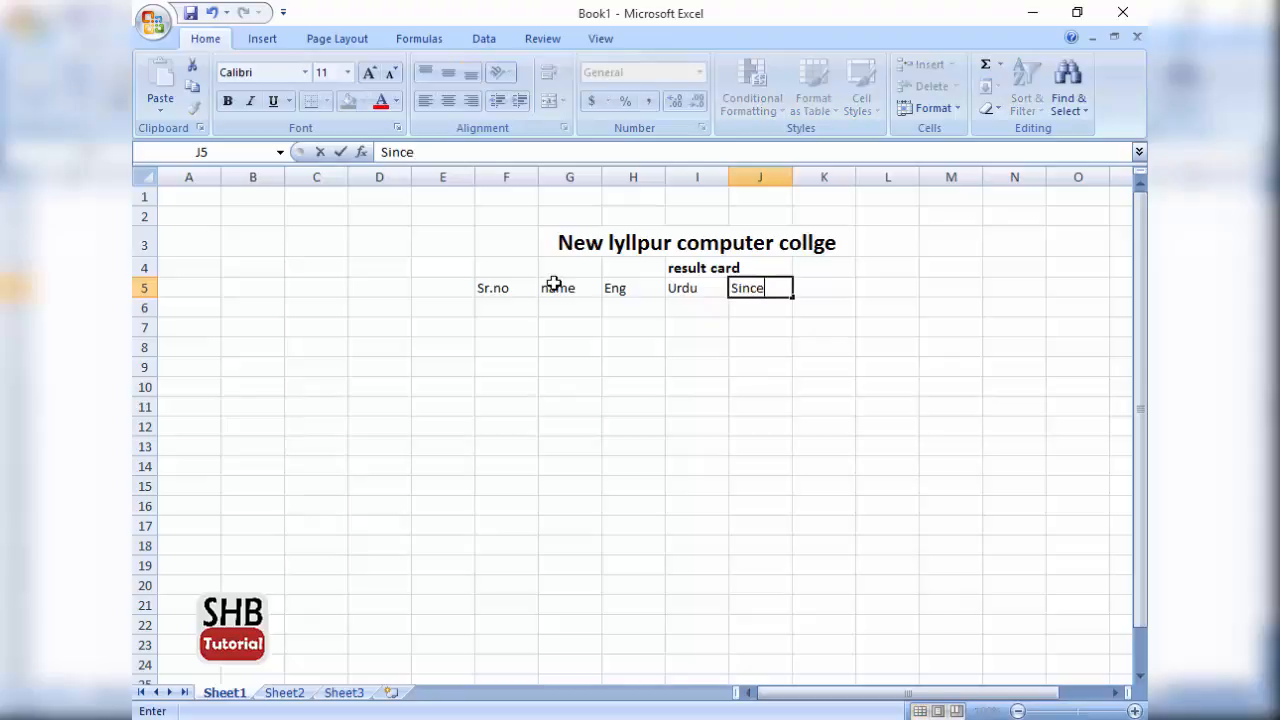
key("Tab")
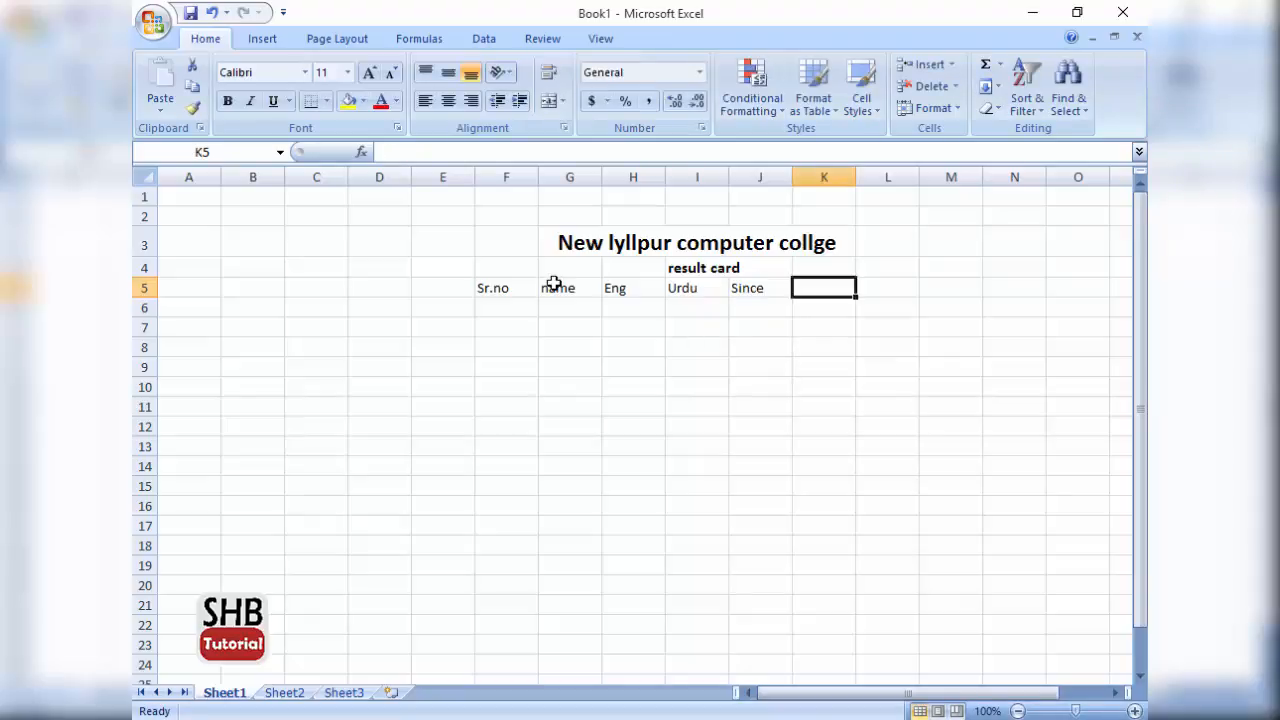
type("P.S")
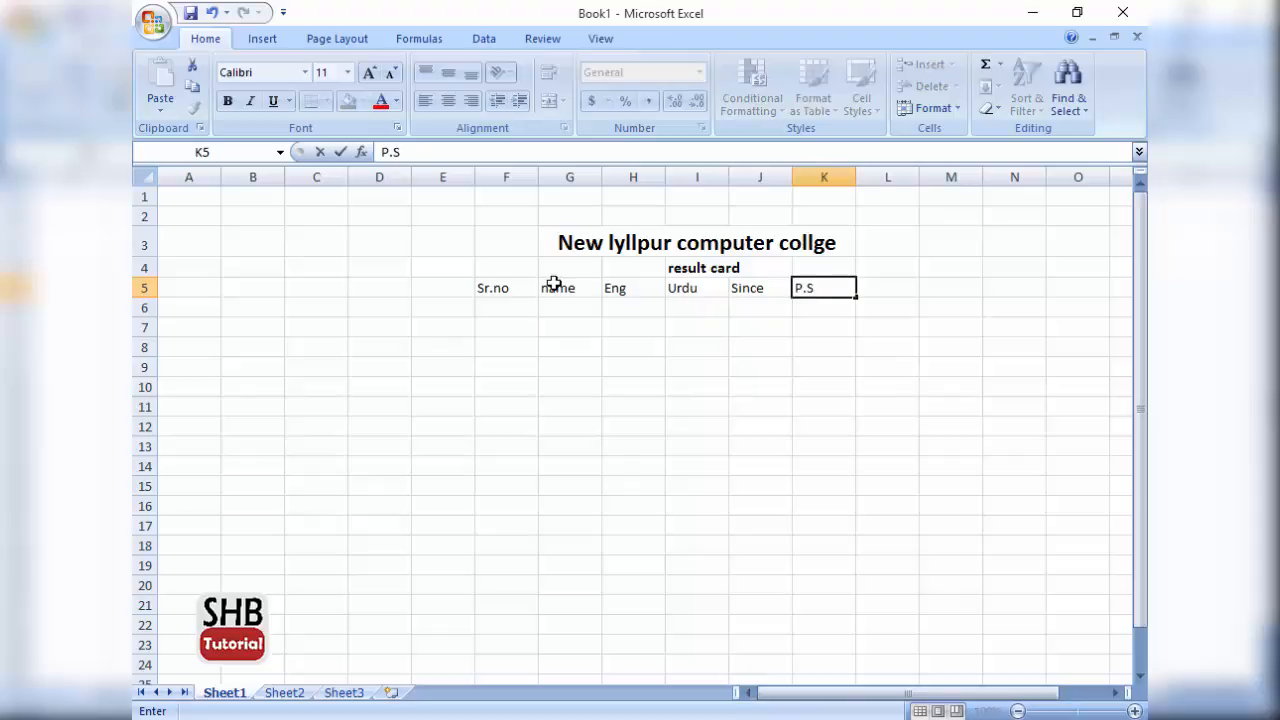
key("Tab")
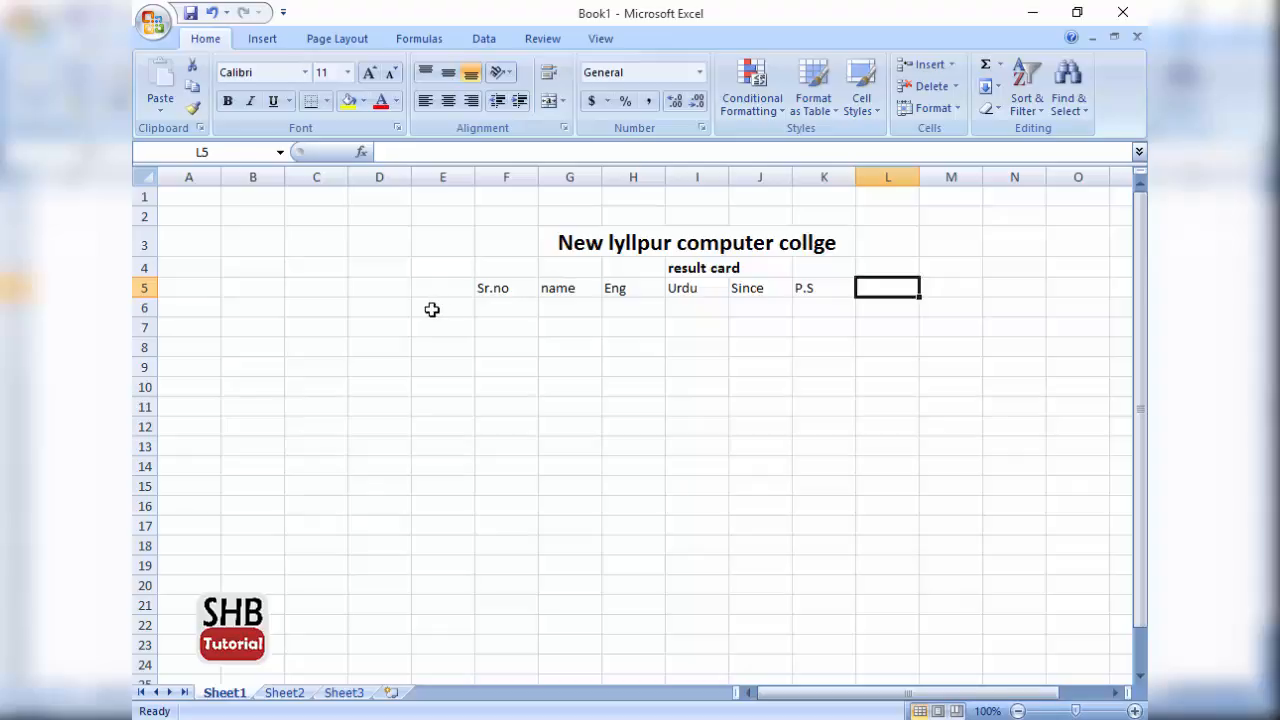
Enter the first serial number, 1, in cell F6 under the "Sr.no" heading.
left_click(494, 306)
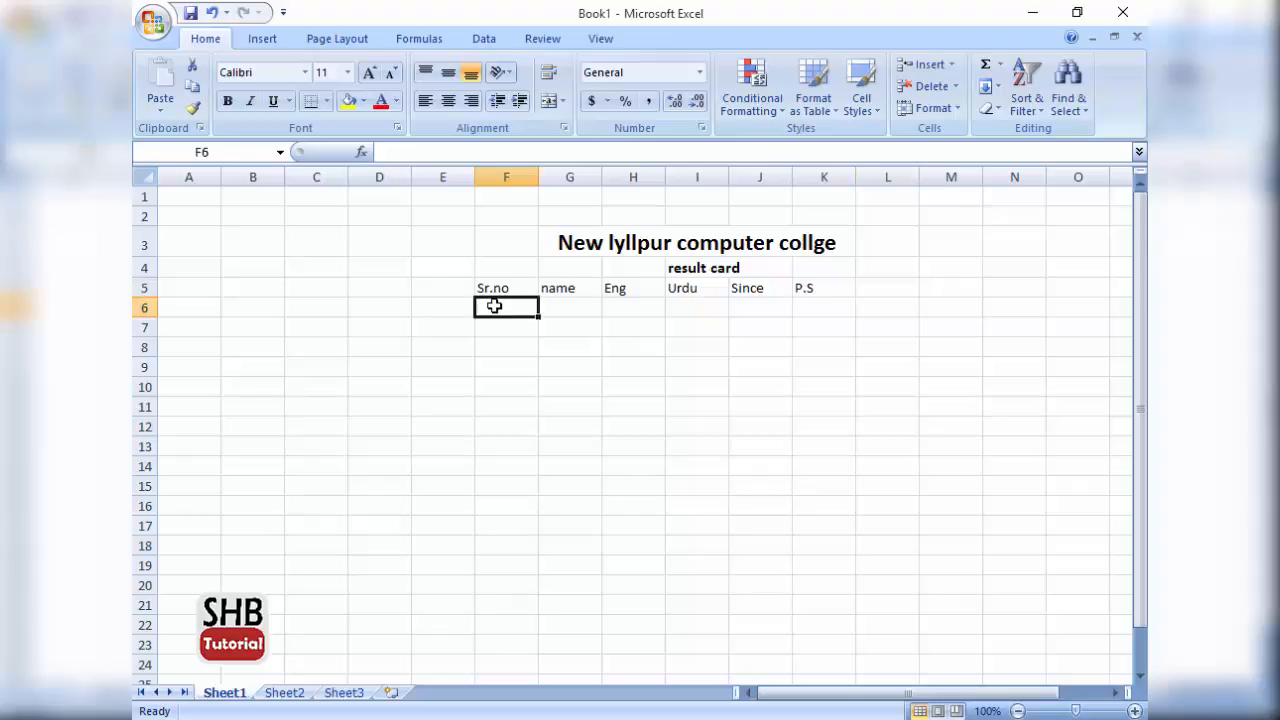
type("1")
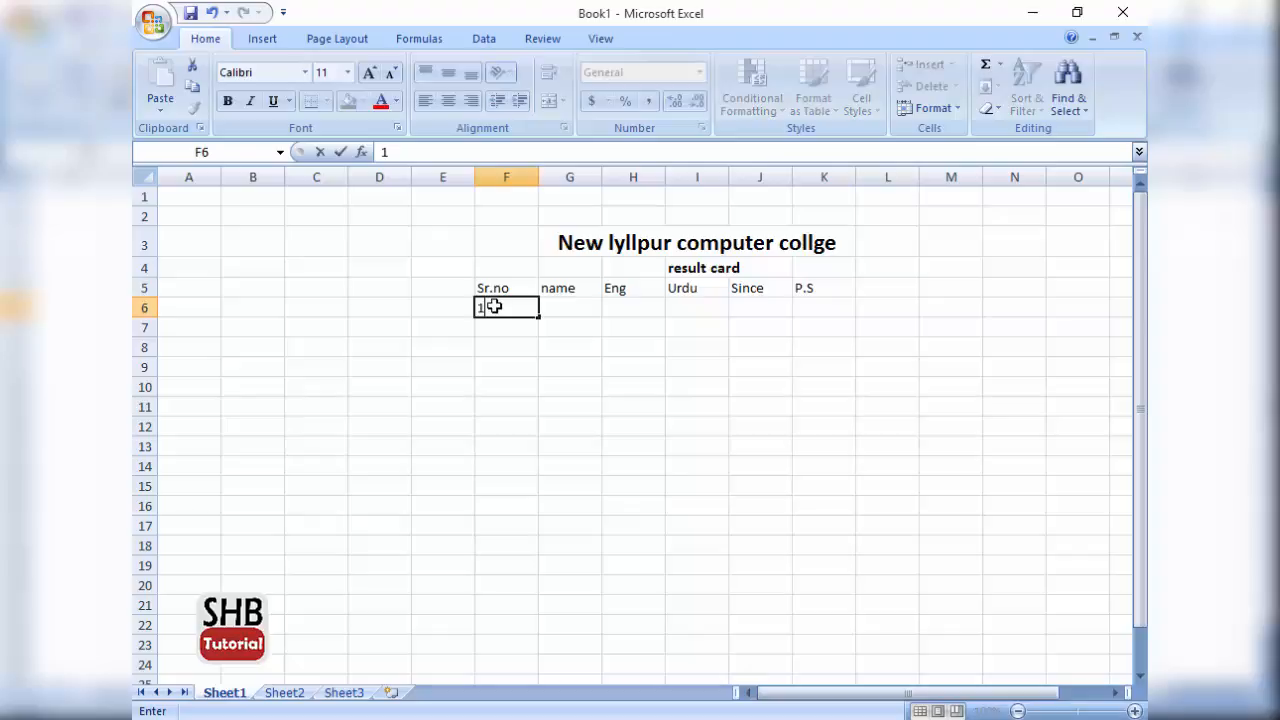
left_click(523, 362)
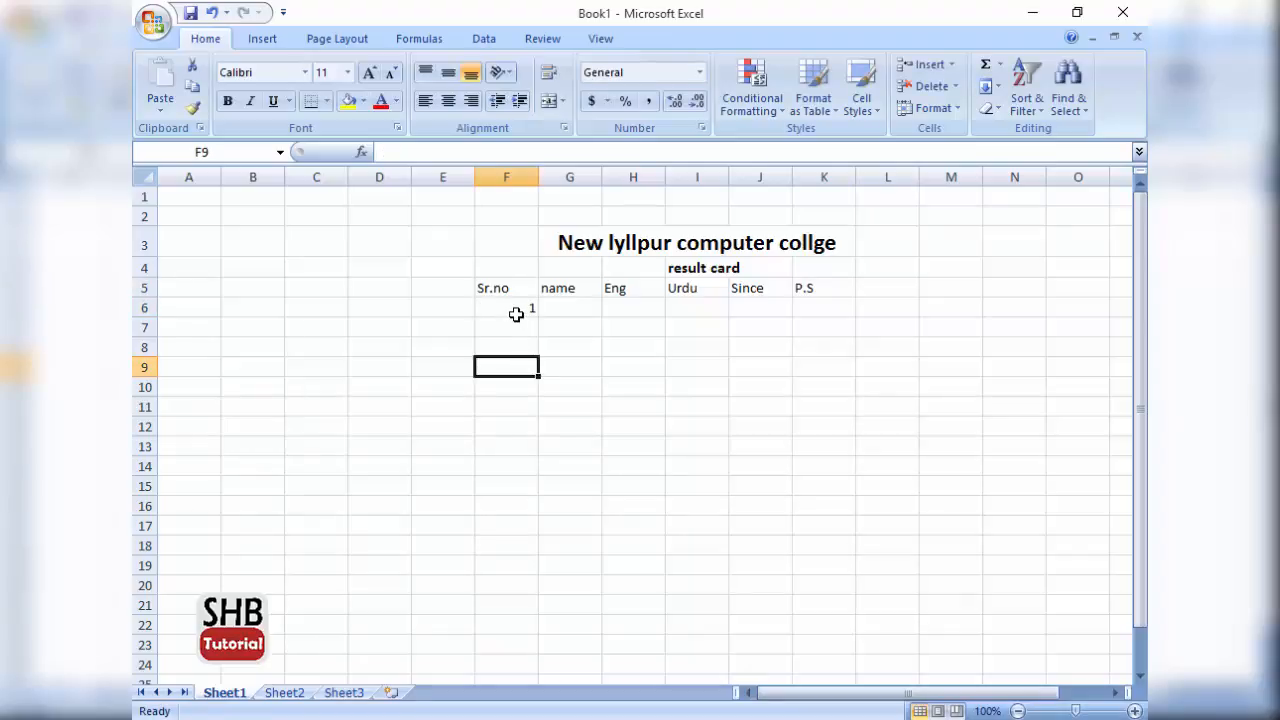
Enter the serial numbers 2 and 3 individually in cells F7 and F8.
left_click(517, 320)
left_click(515, 308)
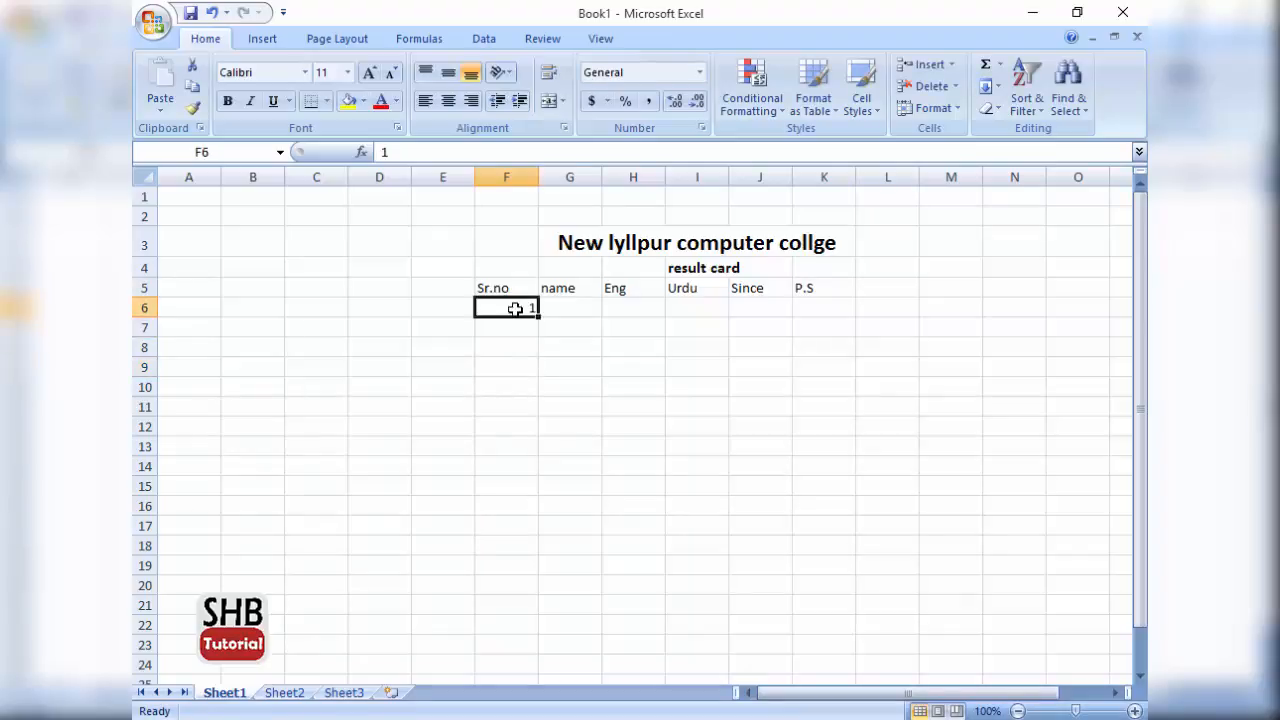
type("2")
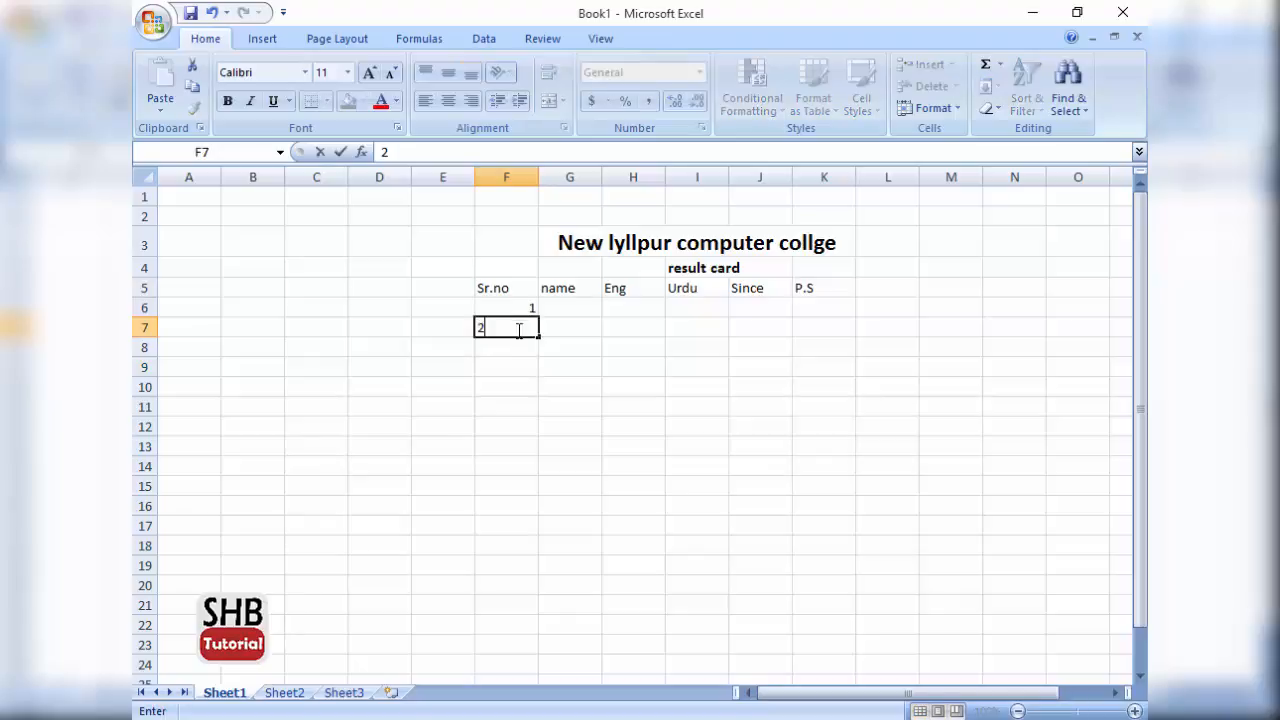
key("Return")
type("3")
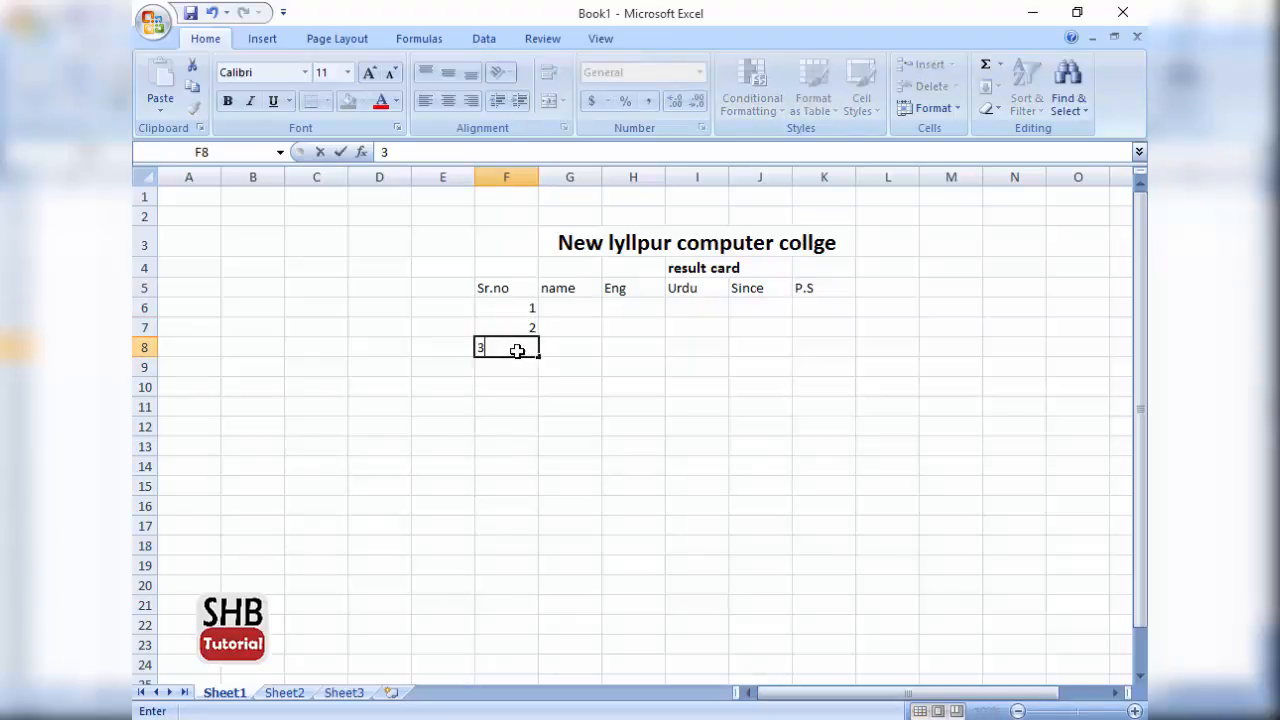
left_click(553, 341)
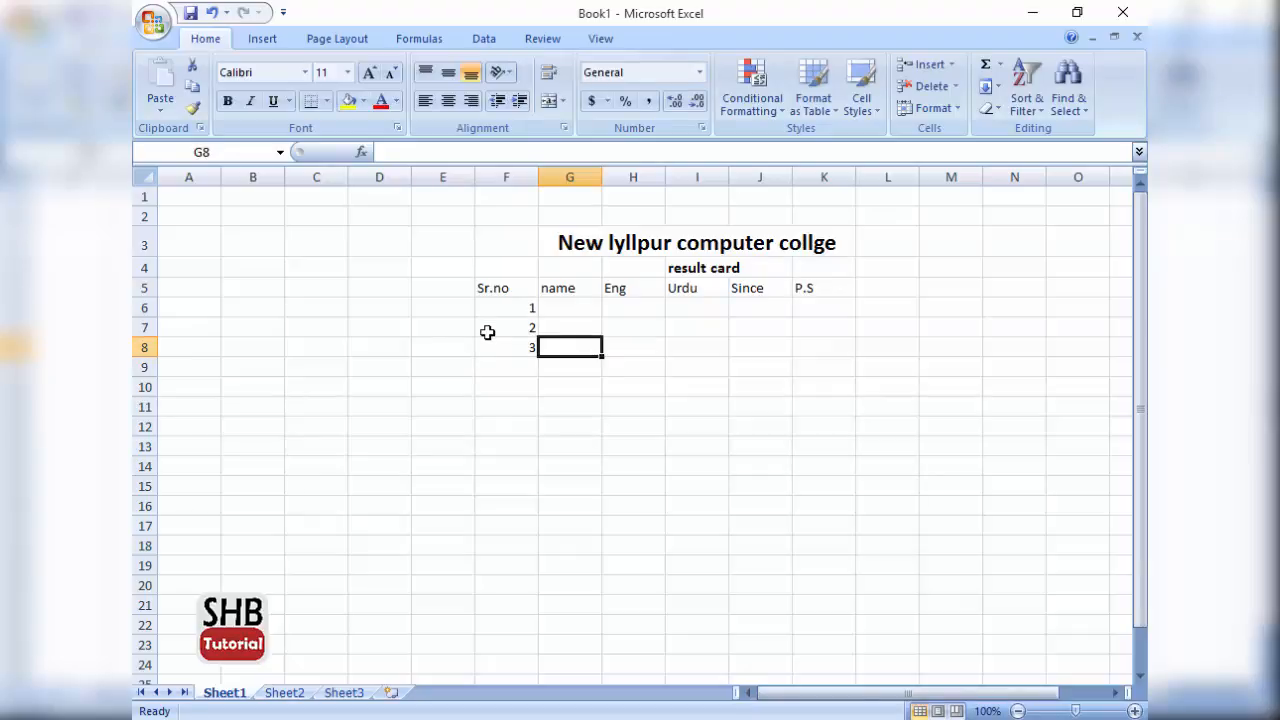
Clear the serial numbers from cells F7 and F8, keeping only the one in F6.
left_click(500, 334)
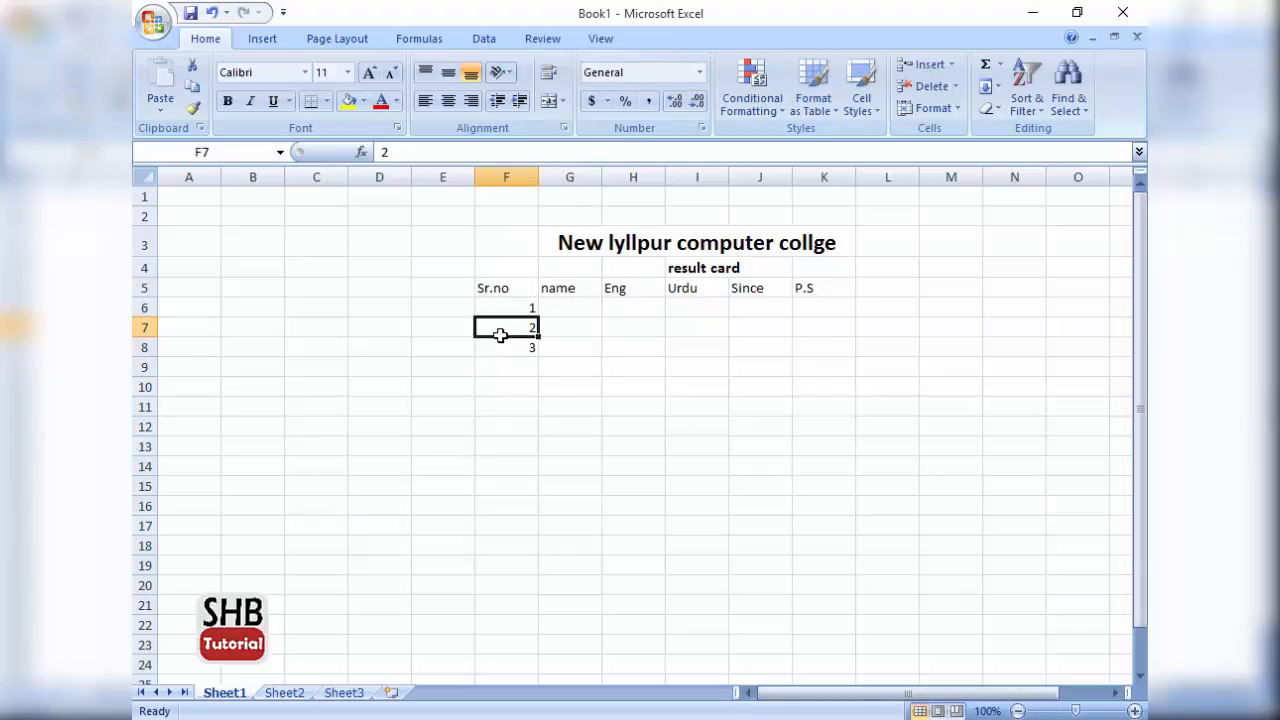
key("Delete")
key("Right")
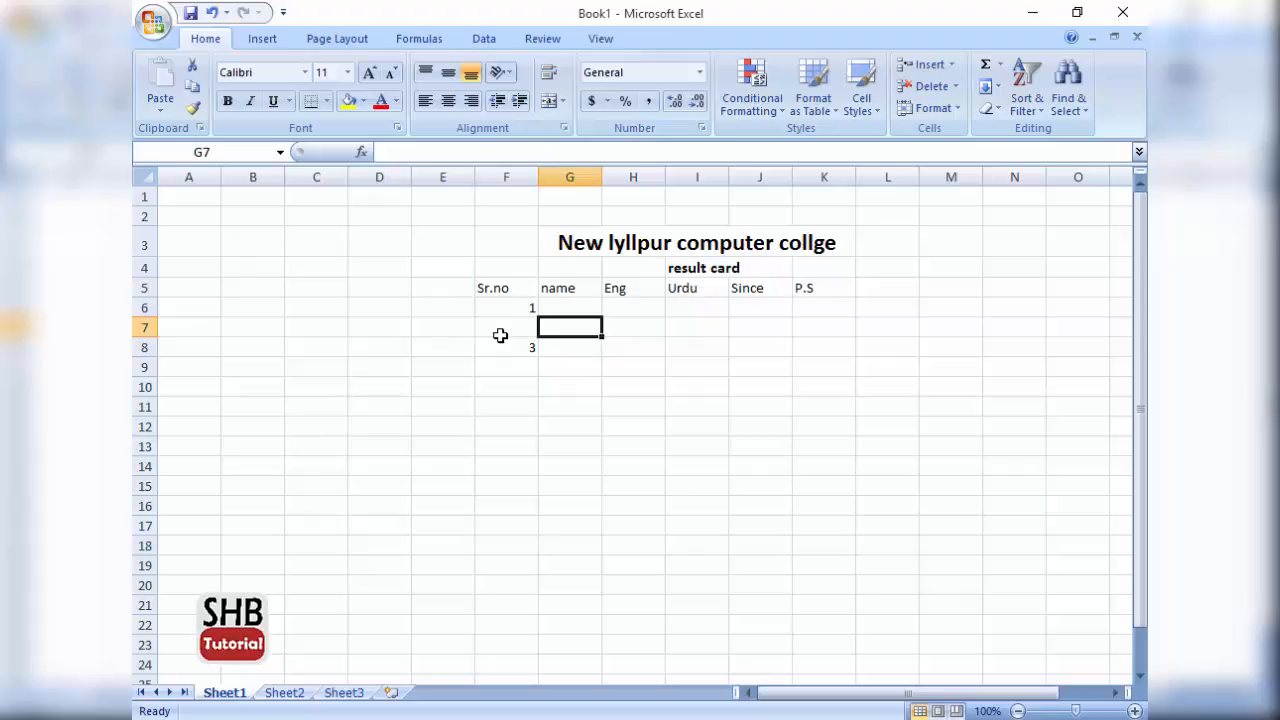
key("Left")
key("Down")
key("Delete")
key("Up")
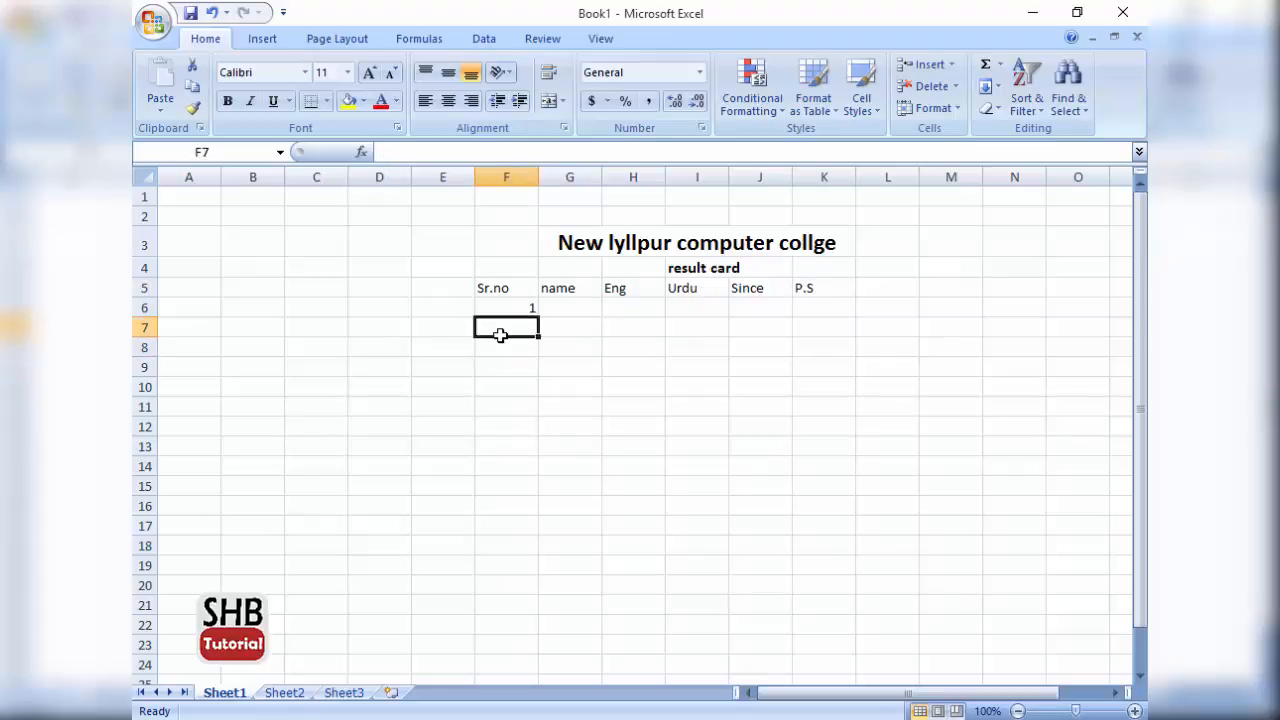
Fill an incrementing serial number series from F6 down to F15, running from 1 to 10.
key("Up")
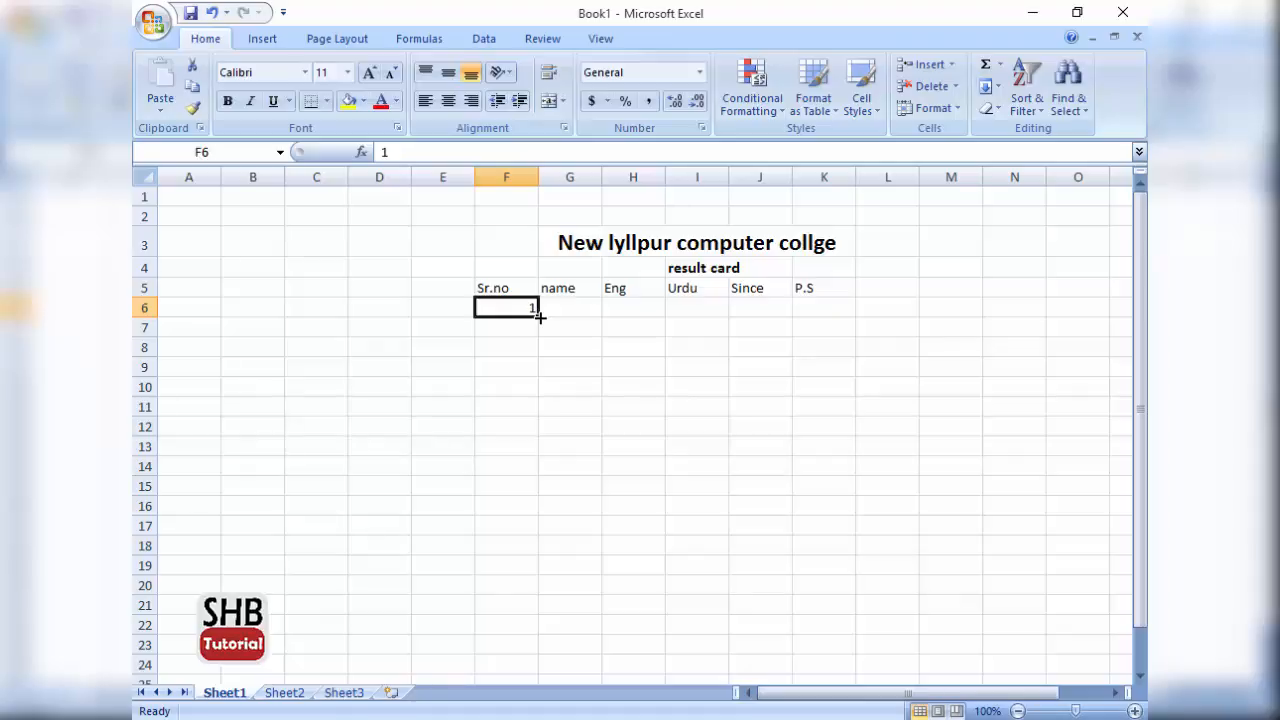
left_click_drag(539, 316, 539, 490)
left_click(576, 488)
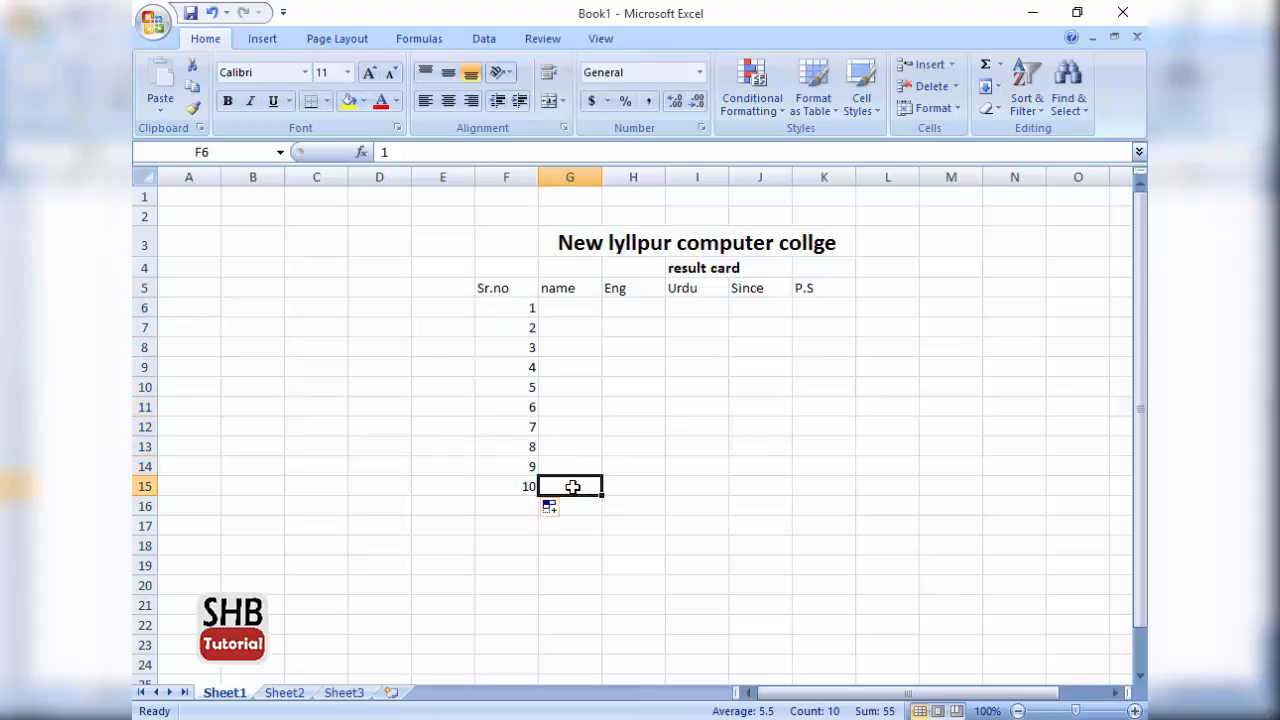
Enter the first five students' names in uppercase in cells G6 to G10 under the "name" heading.
left_click(568, 312)
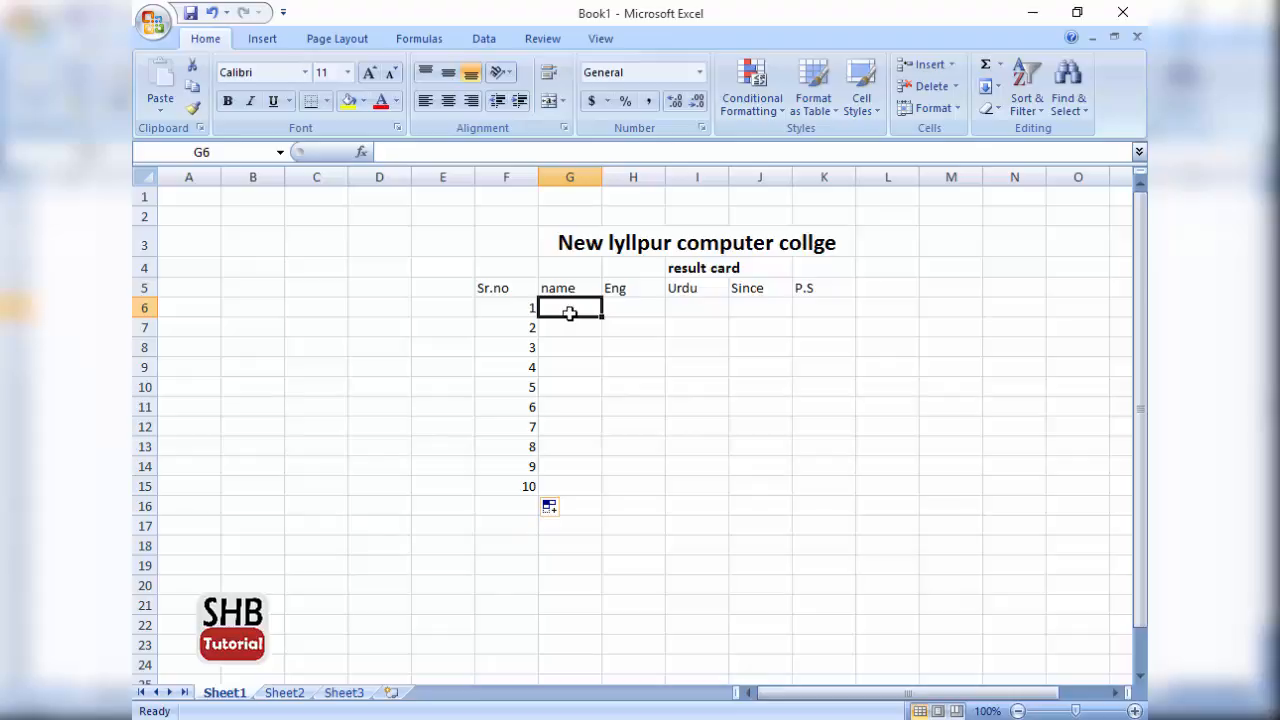
type("ALI")
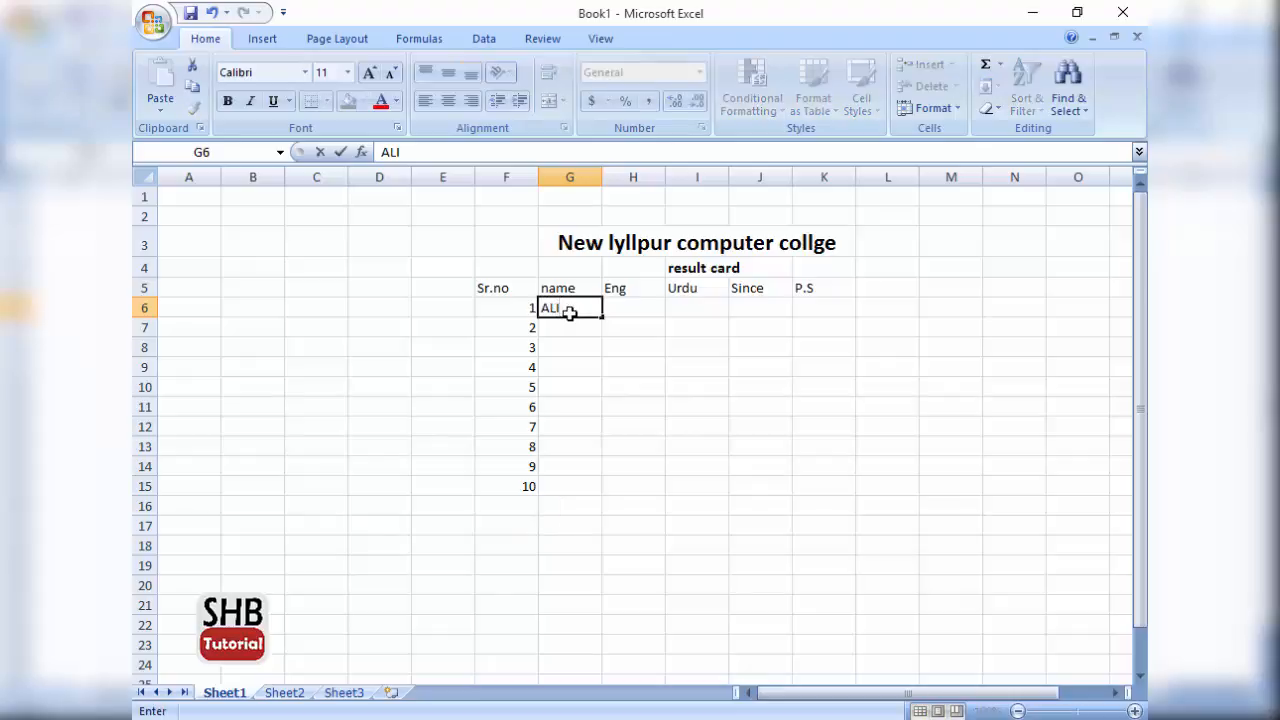
key("Return")
type("IMRAN")
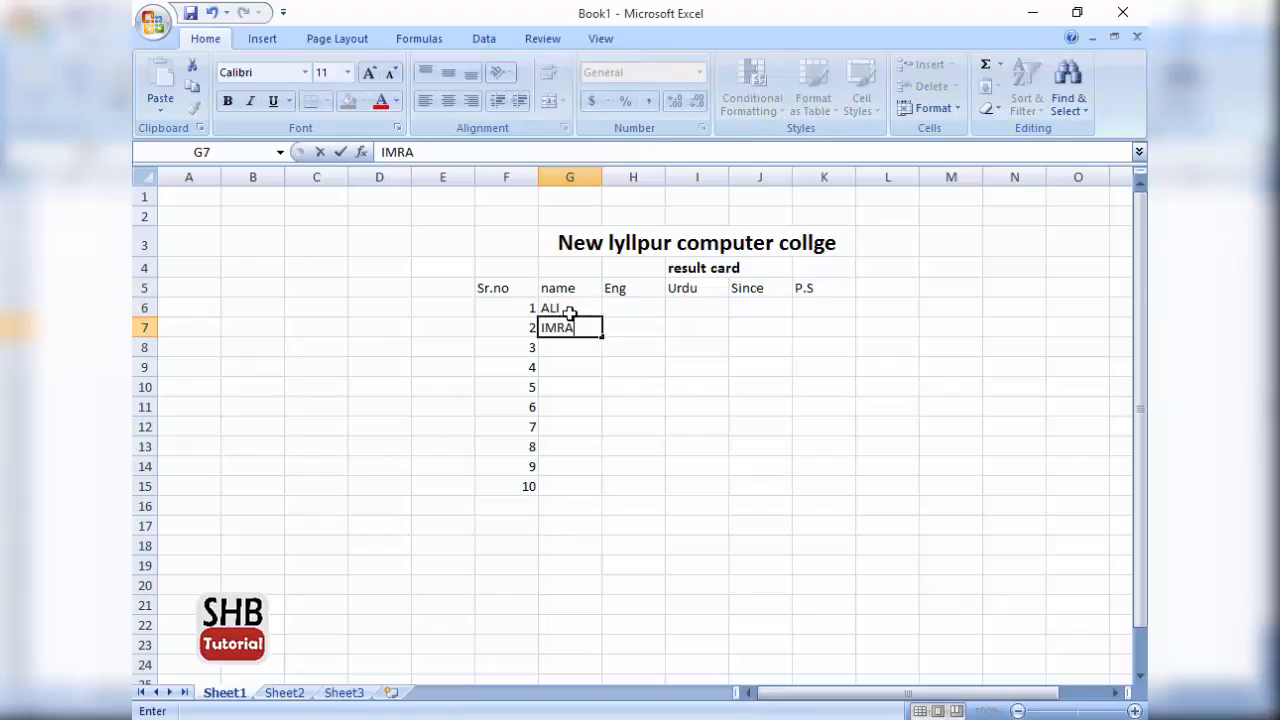
key("Return")
type("IKRMA")
key("Return")
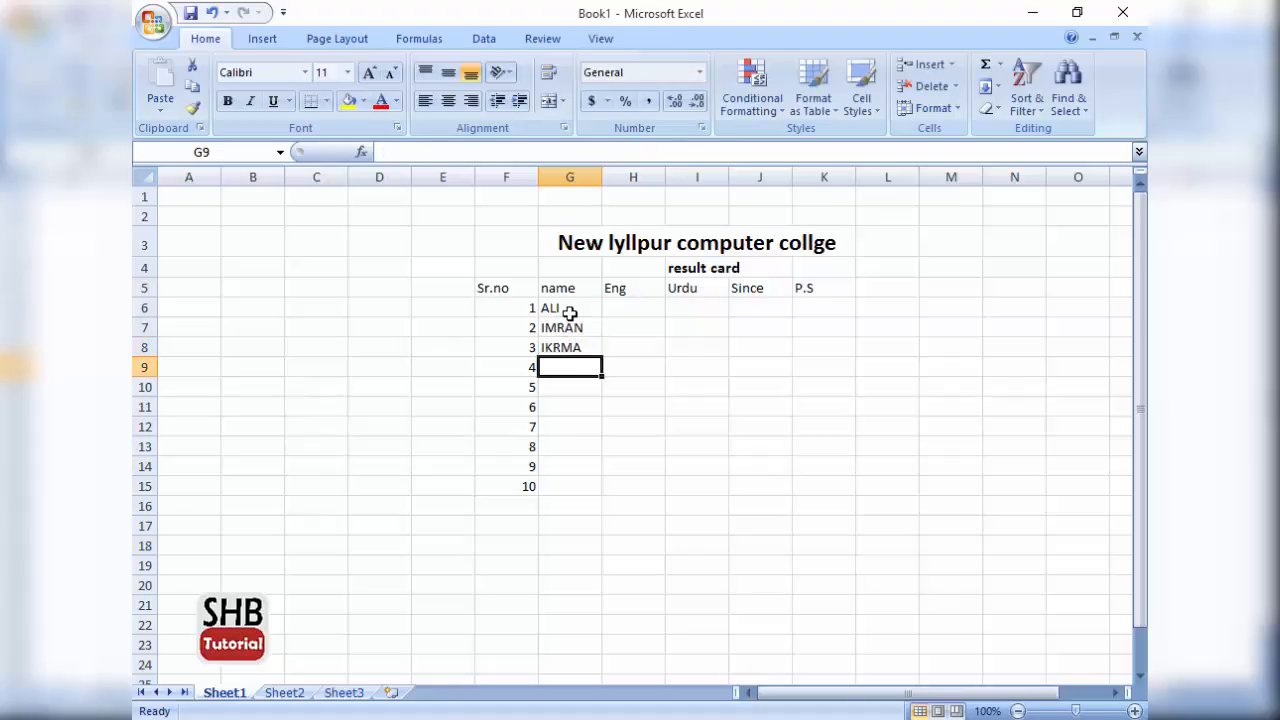
type("SOHAIB")
key("Return")
type("ANWAR")
key("Return")
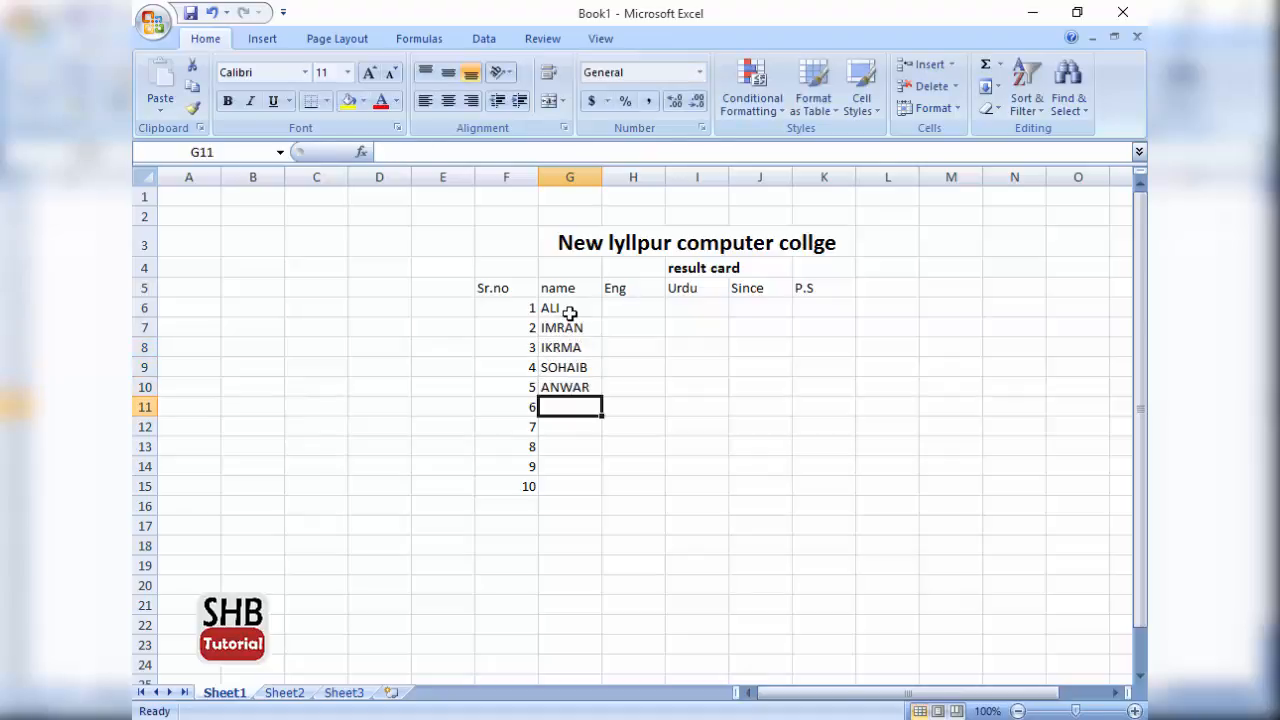
Enter the remaining five students' names in uppercase in cells G11 to G15, for serial numbers 6 to 10.
type("BILAL]")
key("BackSpace")
key("Return")
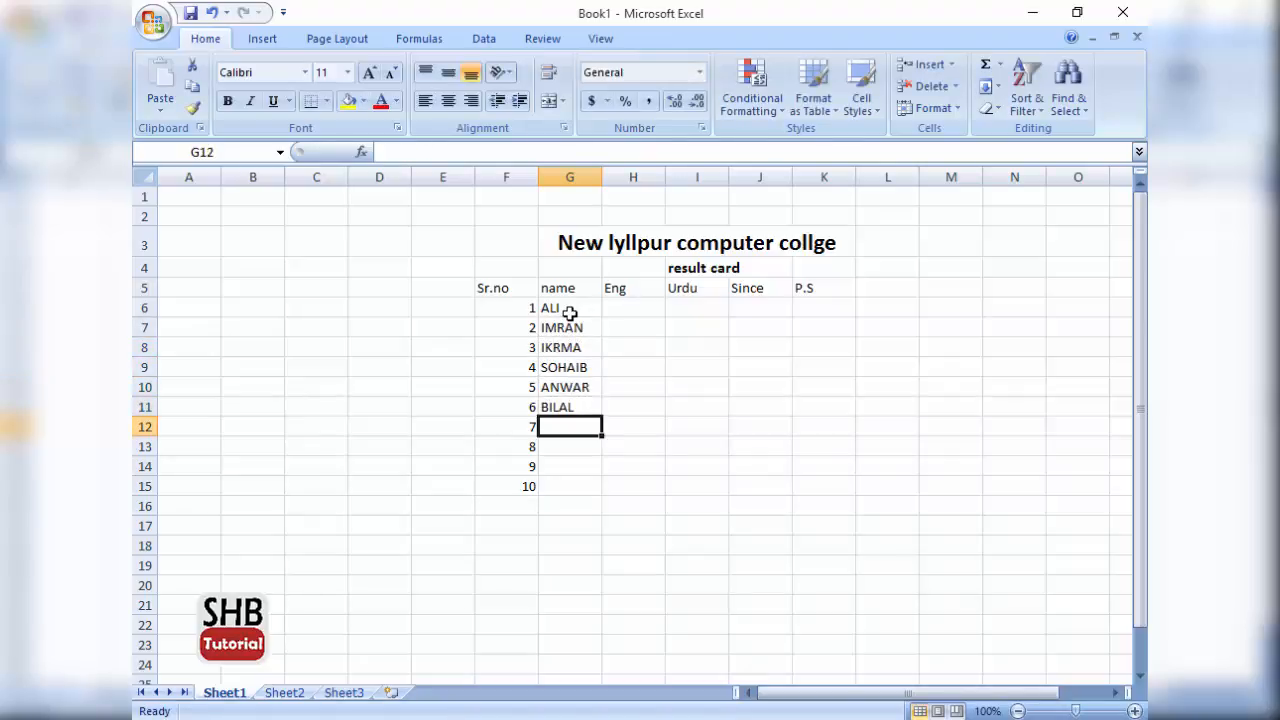
type("USMAN")
key("Return")
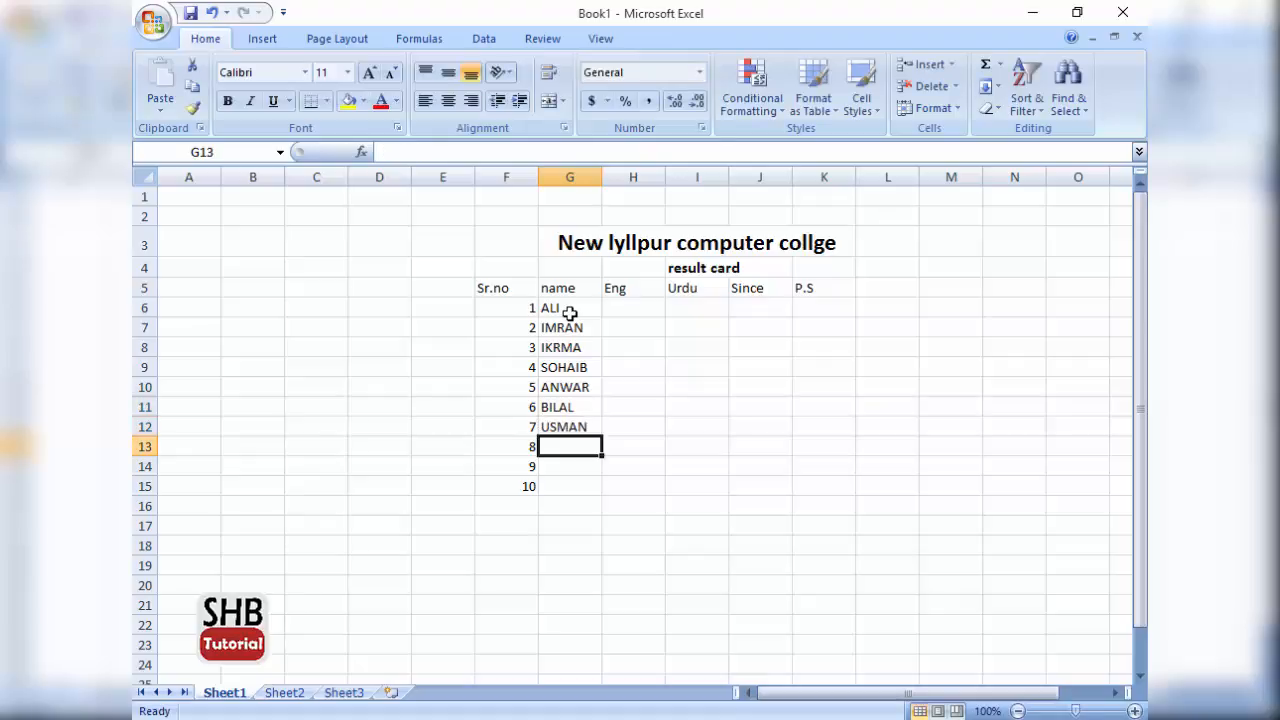
type("WQ")
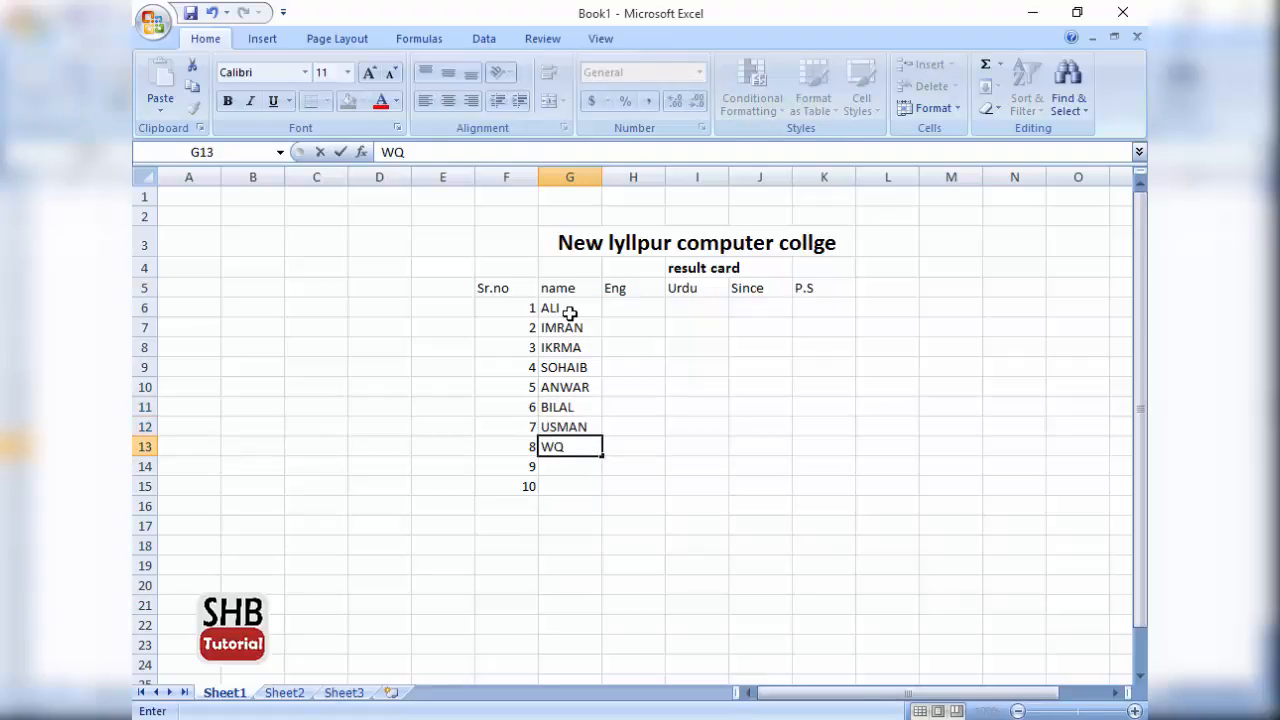
key("BackSpace")
type("AQAS")
key("Return")
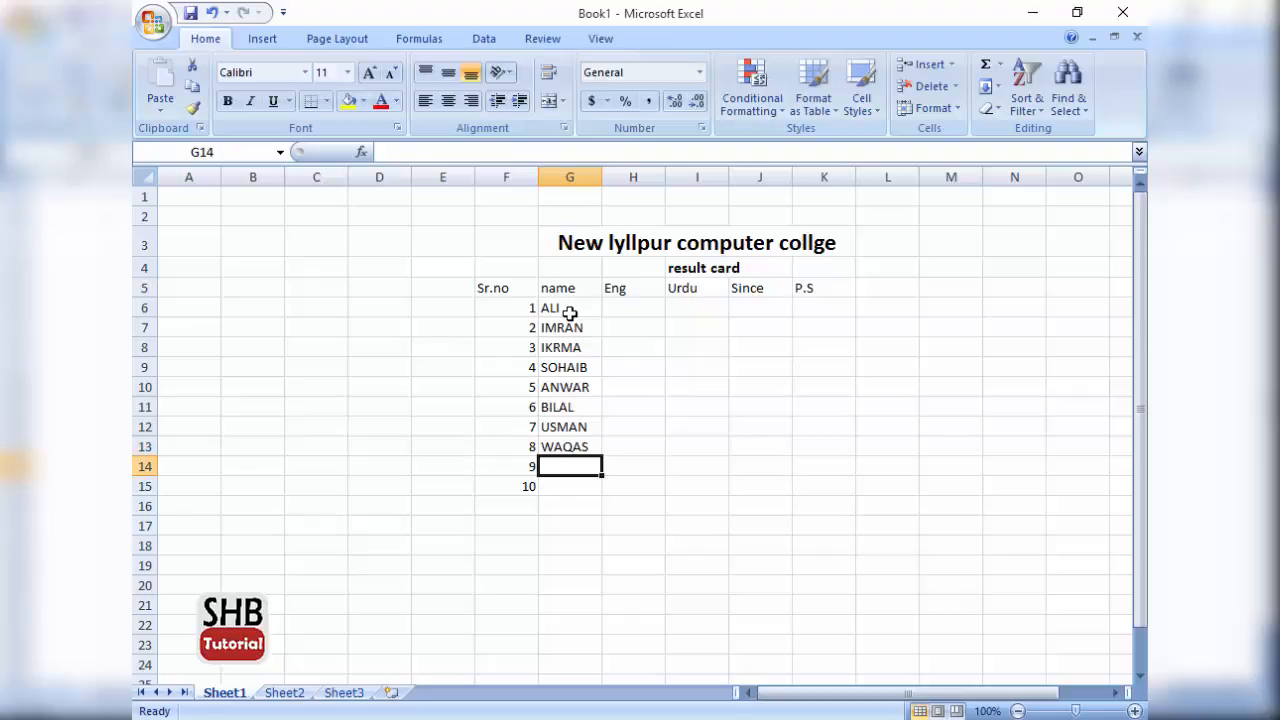
type("UN")
key("BackSpace")
type("MAIR")
key("Return")
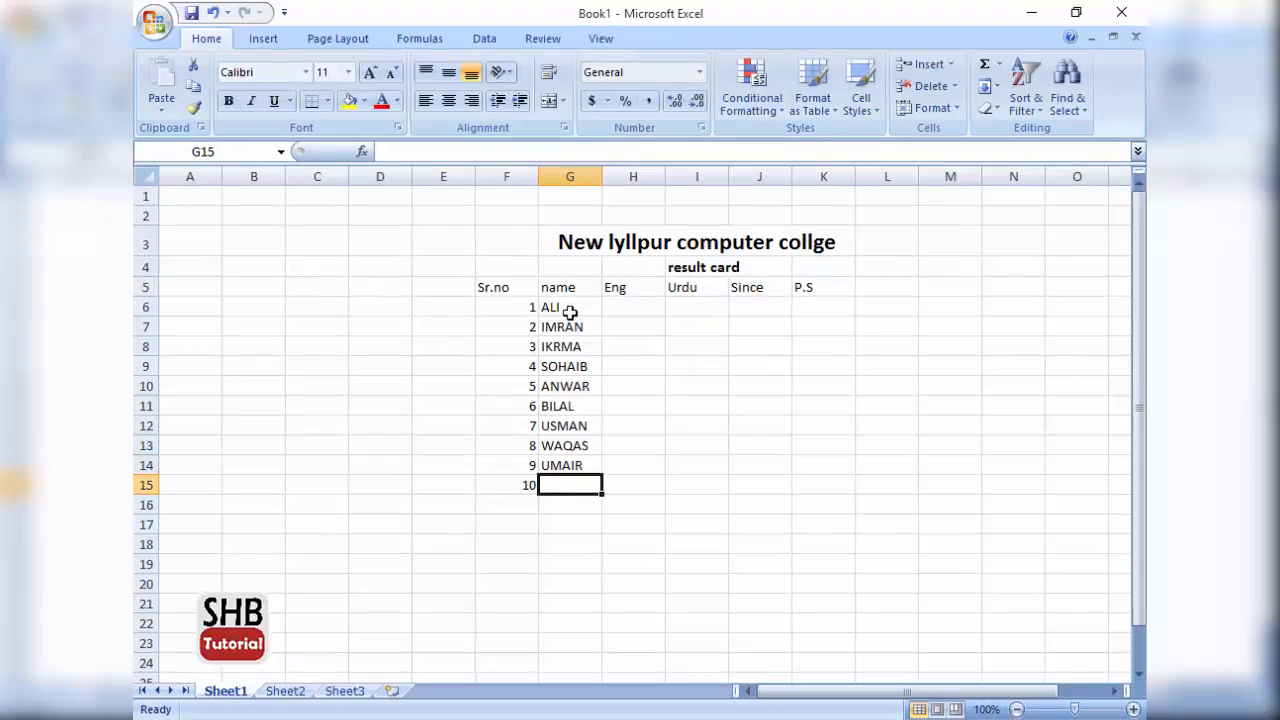
type("ASLAM")
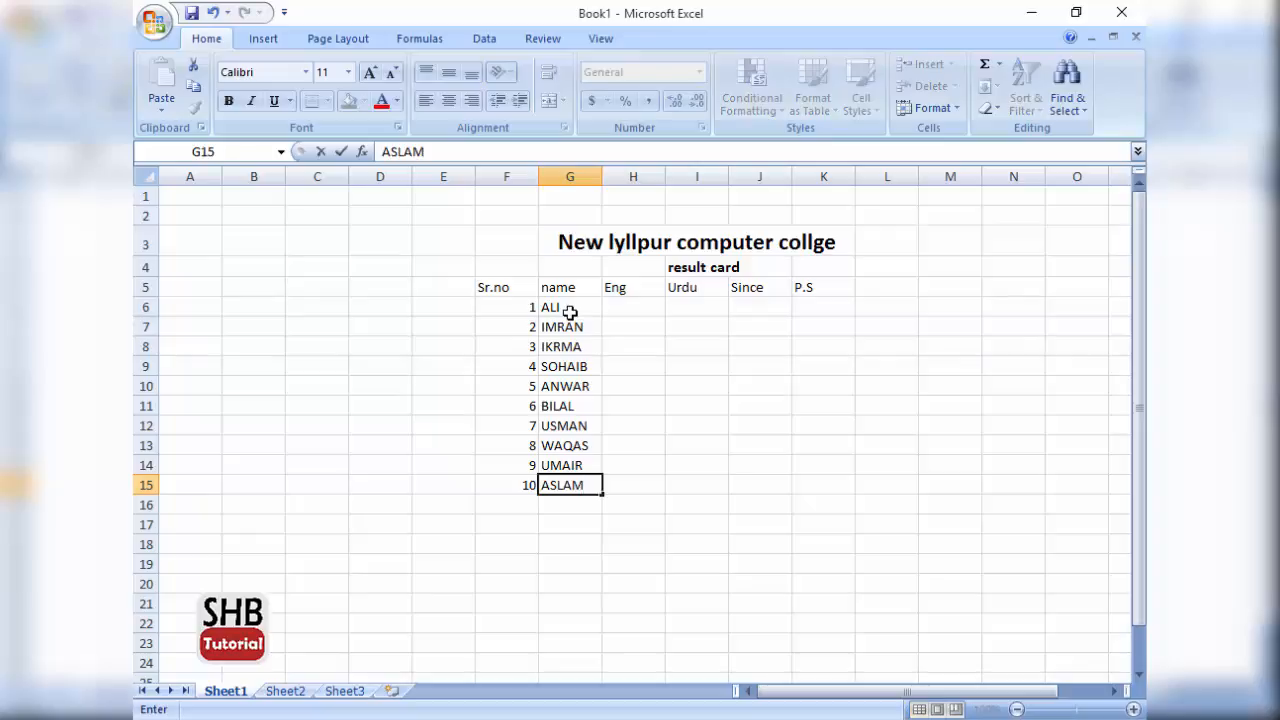
Enter the first student's marks in row 6: Eng 43, Urdu 87, Since 44 and P.S 32.
left_click(617, 303)
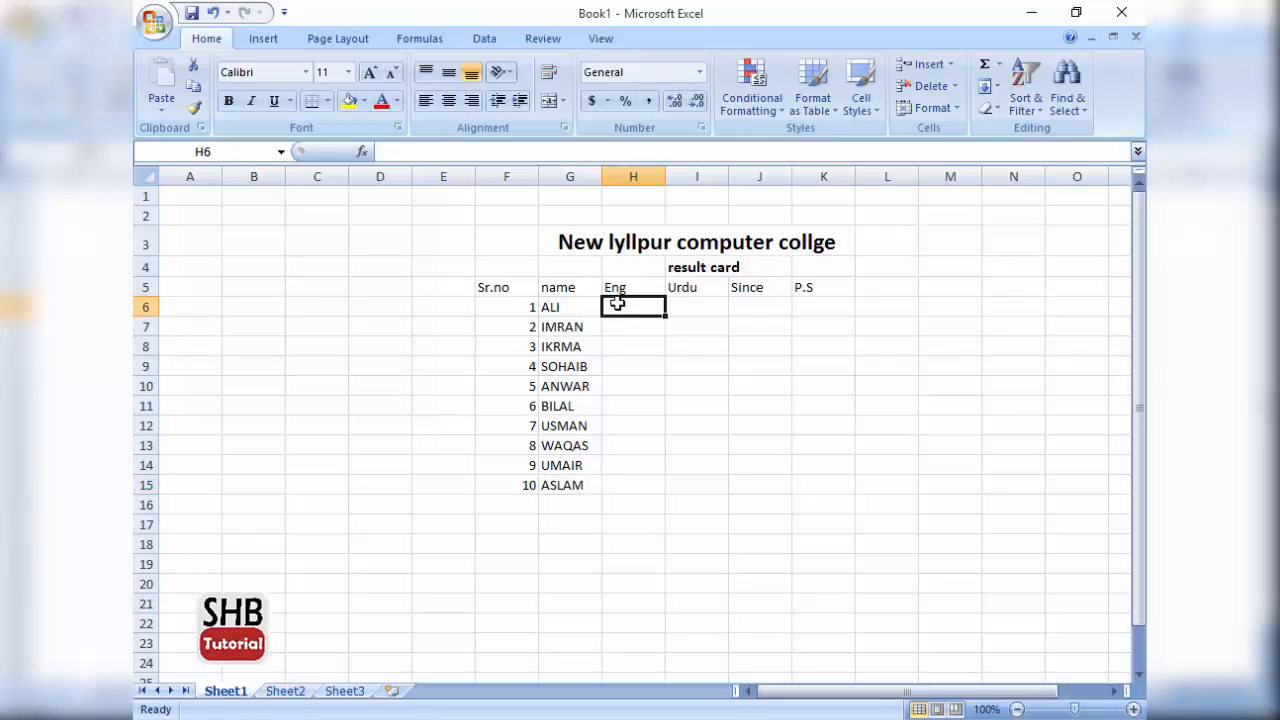
type("43")
key("Tab")
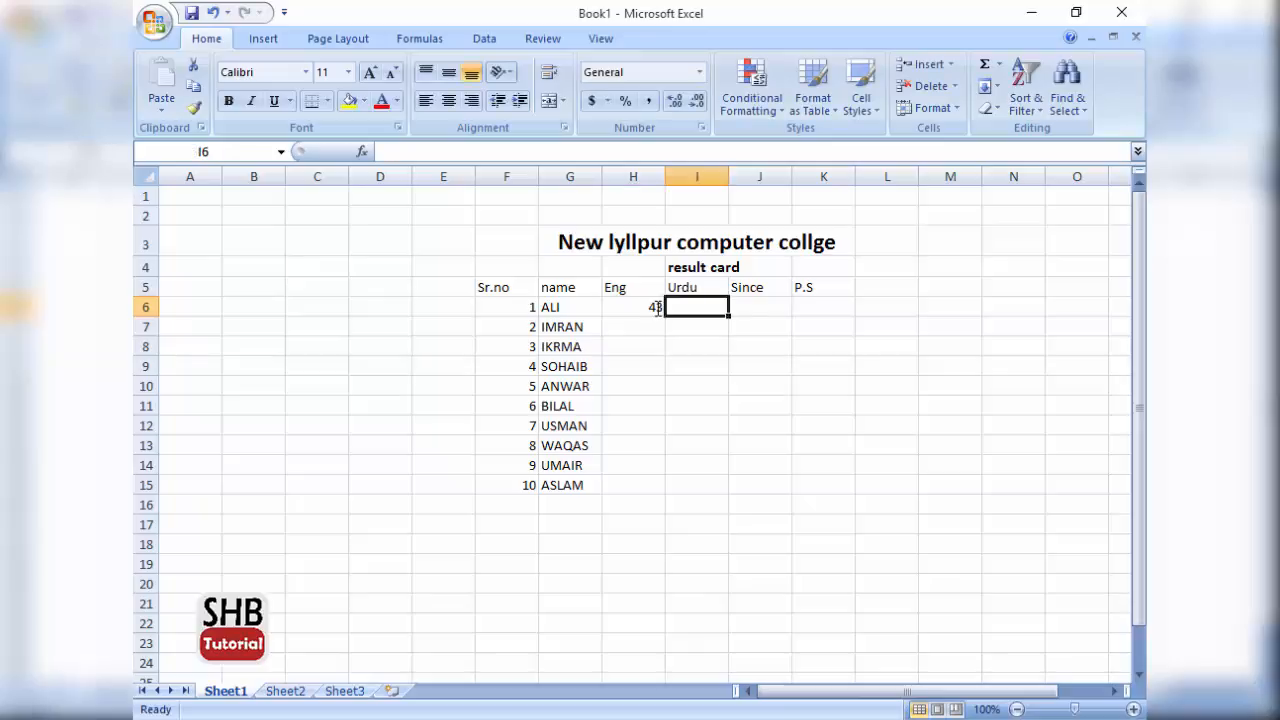
type("5")
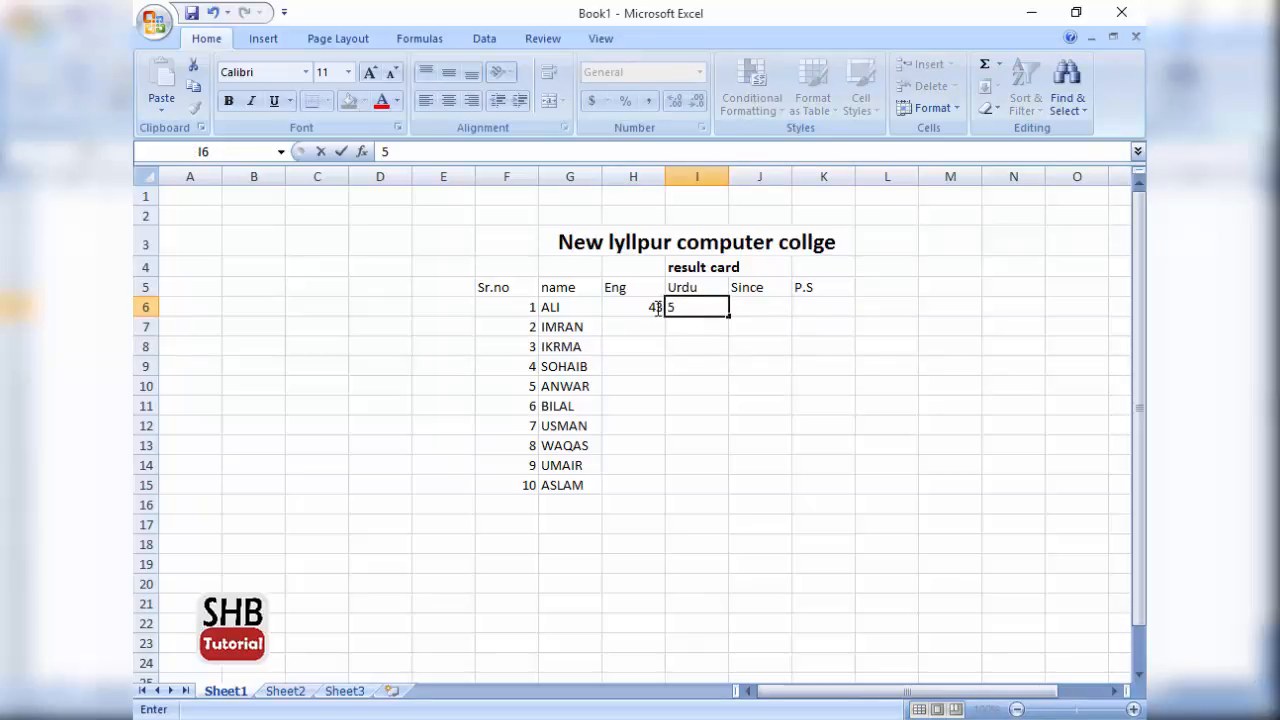
key("Tab")
type("44")
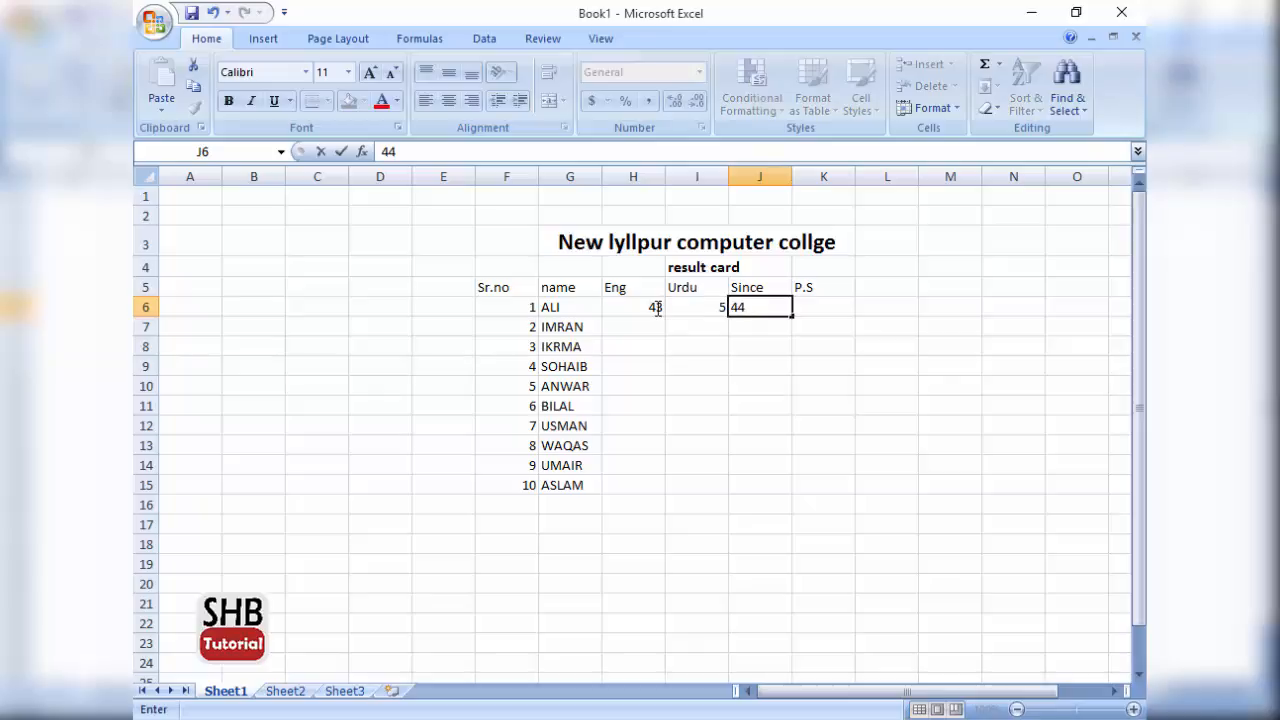
key("Left")
type("2")
key("Tab")
key("Tab")
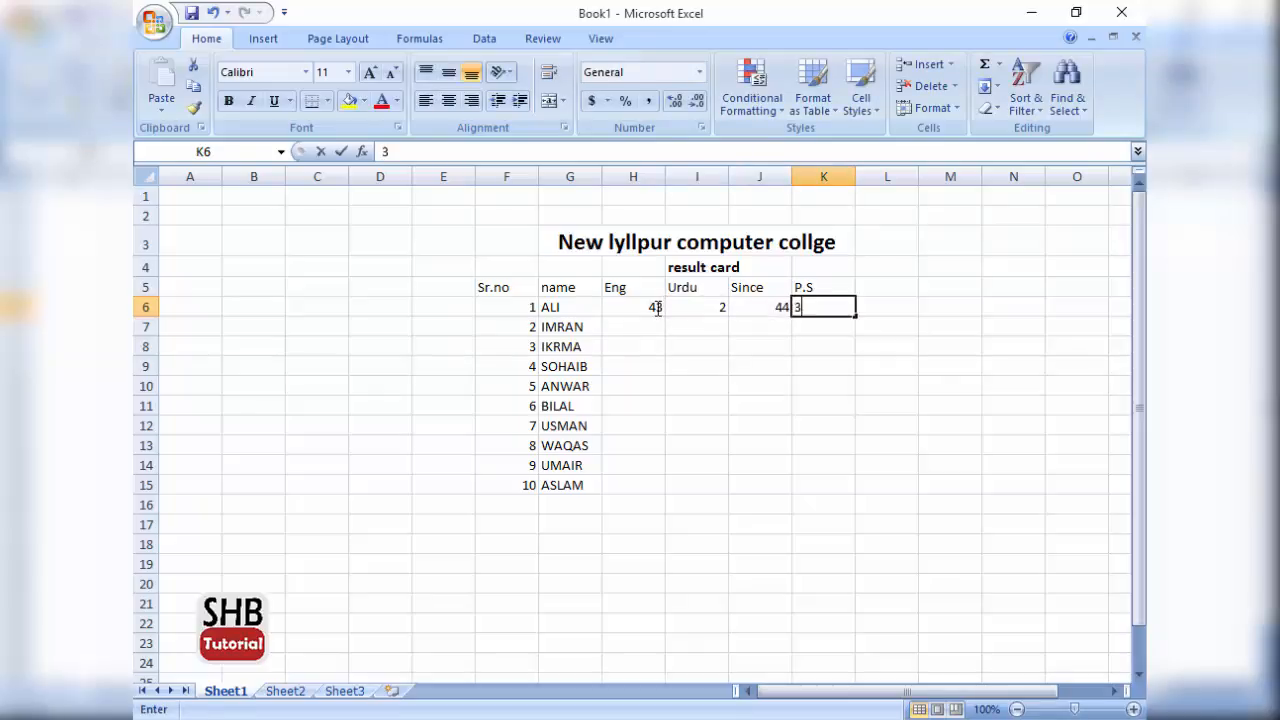
type("32")
key("Left")
key("Left")
type("87")
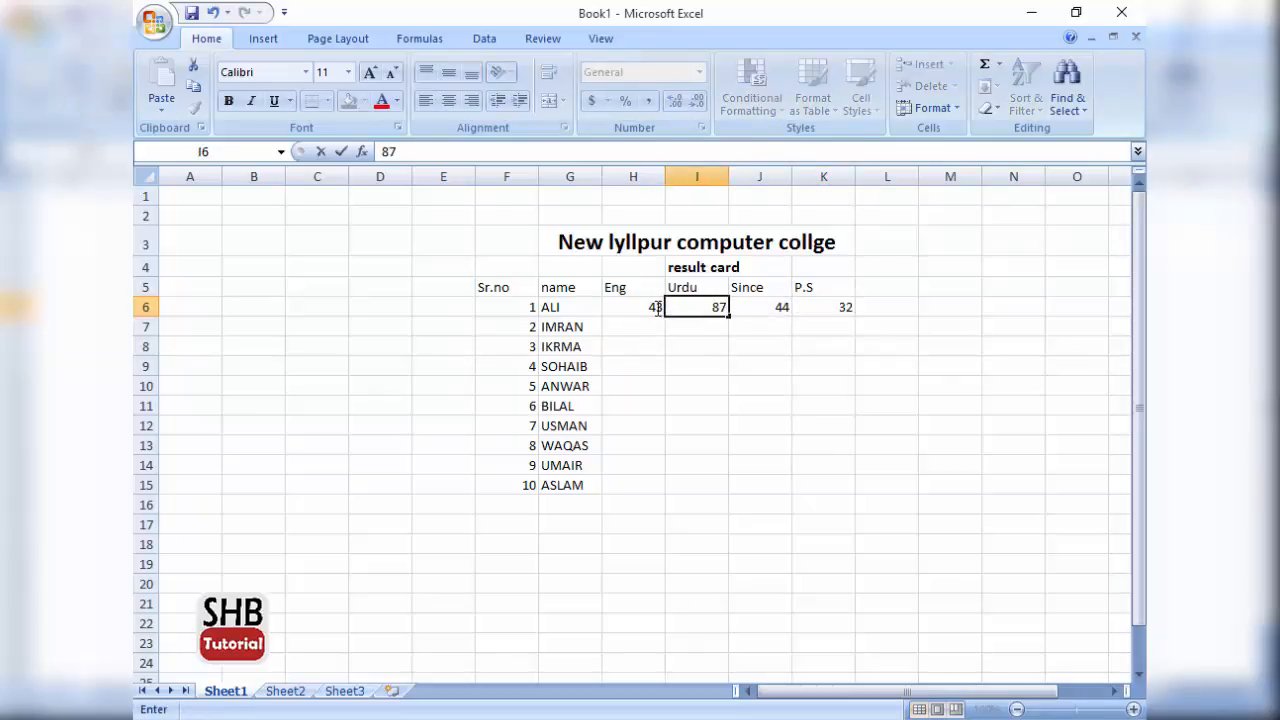
key("Return")
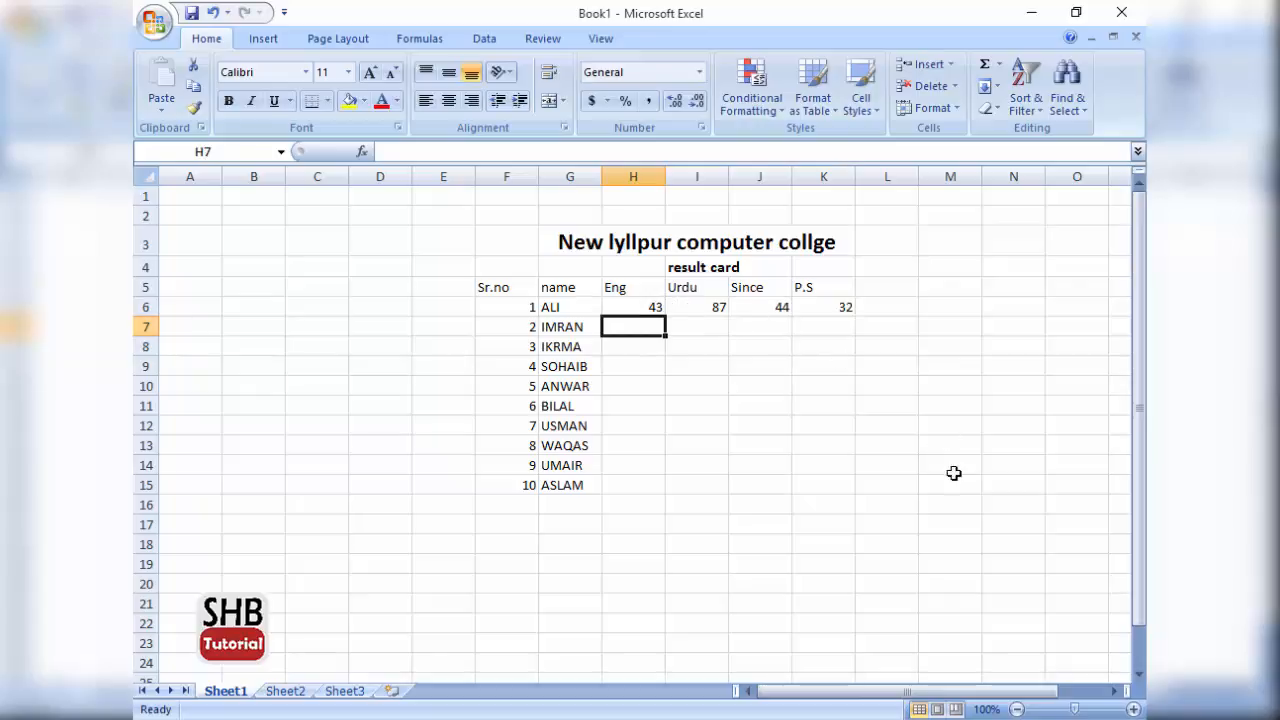
Enter the Eng marks 98, 26, 98, 77 and 65 in cells H7 to H11.
type("98")
key("Return")
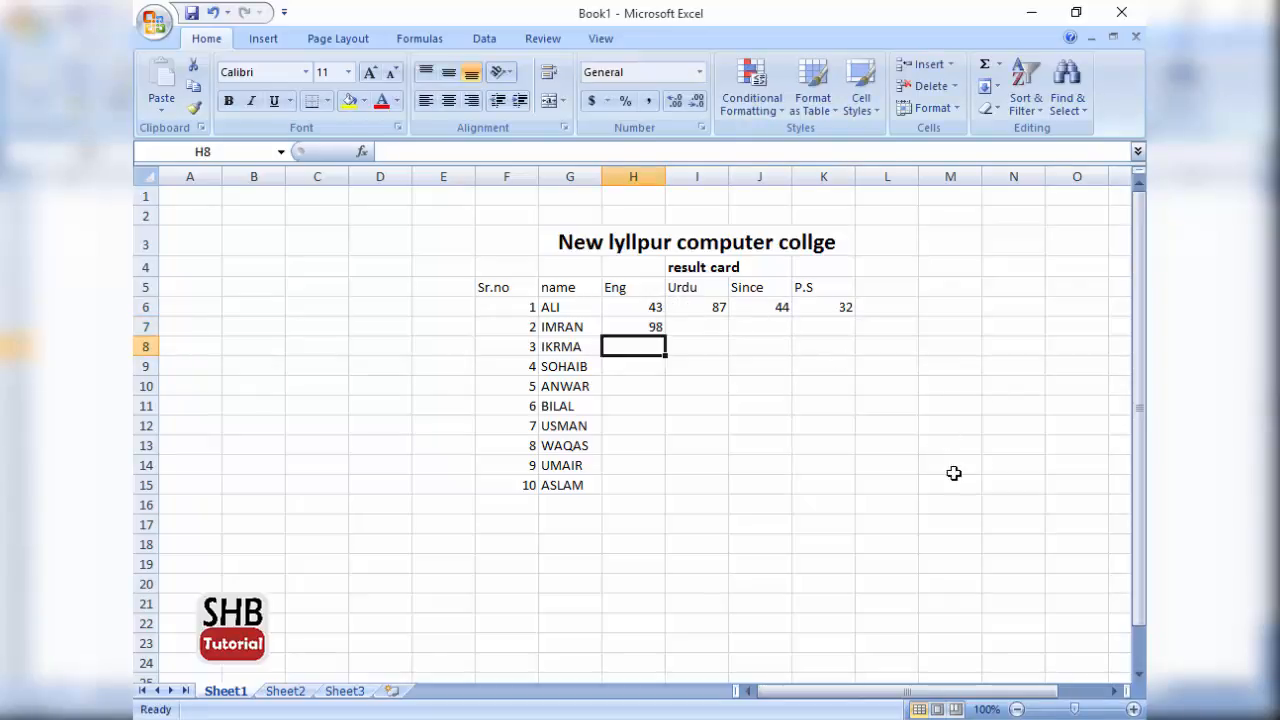
type("26")
key("Return")
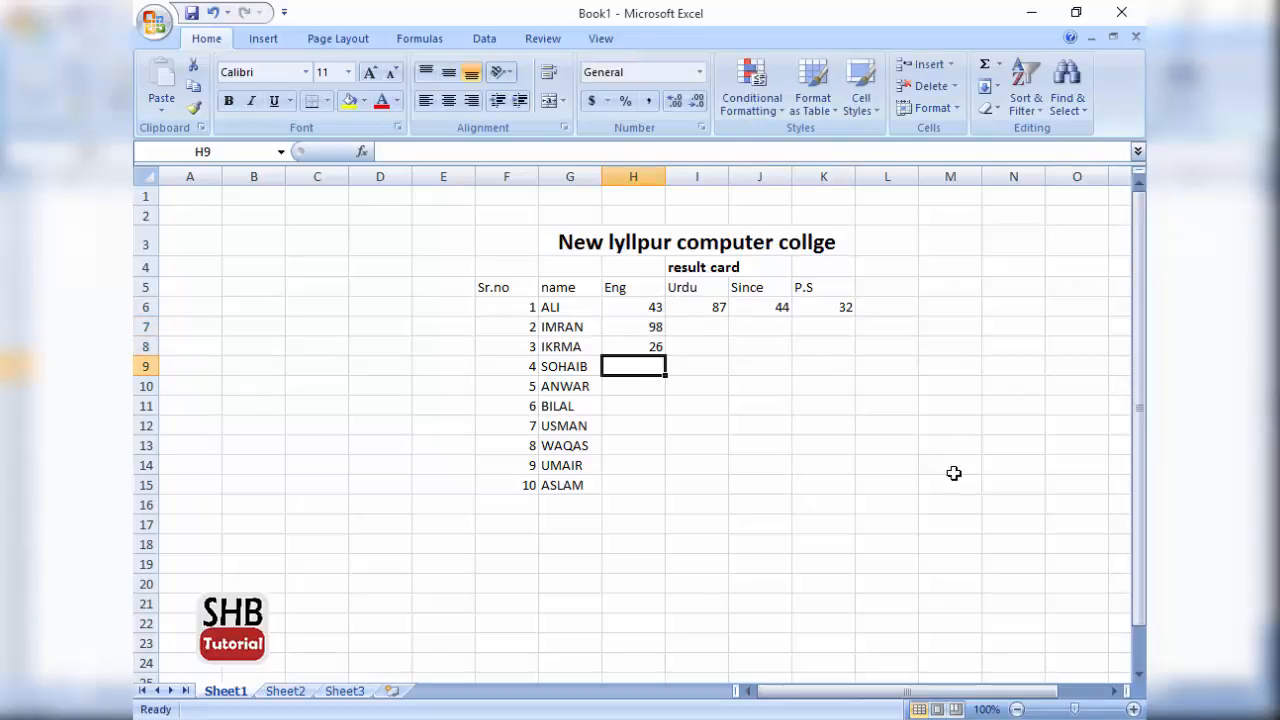
type("98")
key("Return")
type("778")
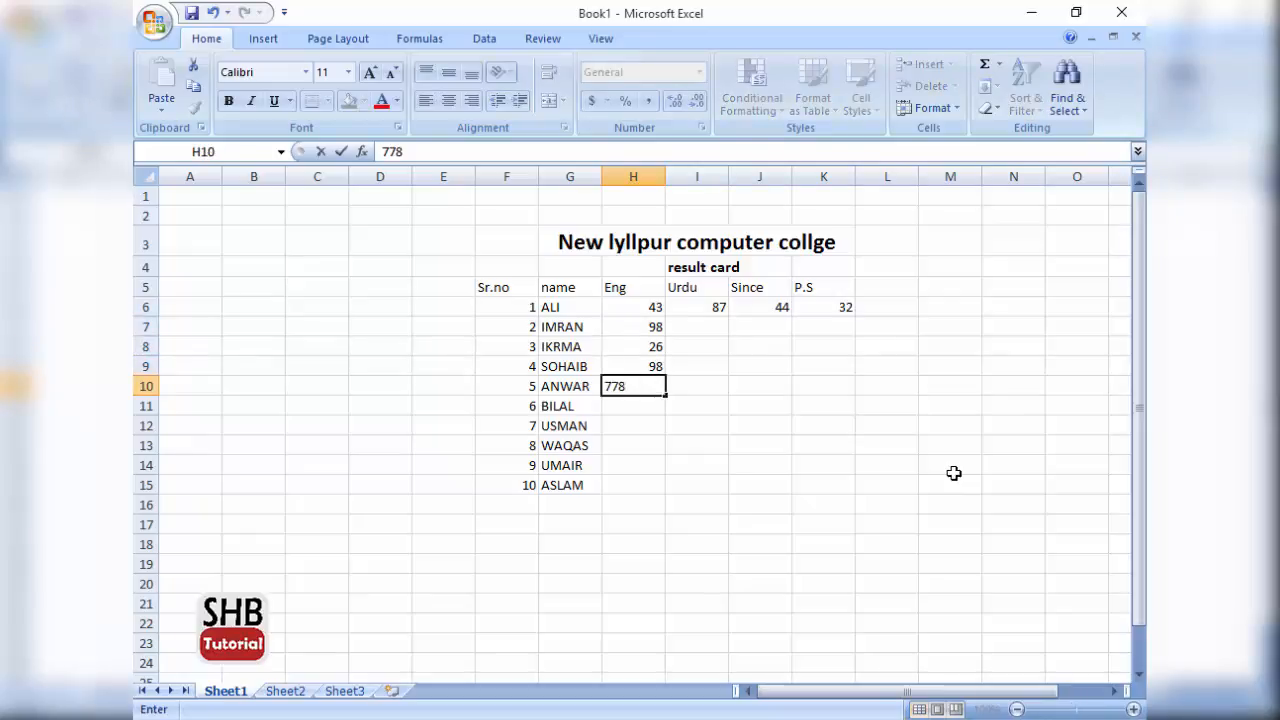
key("BackSpace")
key("Return")
type("65")
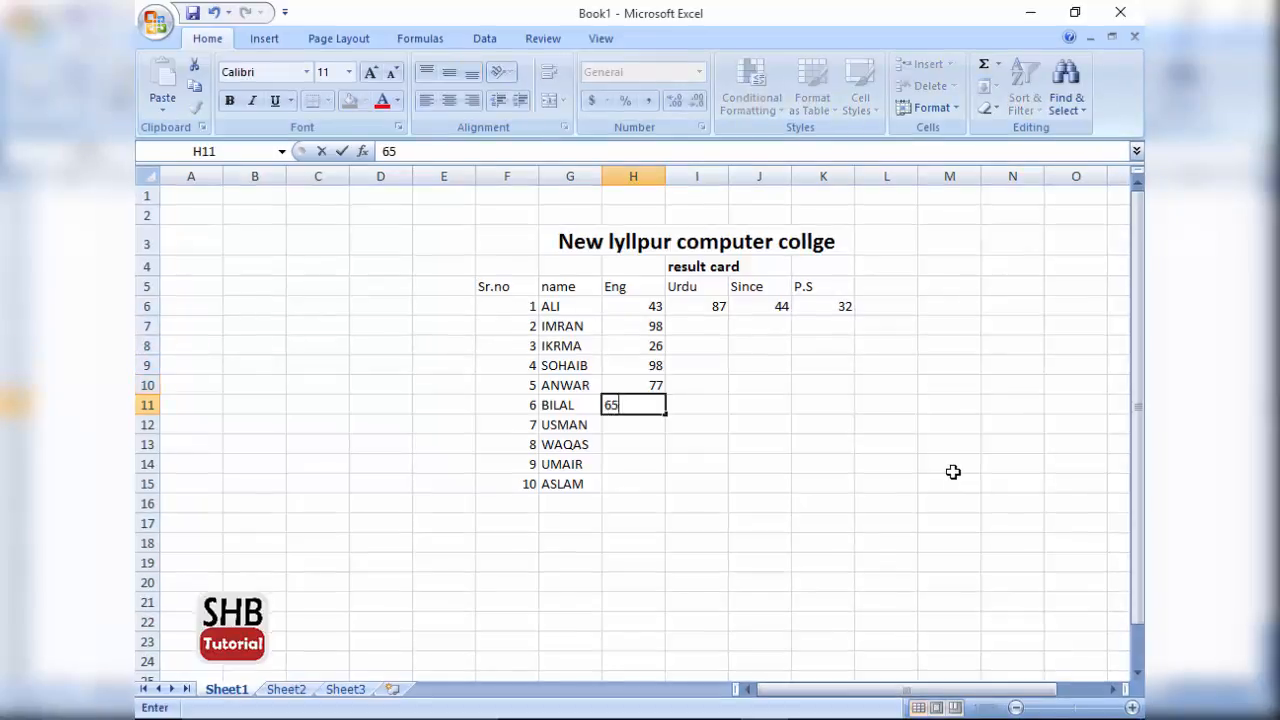
key("Return")
Complete the Eng column with the marks 77, 23, 76 and 89 in cells H12 to H15.
type("999")
key("BackSpace")
key("BackSpace")
key("BackSpace")
type("77")
key("Return")
type("23")
key("Return")
type("76")
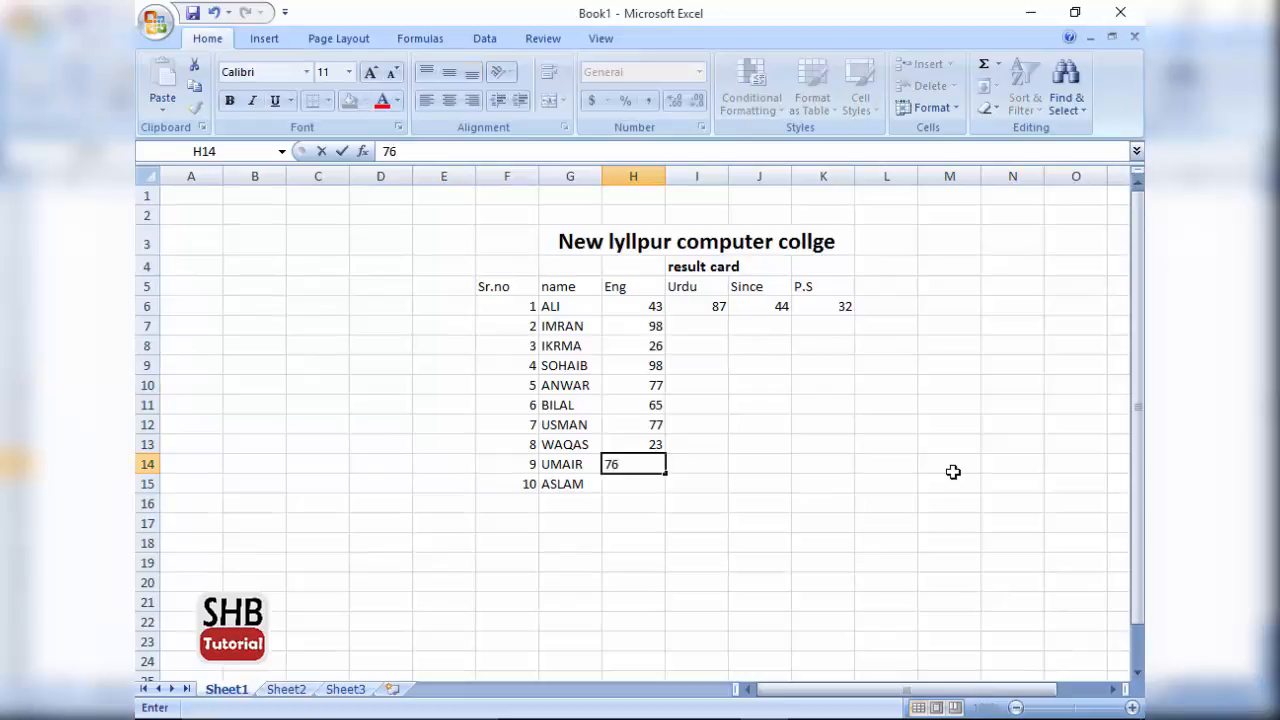
key("Return")
type("89")
Enter the Urdu marks 23, 34, 53, 232, 23, 12, 45, 54 and 55 in cells I7 to I15.
key("Right")
key("Up")
key("Up")
key("Up")
key("Up")
key("Up")
key("Up")
key("Up")
key("Up")
type("2")
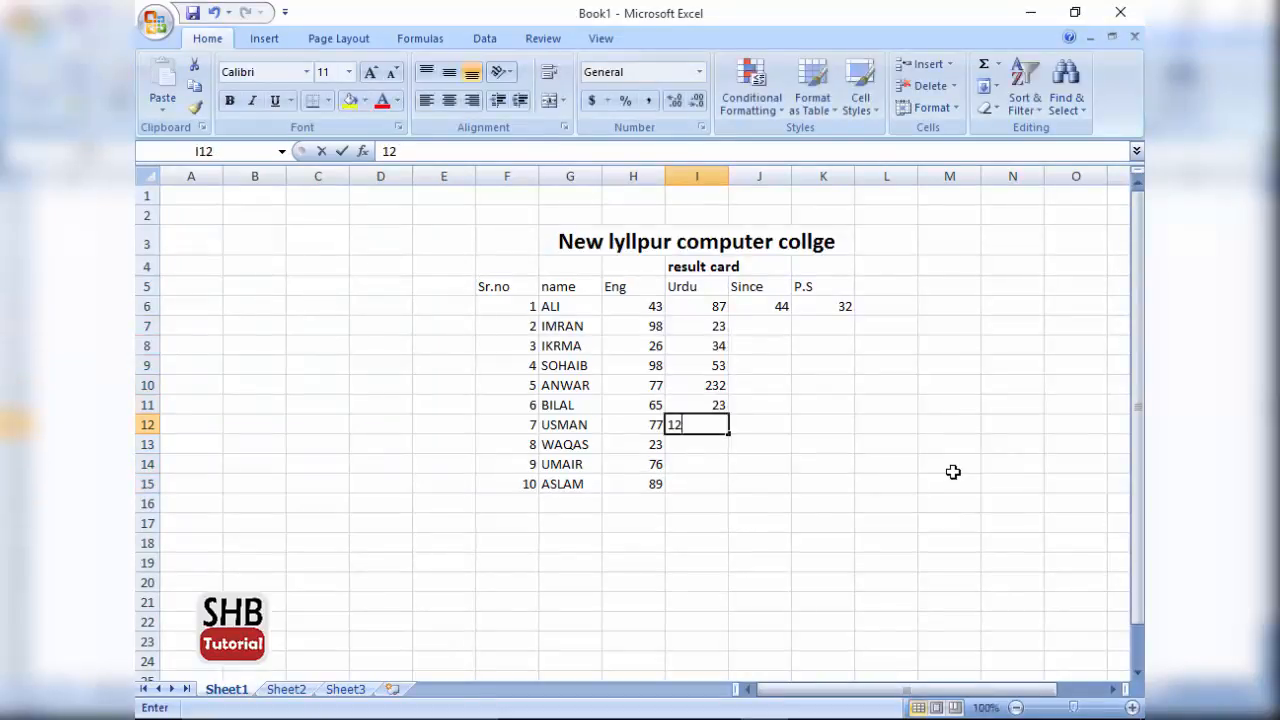
type("3 34 53 232 23 12 45 54 55")
key("Return")
Correct the Urdu mark of the fifth student in cell I10 to 34.
key("Up")
key("Up")
key("Up")
key("Up")
key("Up")
key("Up")
type("34")
Enter the Since marks 45, 3, 23, 65, 98, 90, 77, 98 and 43 in cells J7 to J15.
key("Right")
key("Up")
key("Up")
key("Up")
type("45")
key("Return")
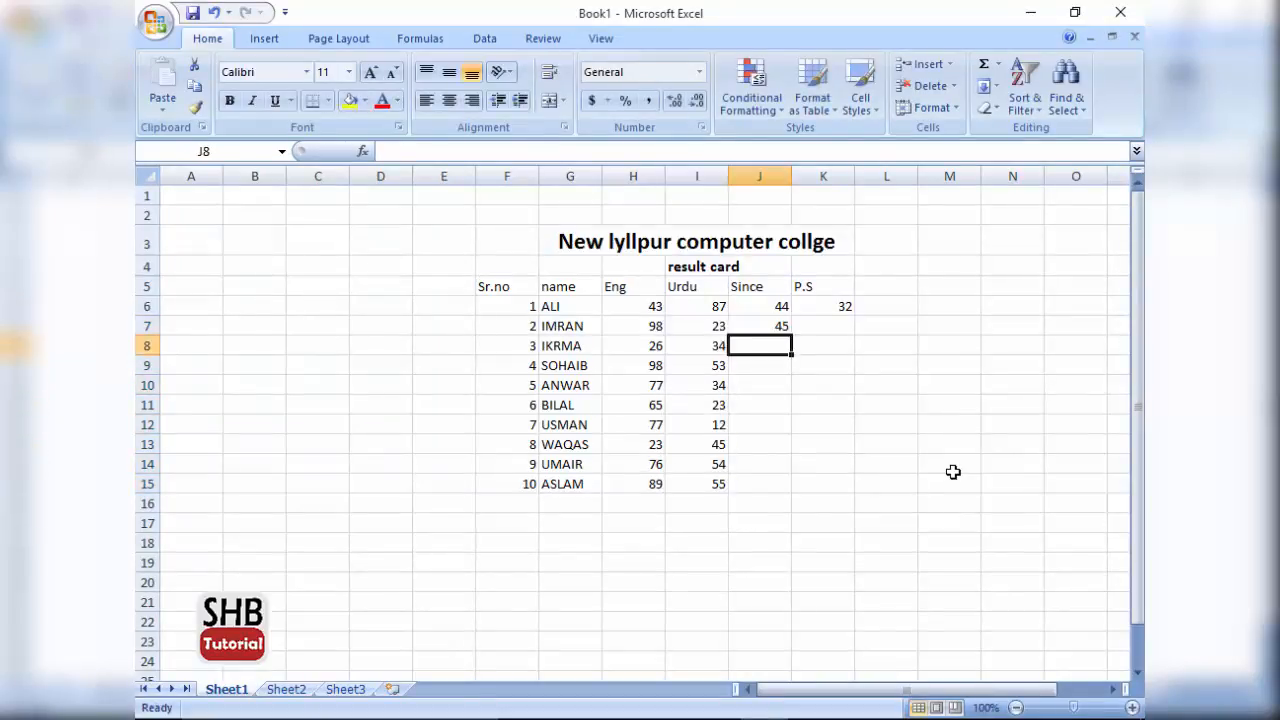
type("3 23 65 98 90 77 98 3")
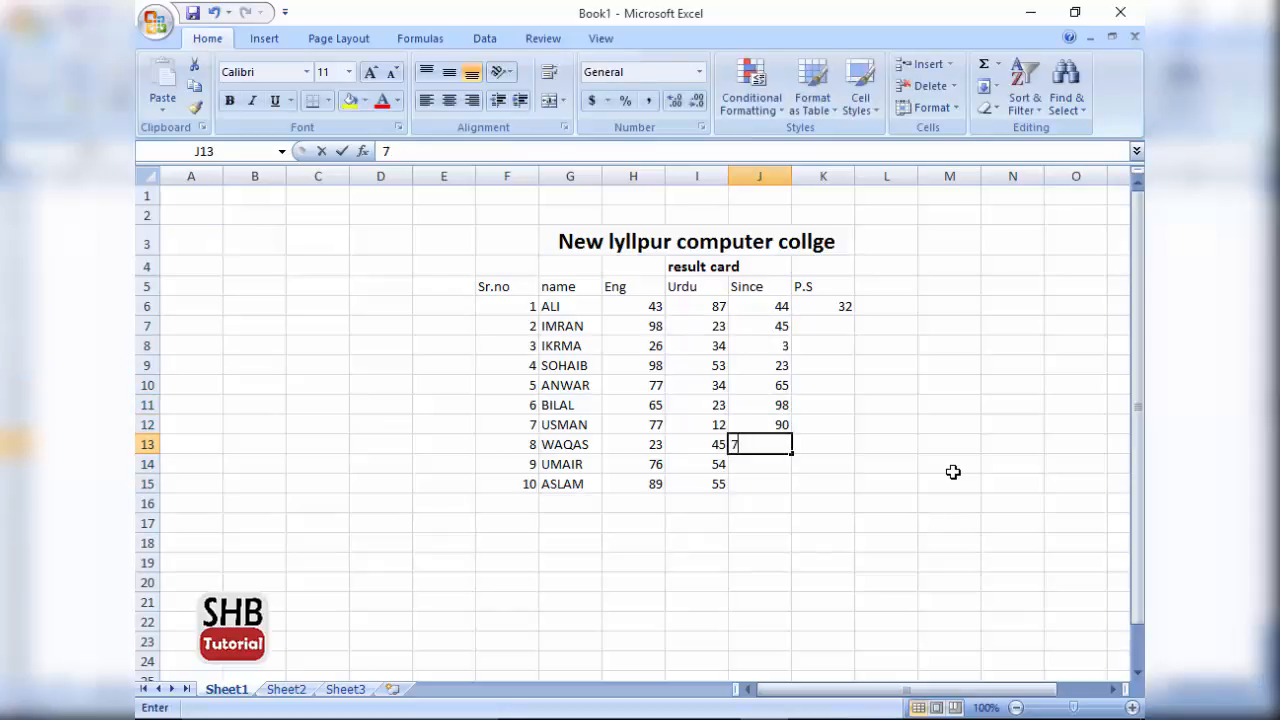
key("Up")
type("43")
Enter the P.S marks 54, 32, 76, 23, 12, 87, 65, 43 and 34 in cells K7 to K15.
key("Right")
key("Up")
key("Up")
key("Up")
key("Up")
key("Up")
key("Up")
key("Up")
key("Up")
type("54 3 32")
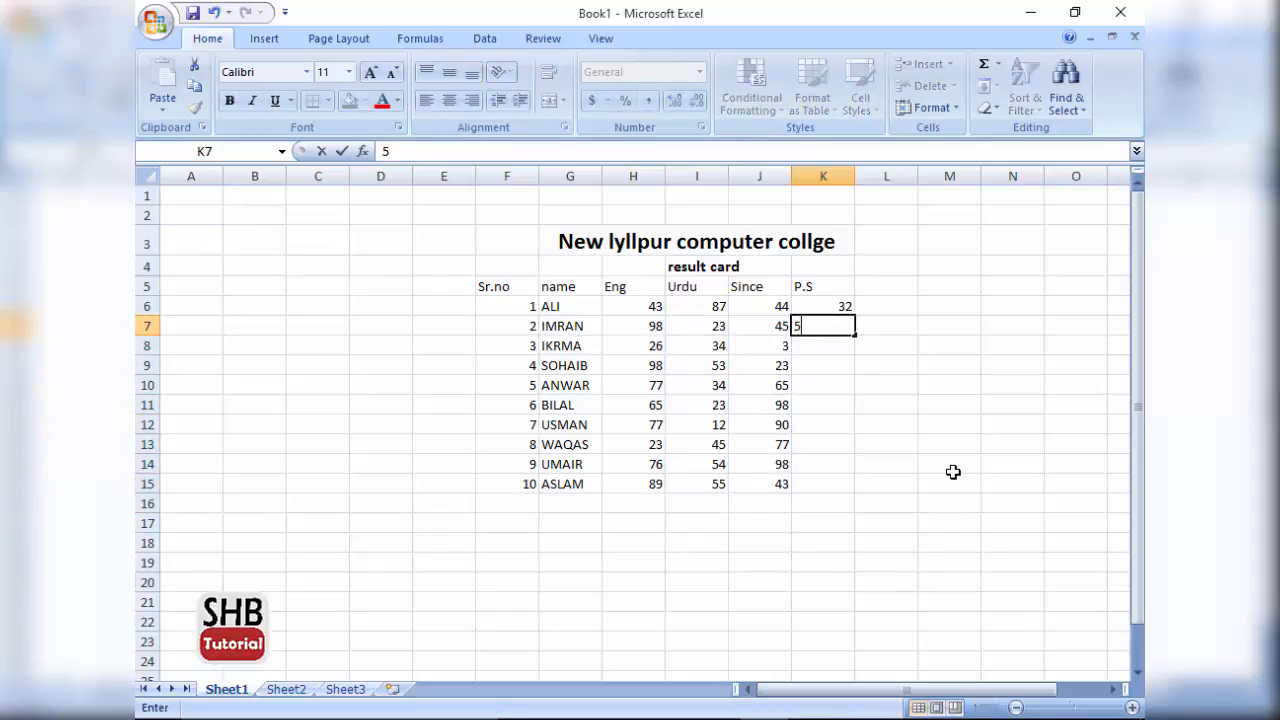
key("Up")
key("Up")
type("32 76 23 12 87 65 43 34")
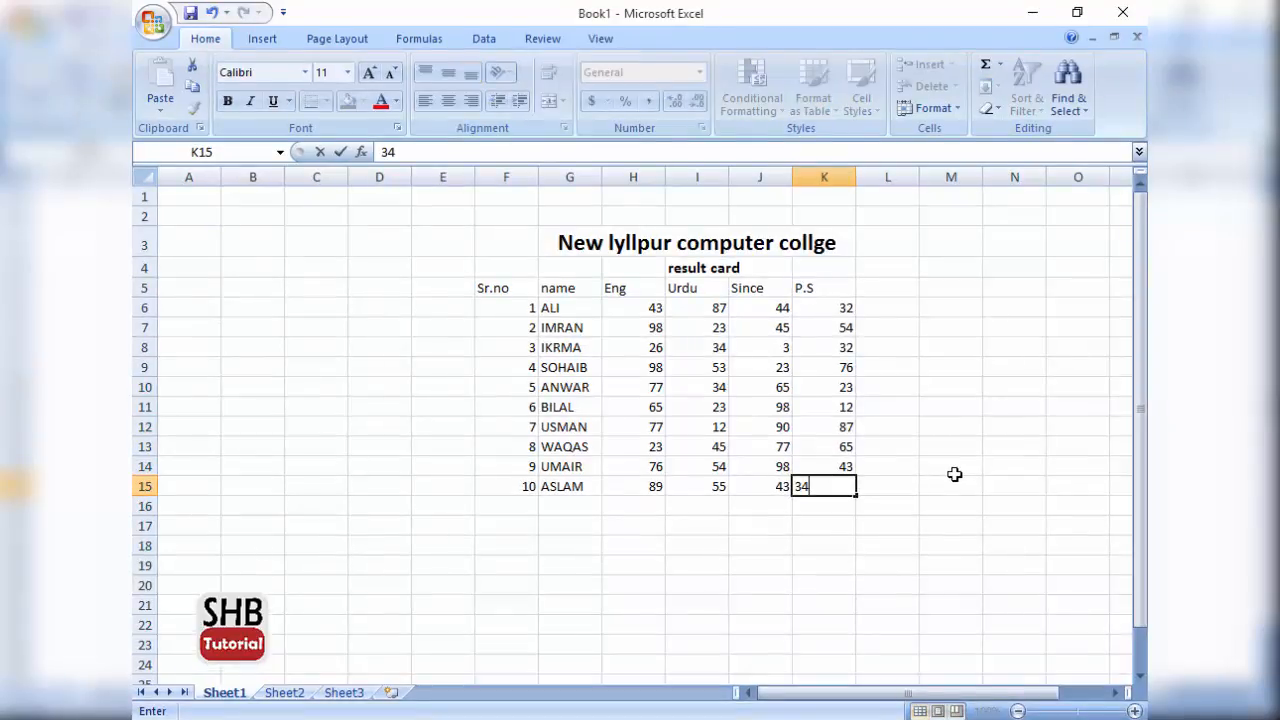
key("Right")
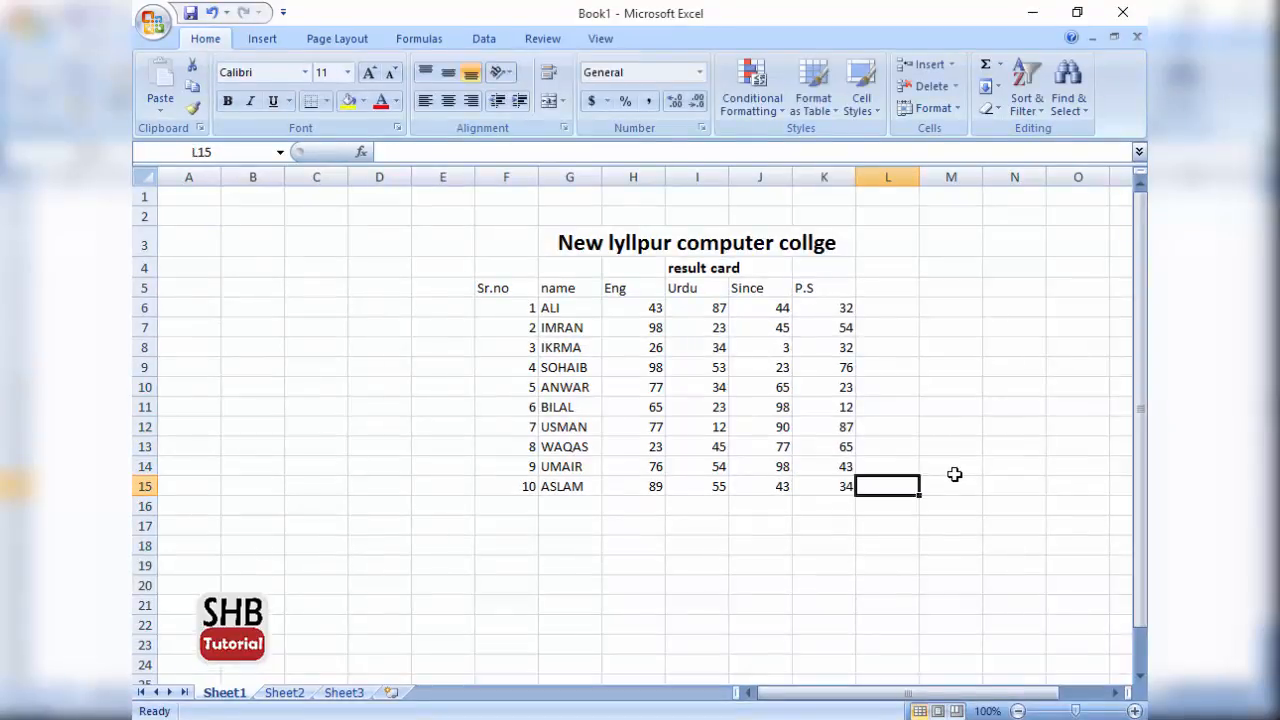
Add the heading "Total" in cell L5, beside the P.S heading.
key("Up")
key("Up")
key("Up")
key("Up")
key("Up")
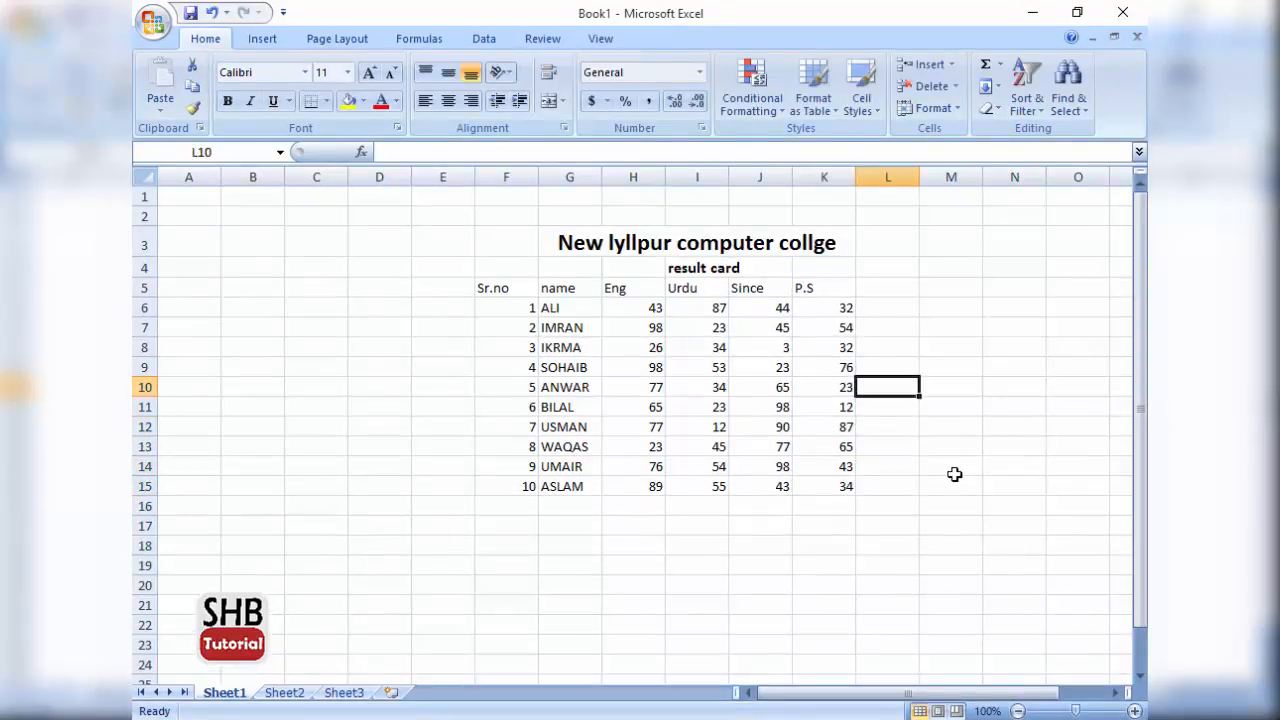
key("Down")
key("Down")
key("Down")
key("Down")
key("Up")
key("Up")
key("Up")
key("Up")
key("Up")
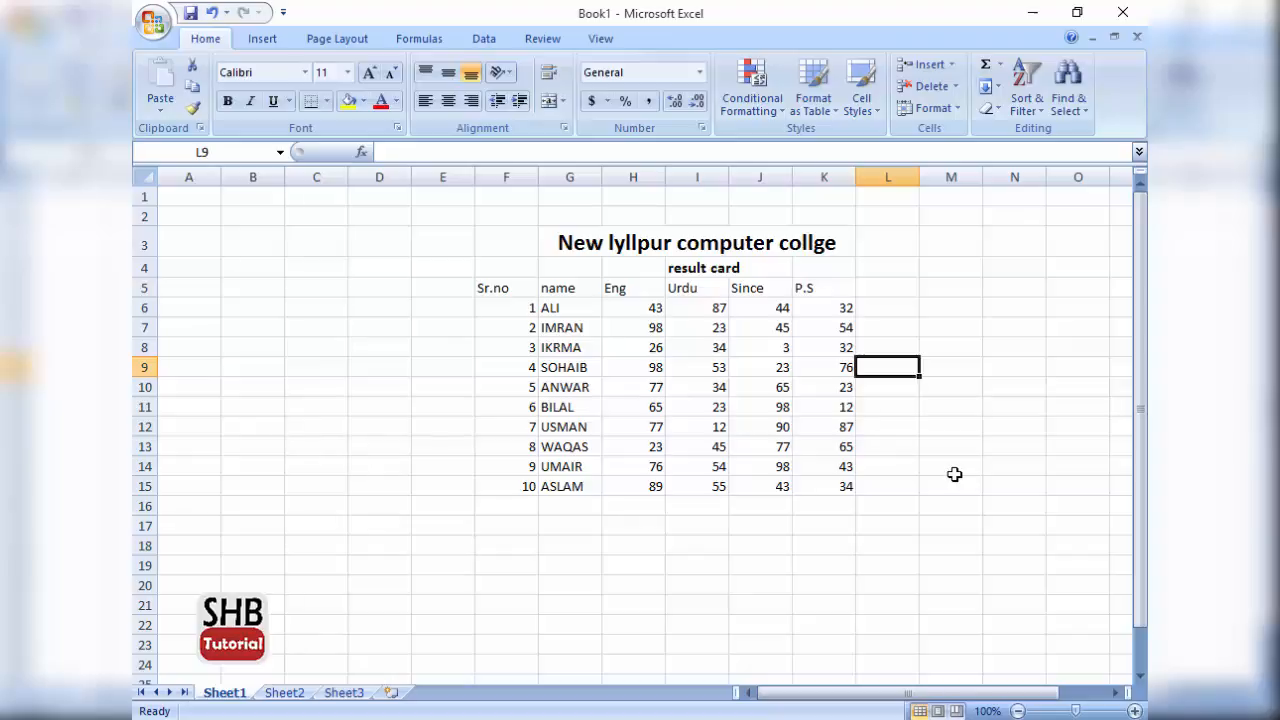
key("Up")
key("Up")
key("Up")
key("Up")
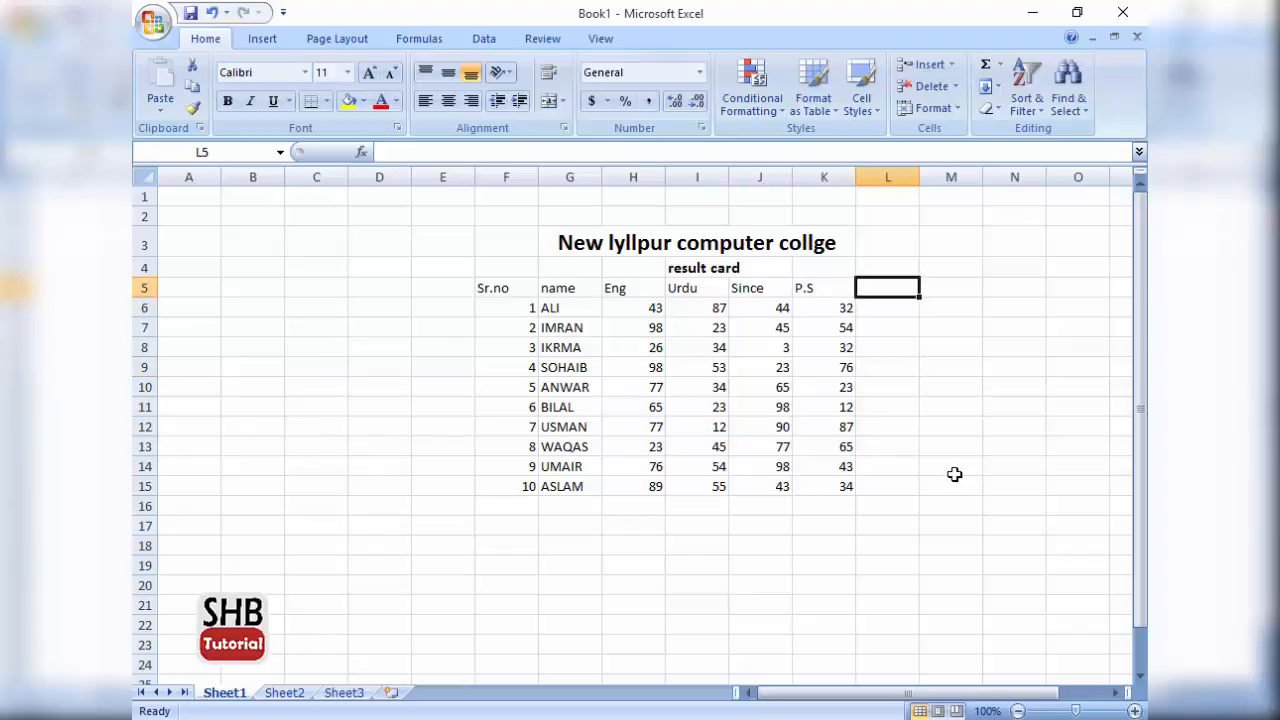
type("tOT")
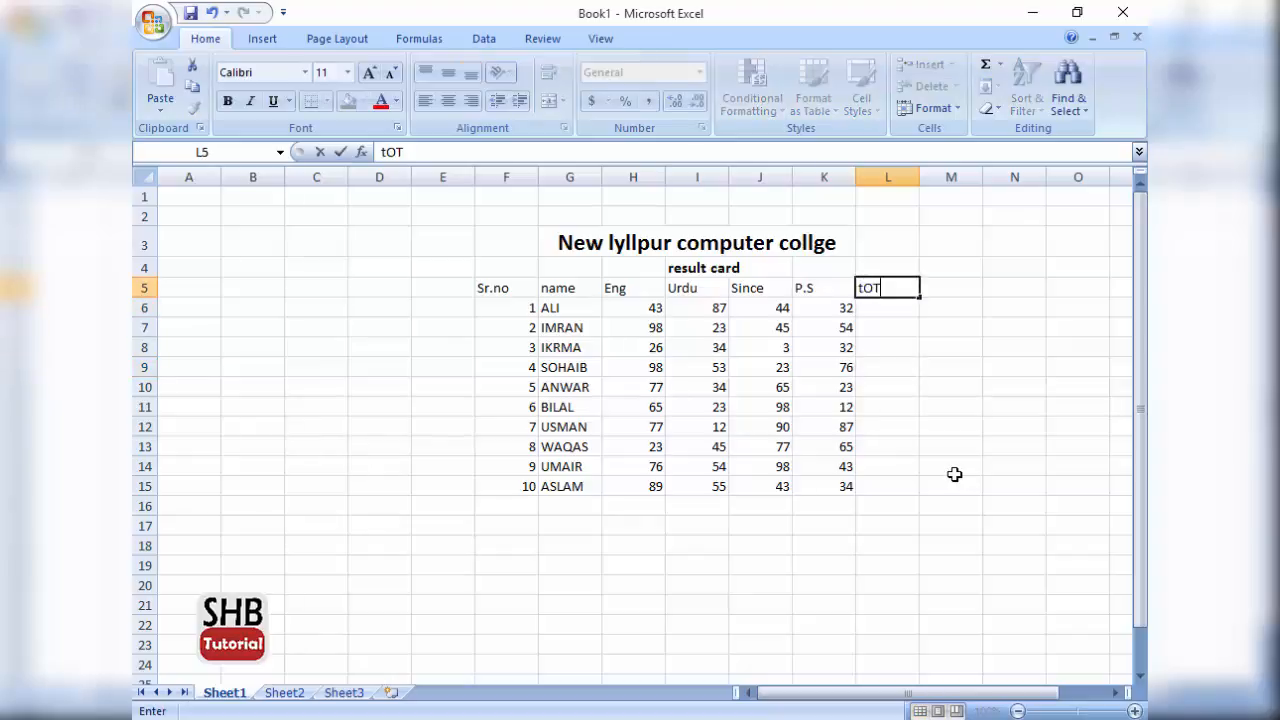
type("AL")
key("Return")
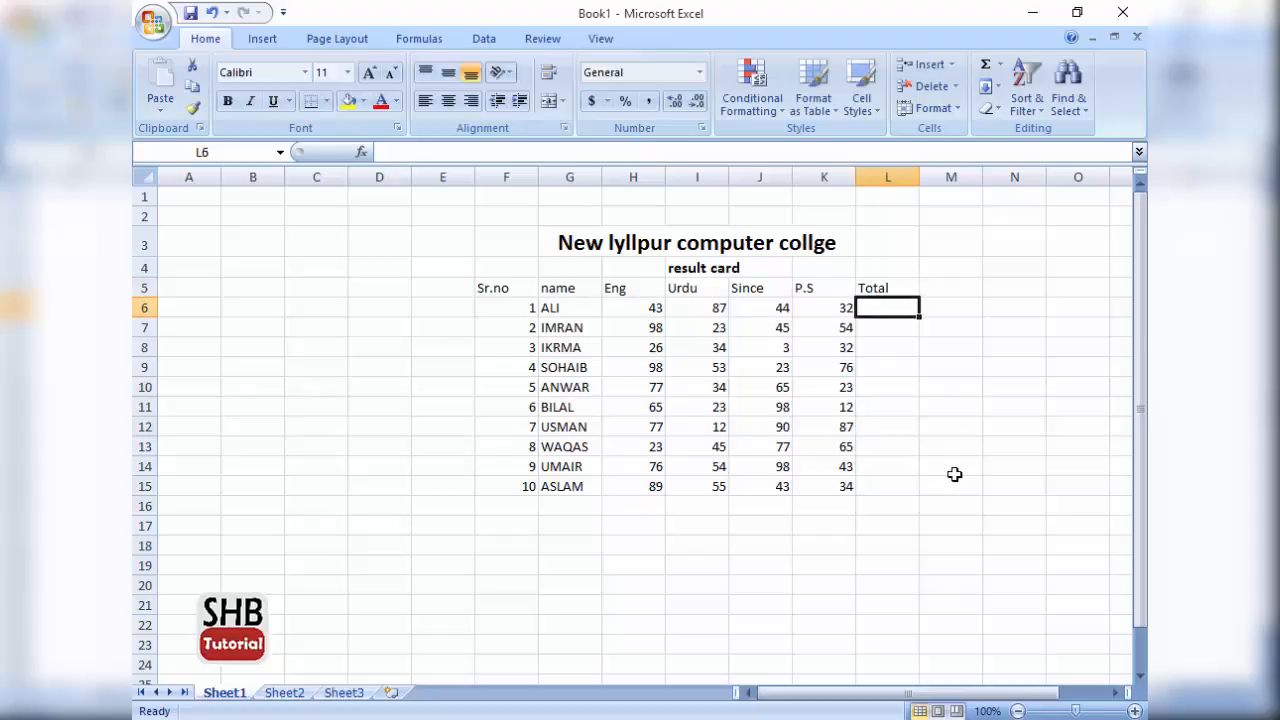
Add the headings "PER" in cell M5 and "ROUND" in cell N5.
key("Right")
key("Up")
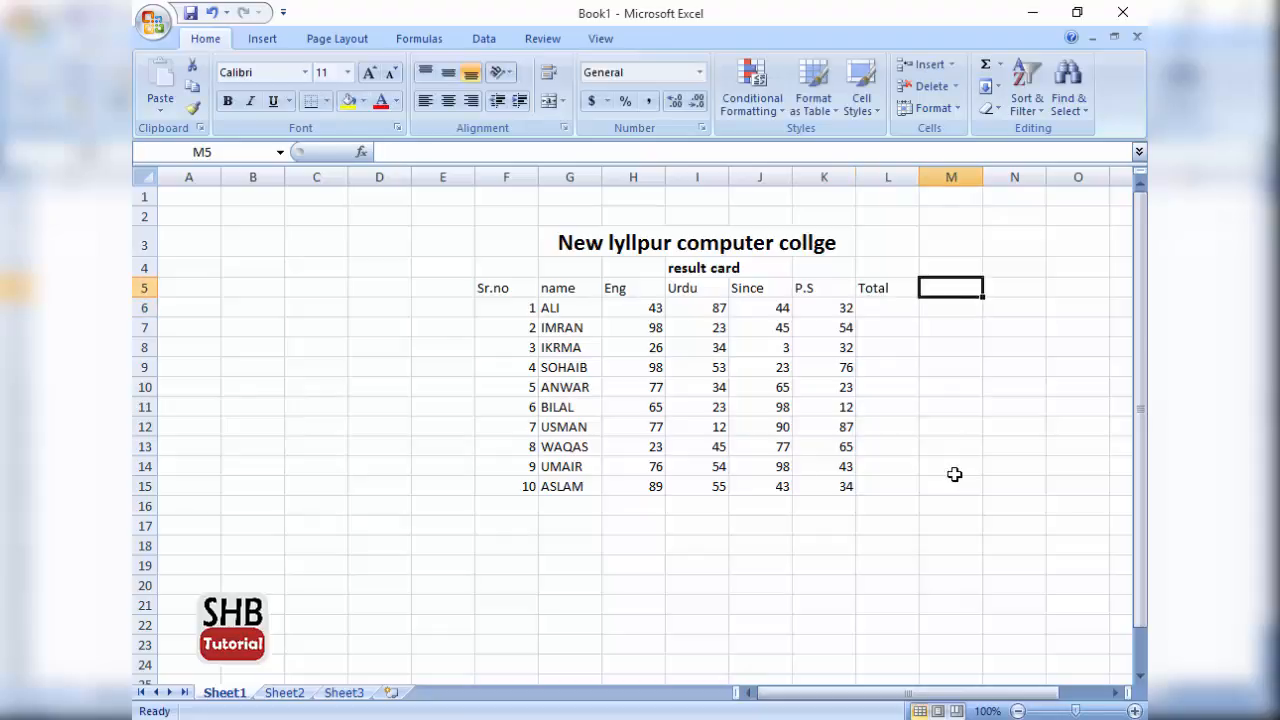
type("PER")
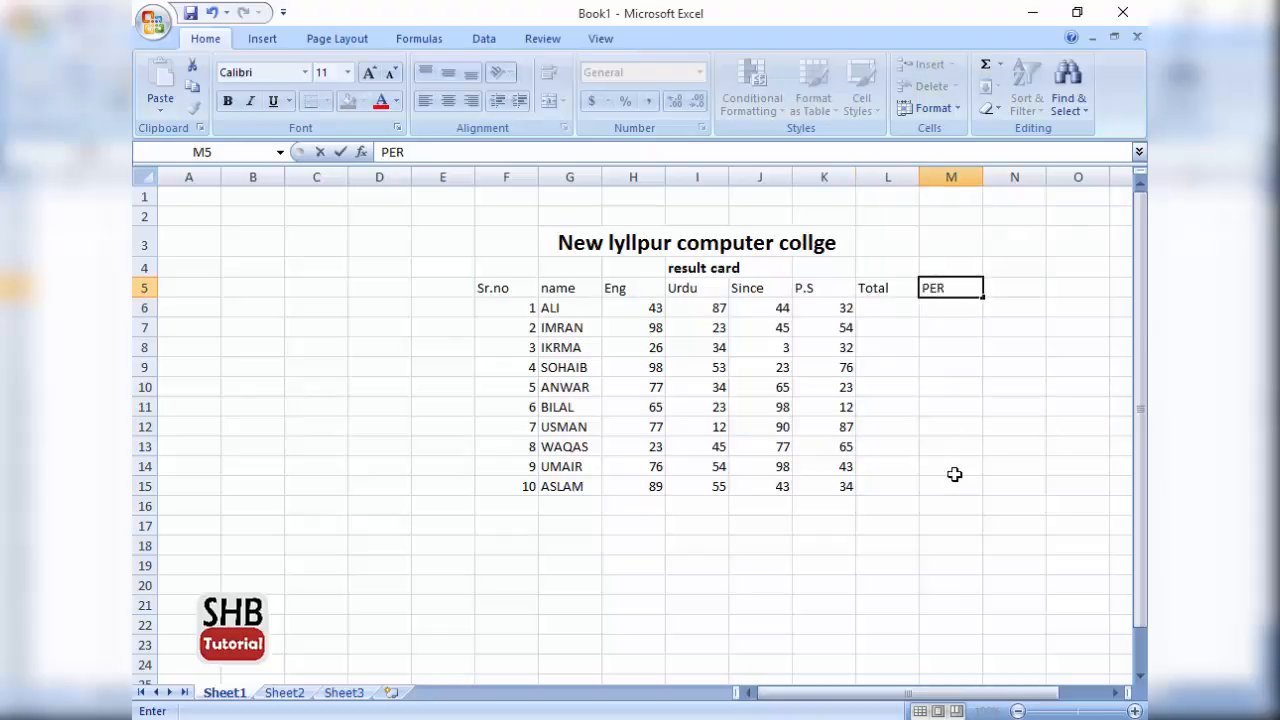
key("Right")
type("ROUND")
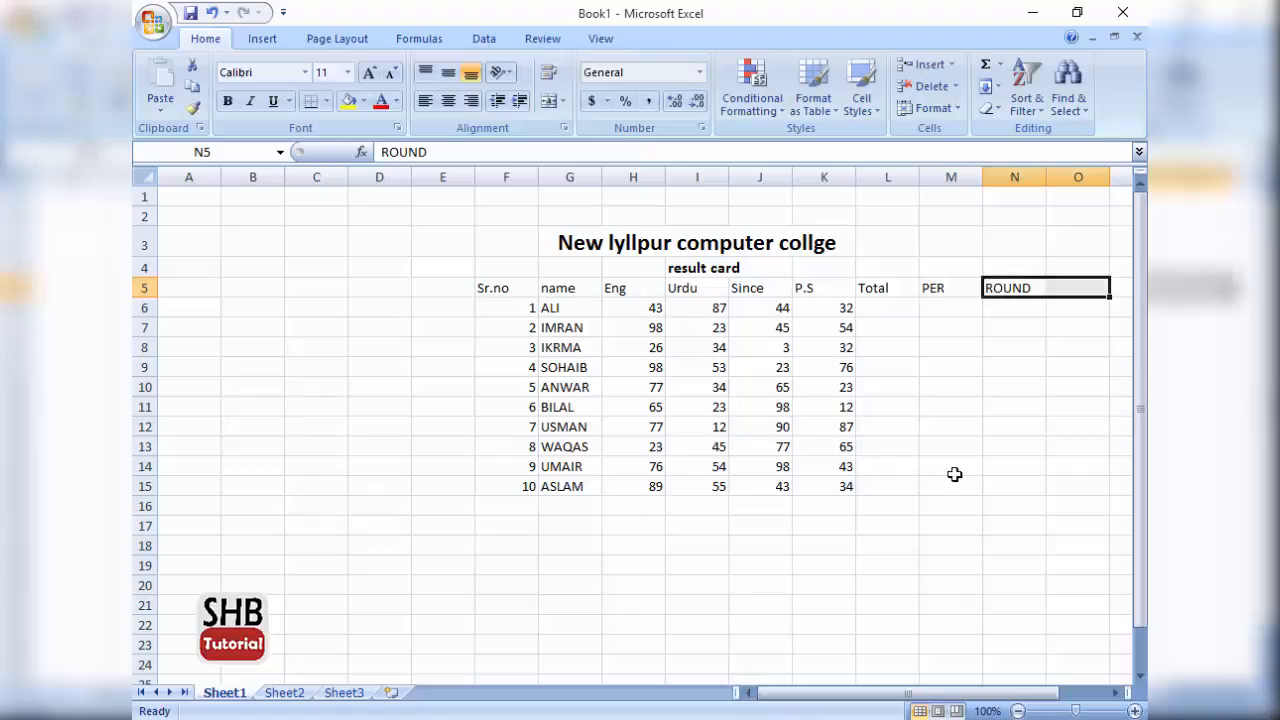
Add the heading "Condtioin" in cell O5, beside the ROUND heading.
key("Right")
key("Right")
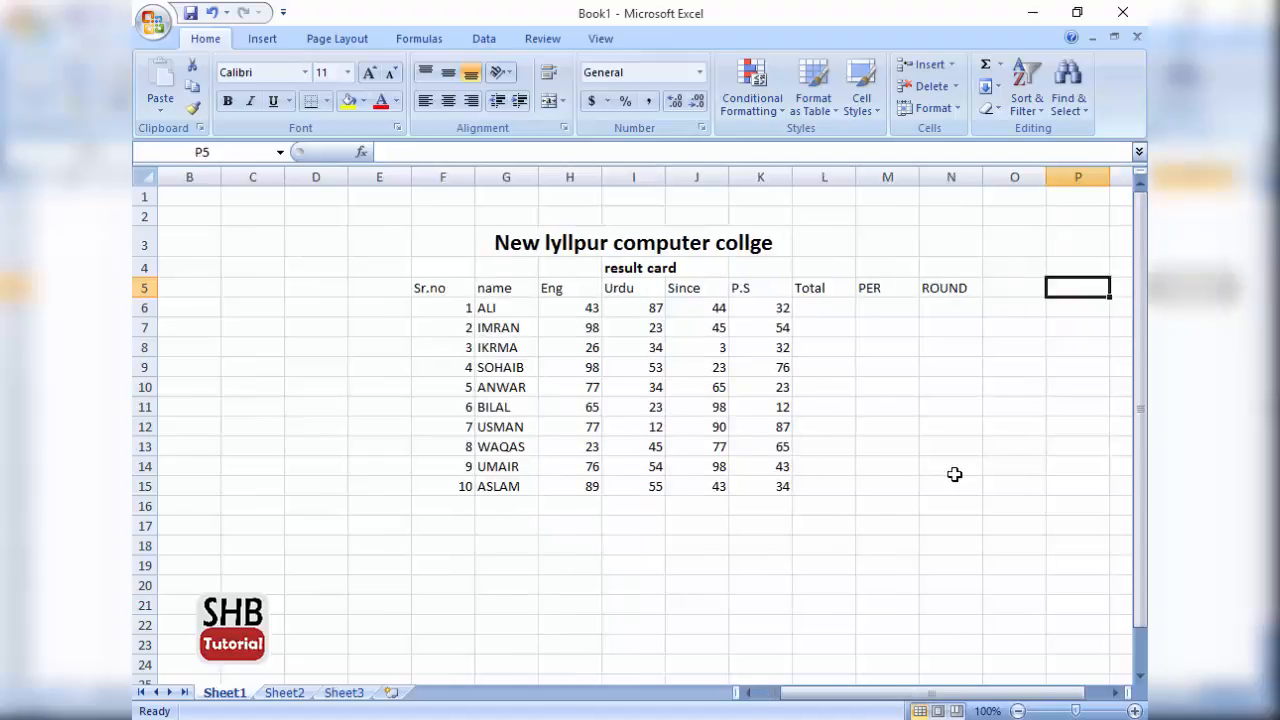
key("Left")
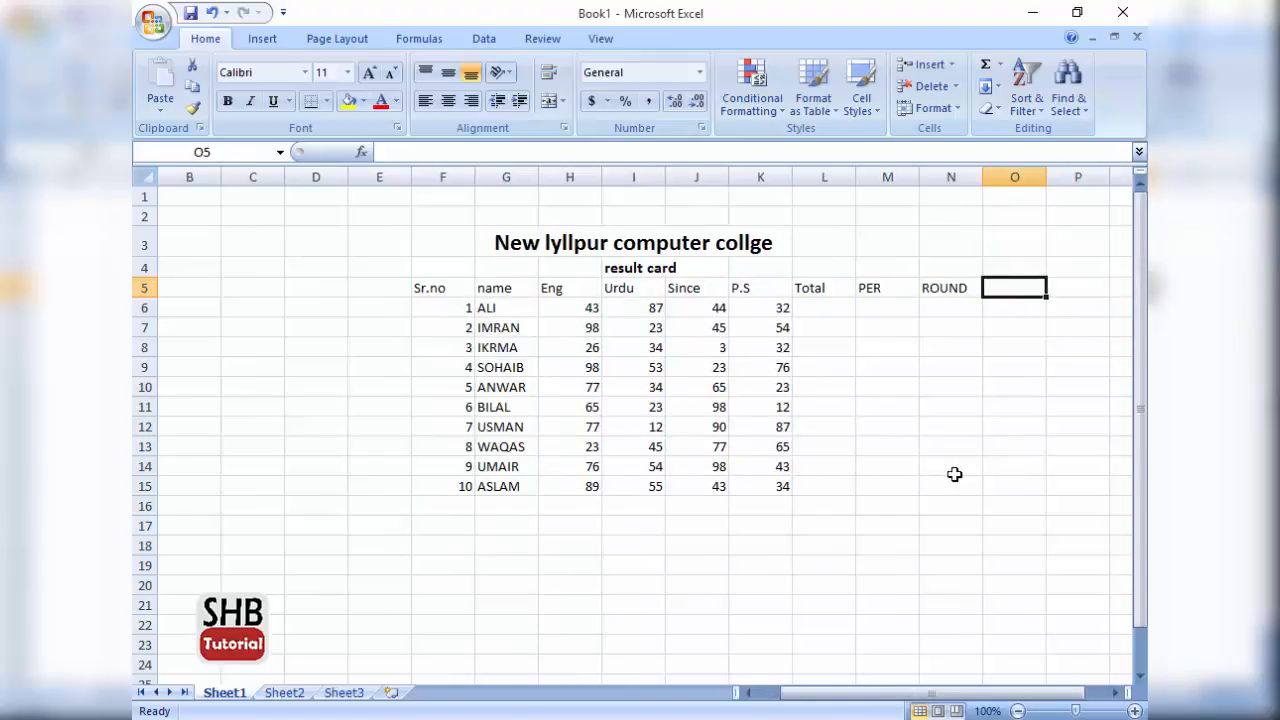
type("Condtiojn")
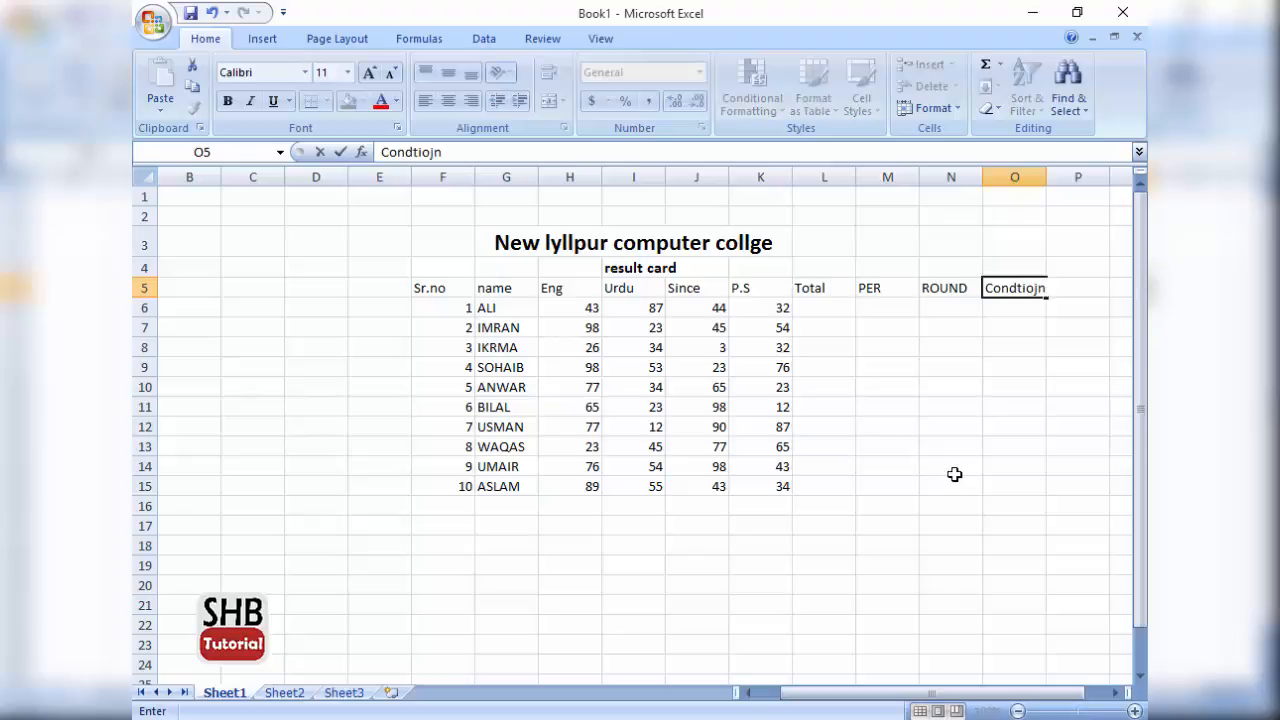
key("BackSpace")
key("BackSpace")
type("in")
key("Tab")
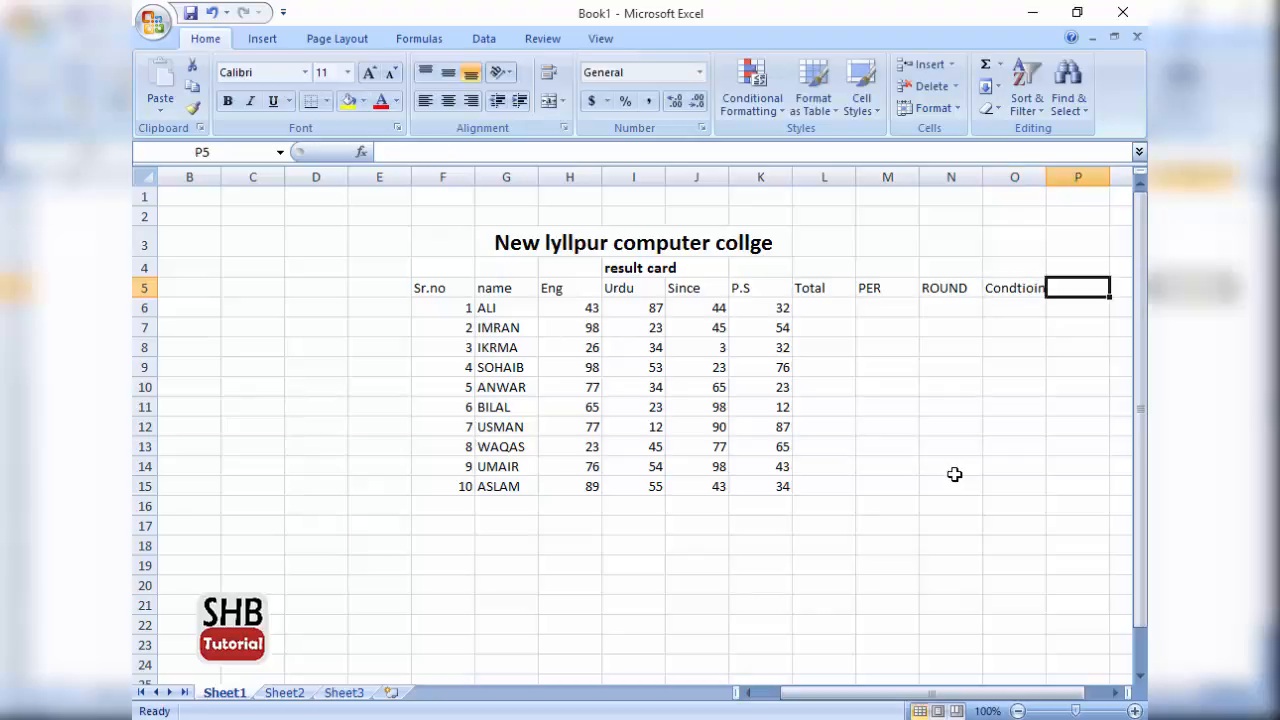
Add the headings "Grade" in cell P5 and "Supply" in cell Q5 to finish the heading row.
type("Gra")
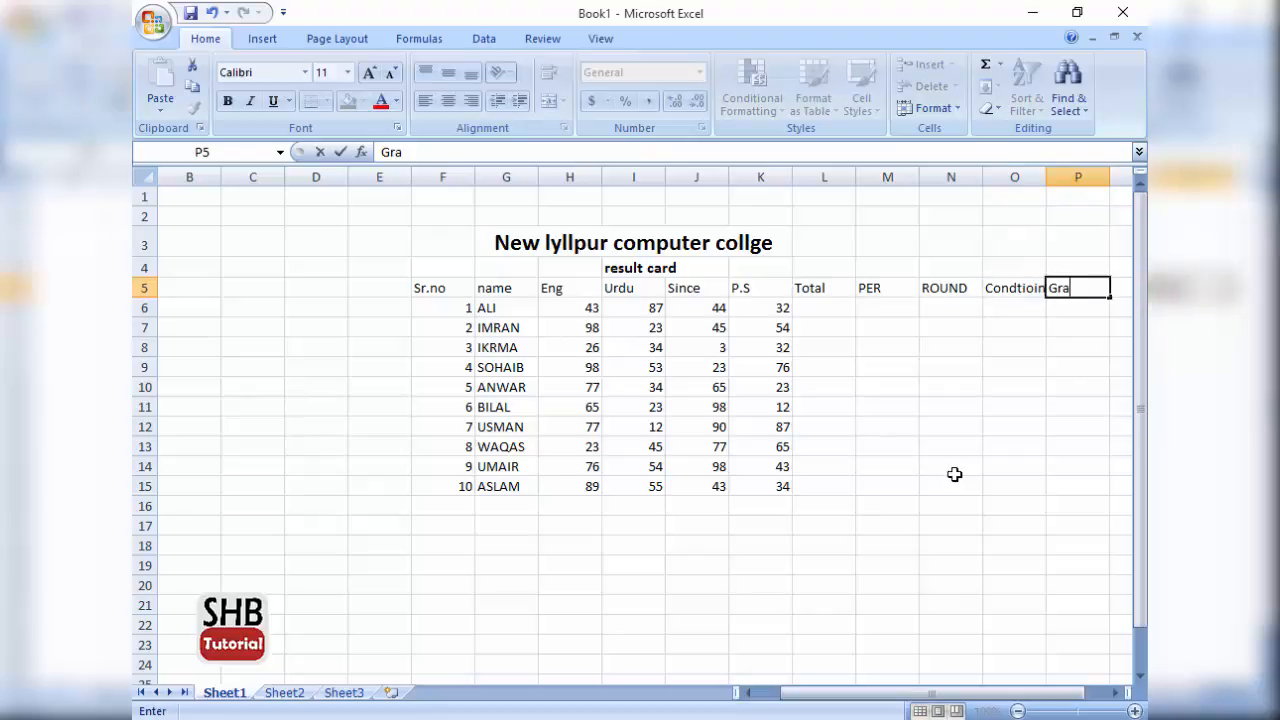
type("de")
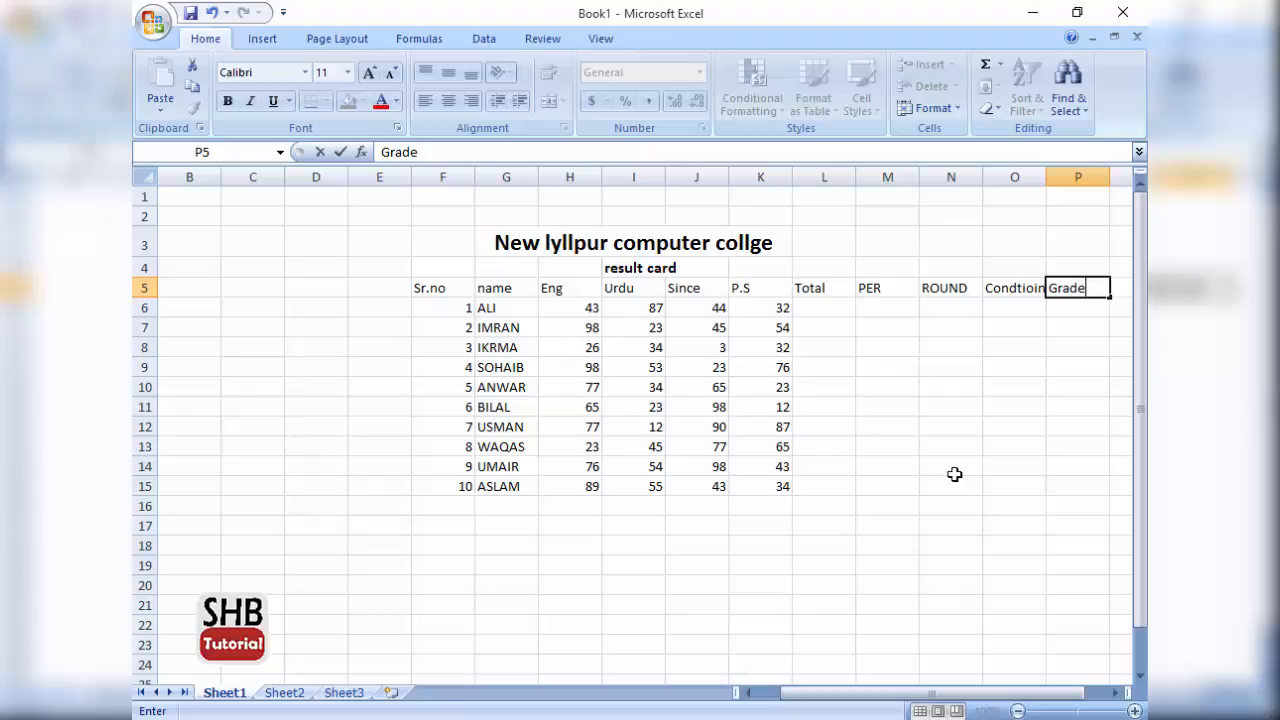
key("Tab")
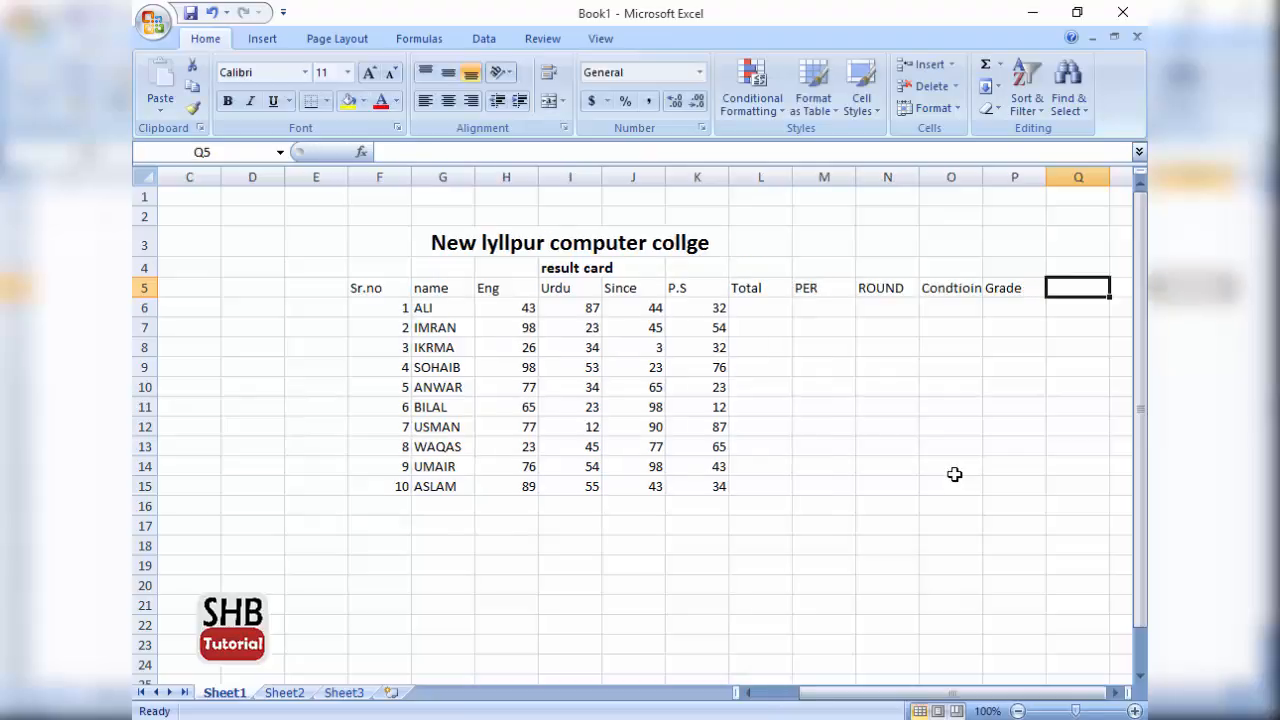
type("Supp")
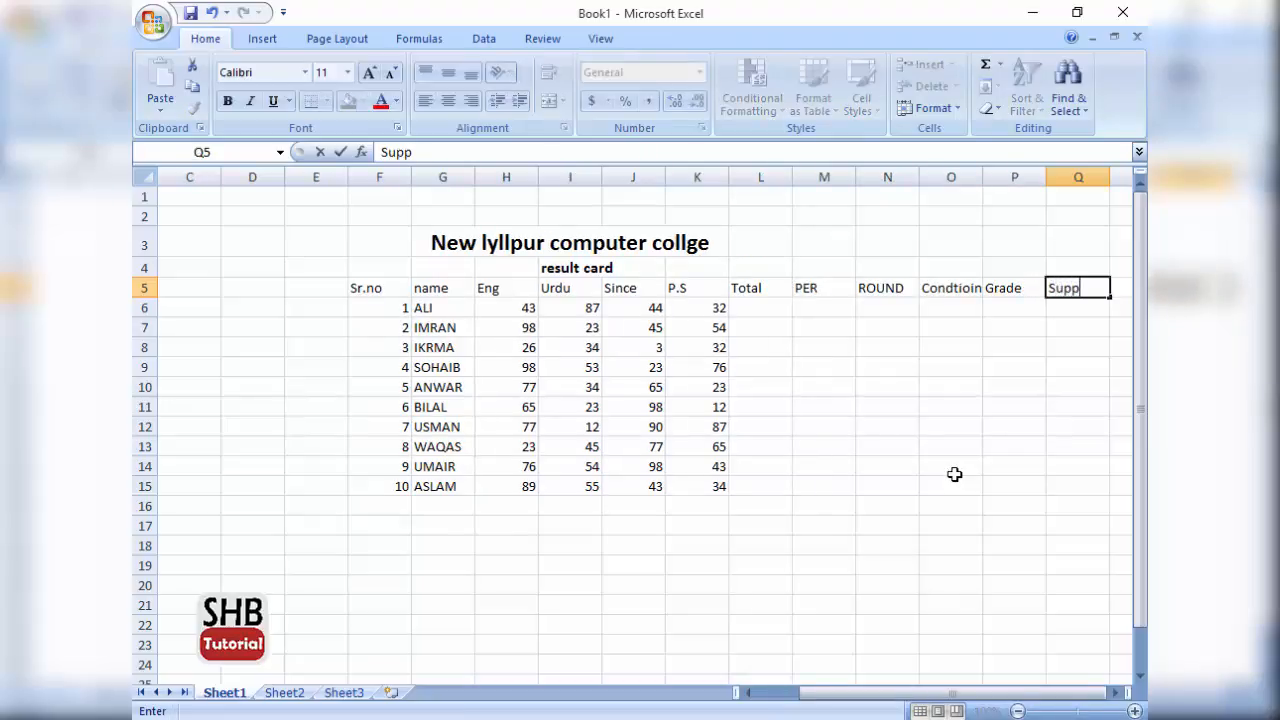
type("ly")
key("Return")
left_click(1070, 650)
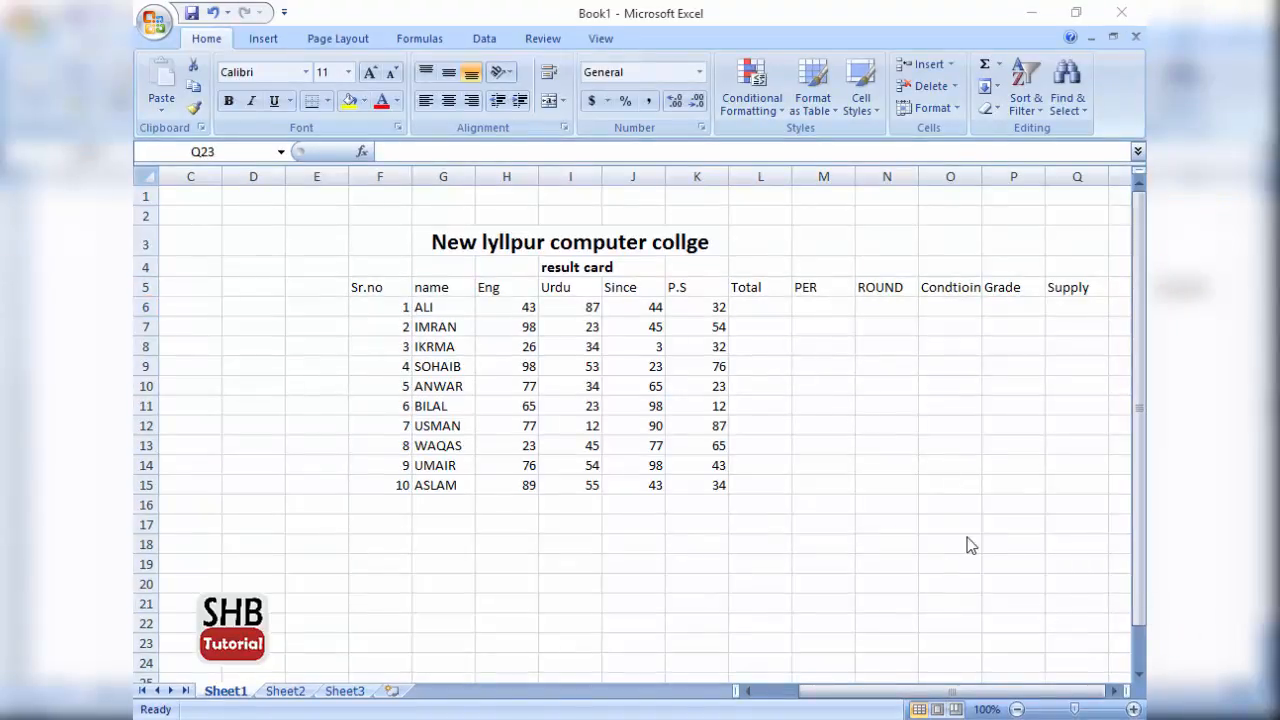
Calculate the first student's total in cell L6 by summing the four subject marks with =SUM(H6:K6).
left_click(763, 310)
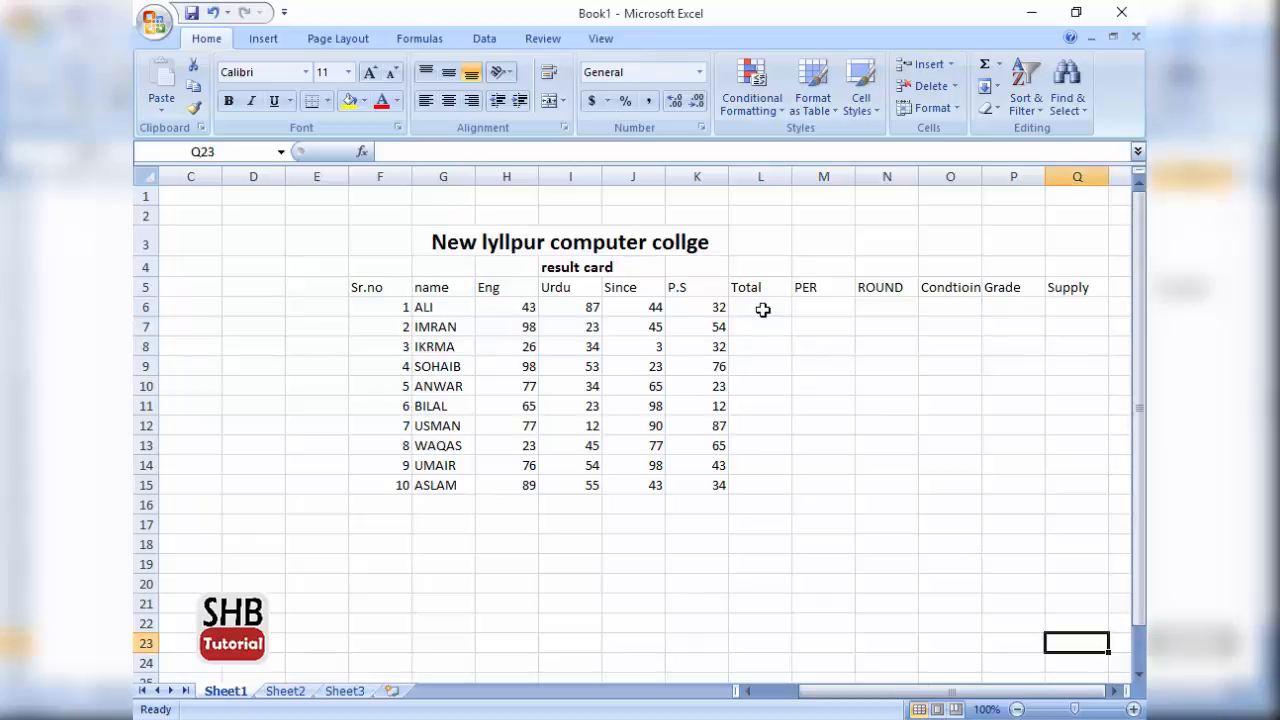
left_click(763, 310)
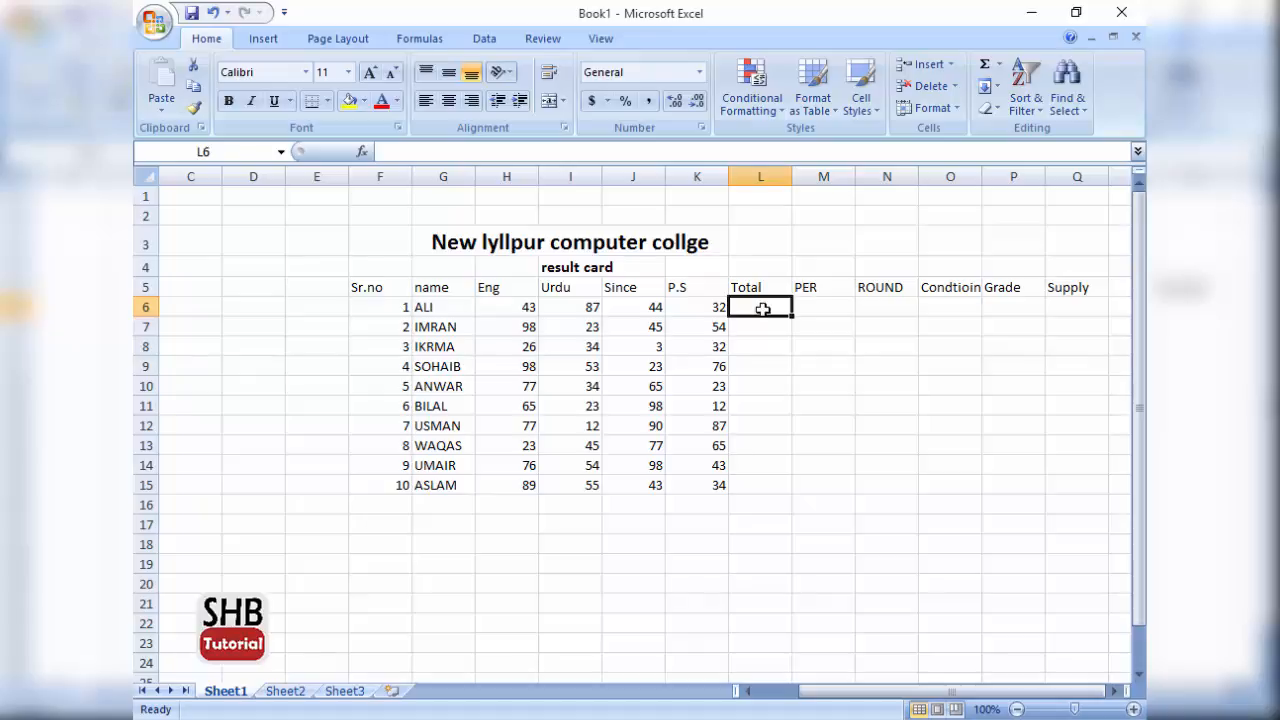
type("=")
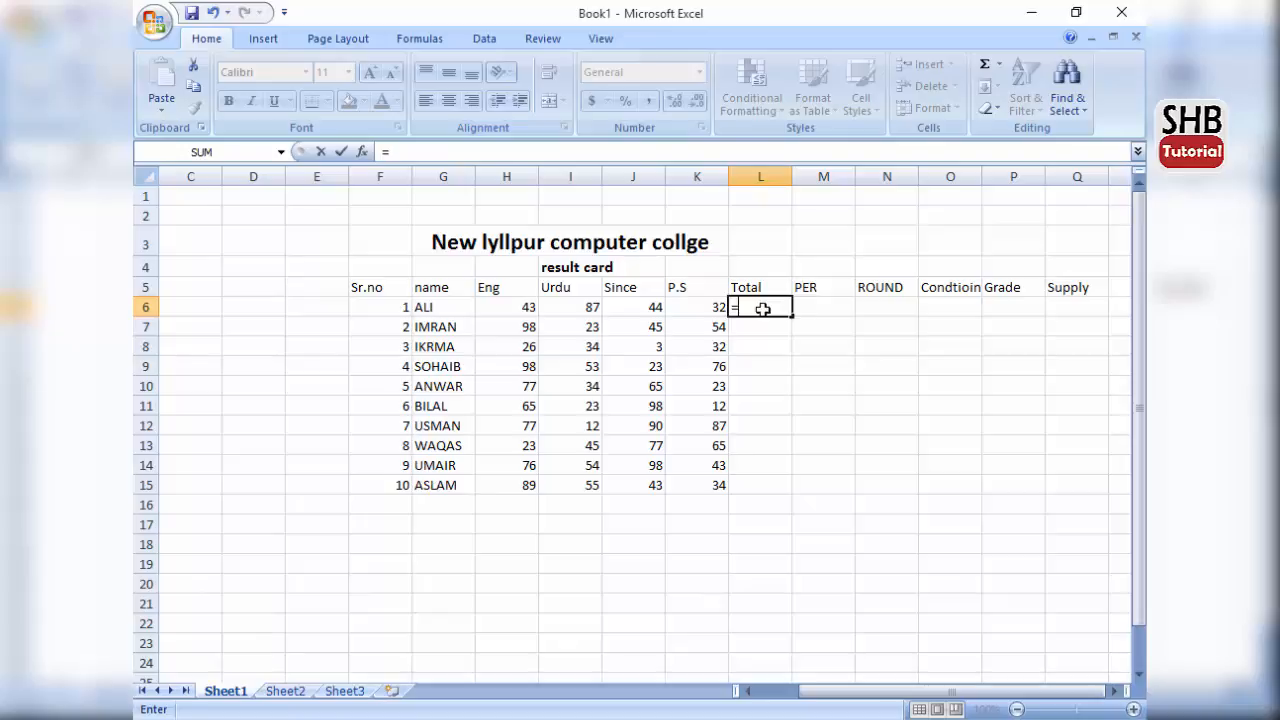
type("sum")
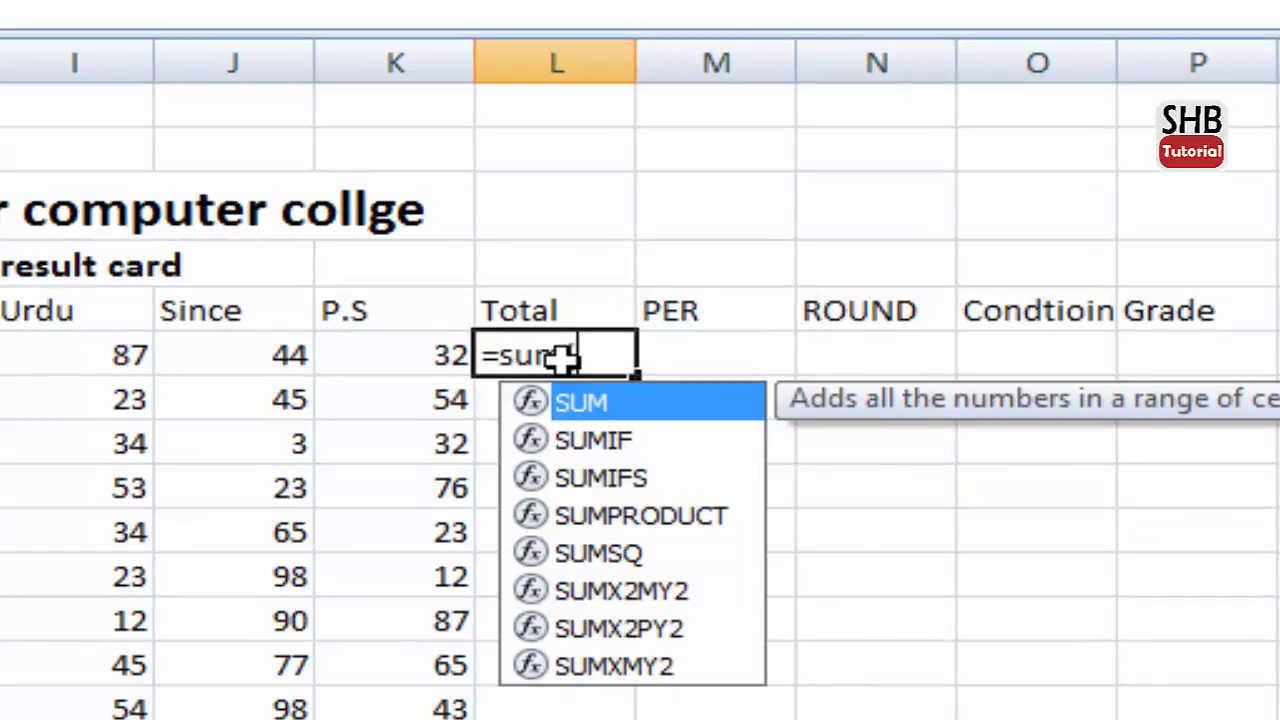
type("(")
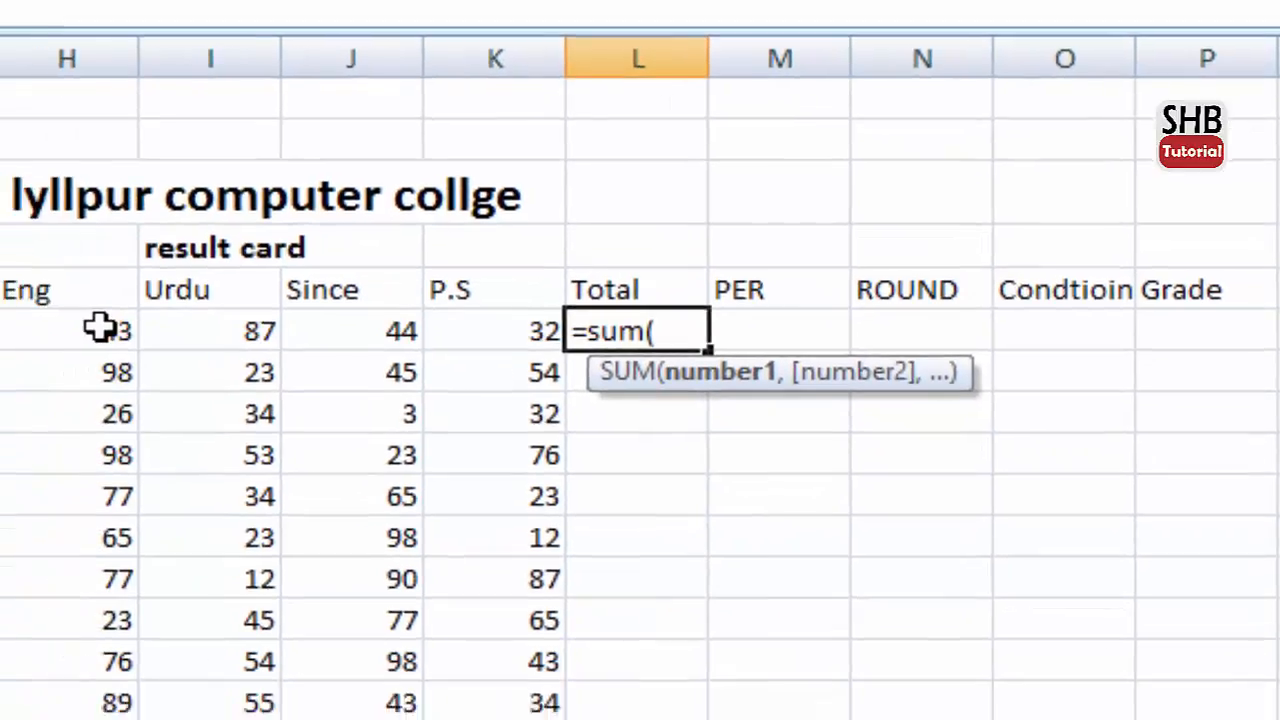
left_click(100, 329)
left_click_drag(290, 298, 663, 292)
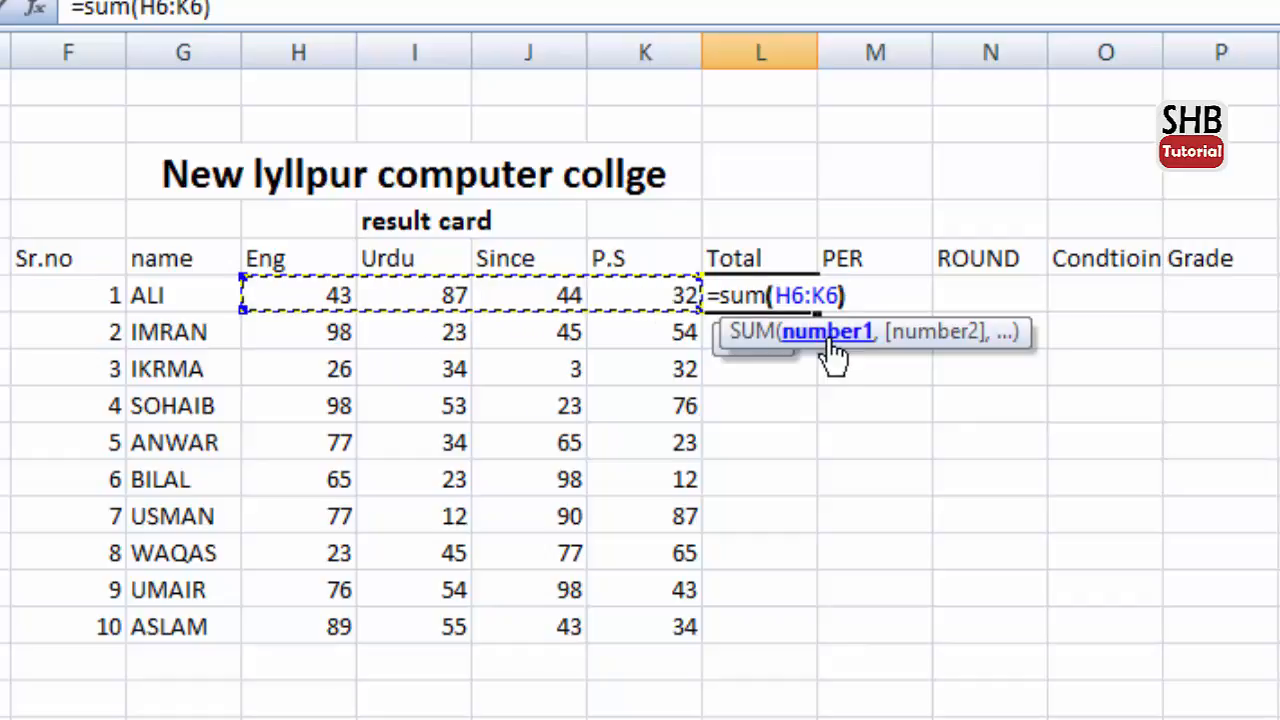
type(")")
key("Return")
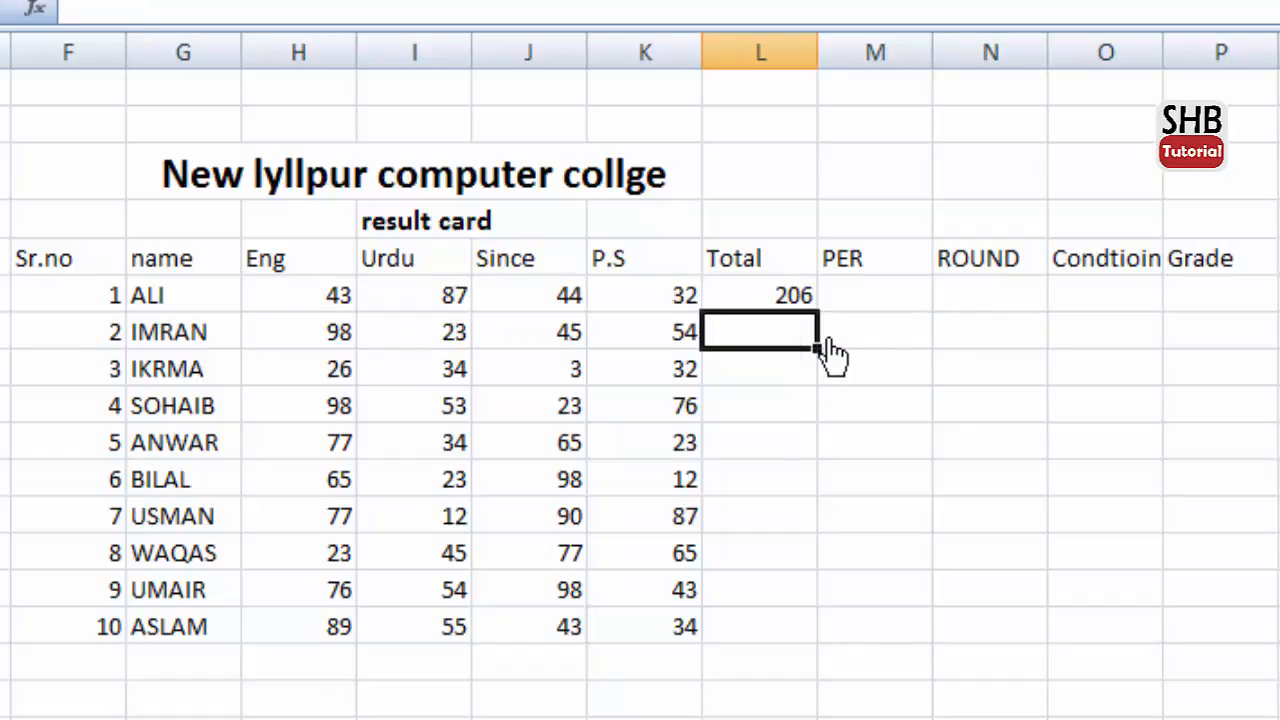
Fill the total formula from L6 down to L15 for all students, and inspect the range used in L6.
left_click(806, 296)
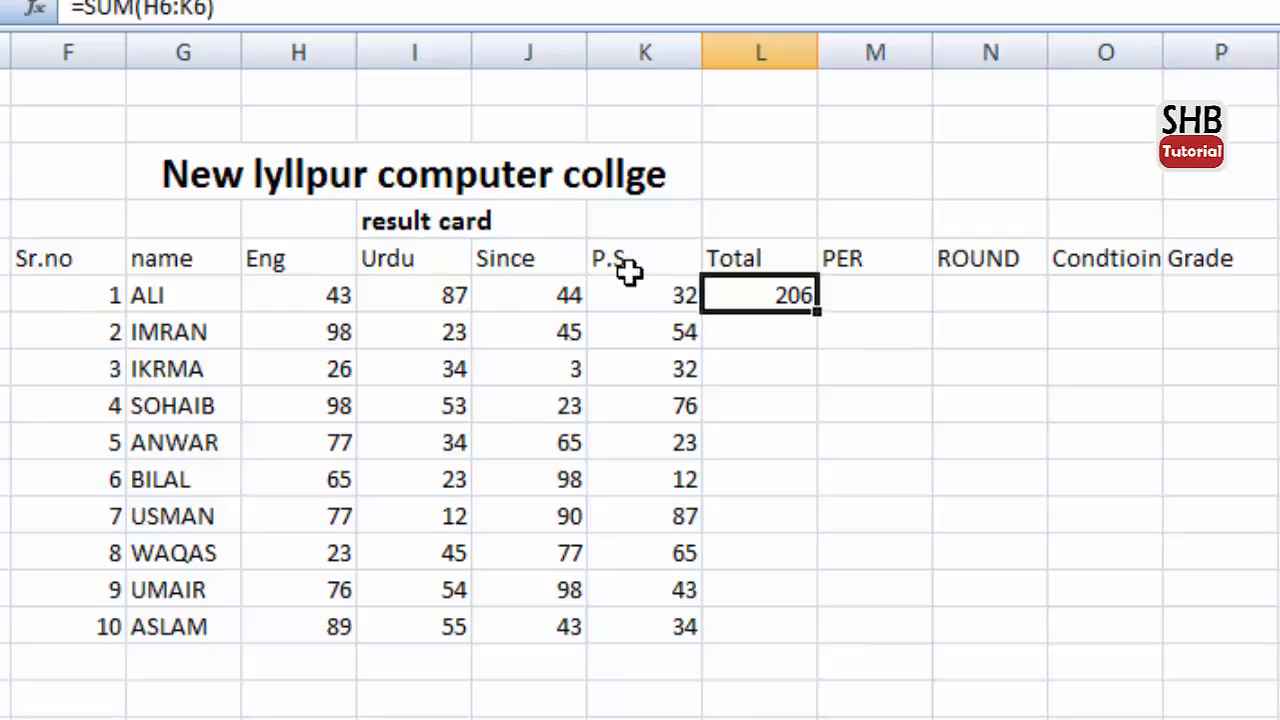
double_click(818, 314)
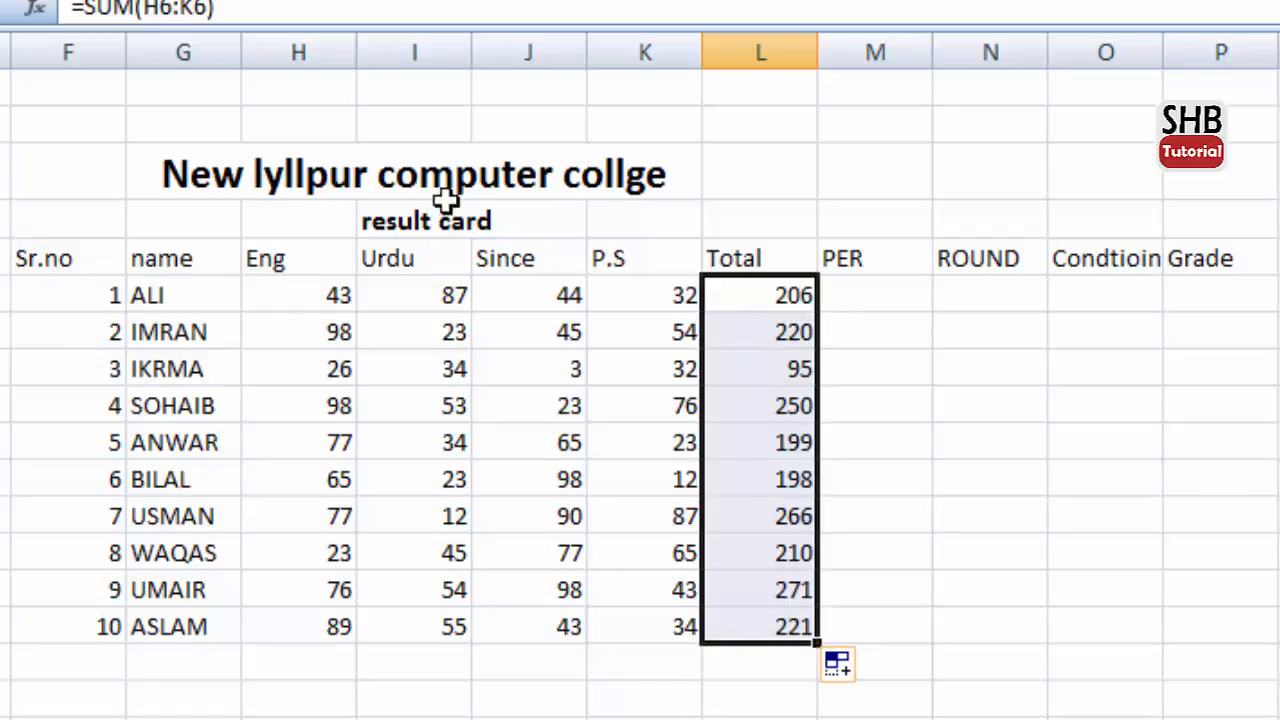
left_click_drag(909, 356, 885, 375)
left_click(889, 420)
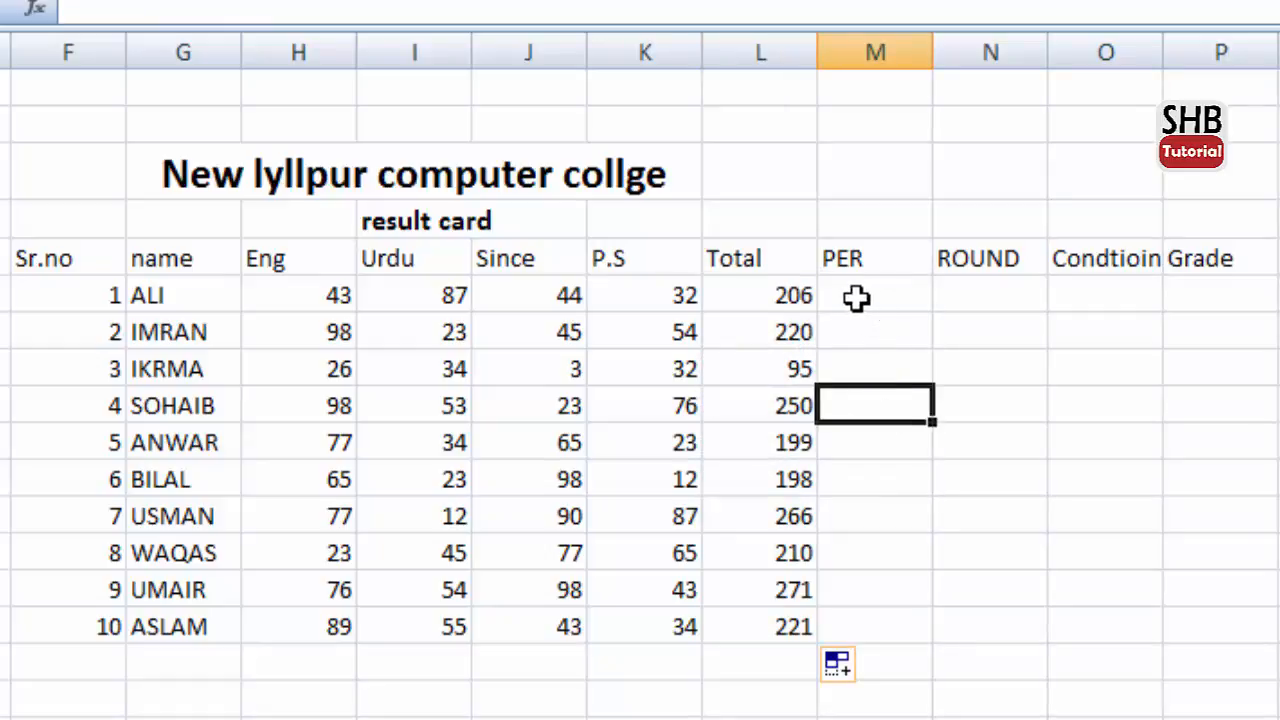
double_click(776, 294)
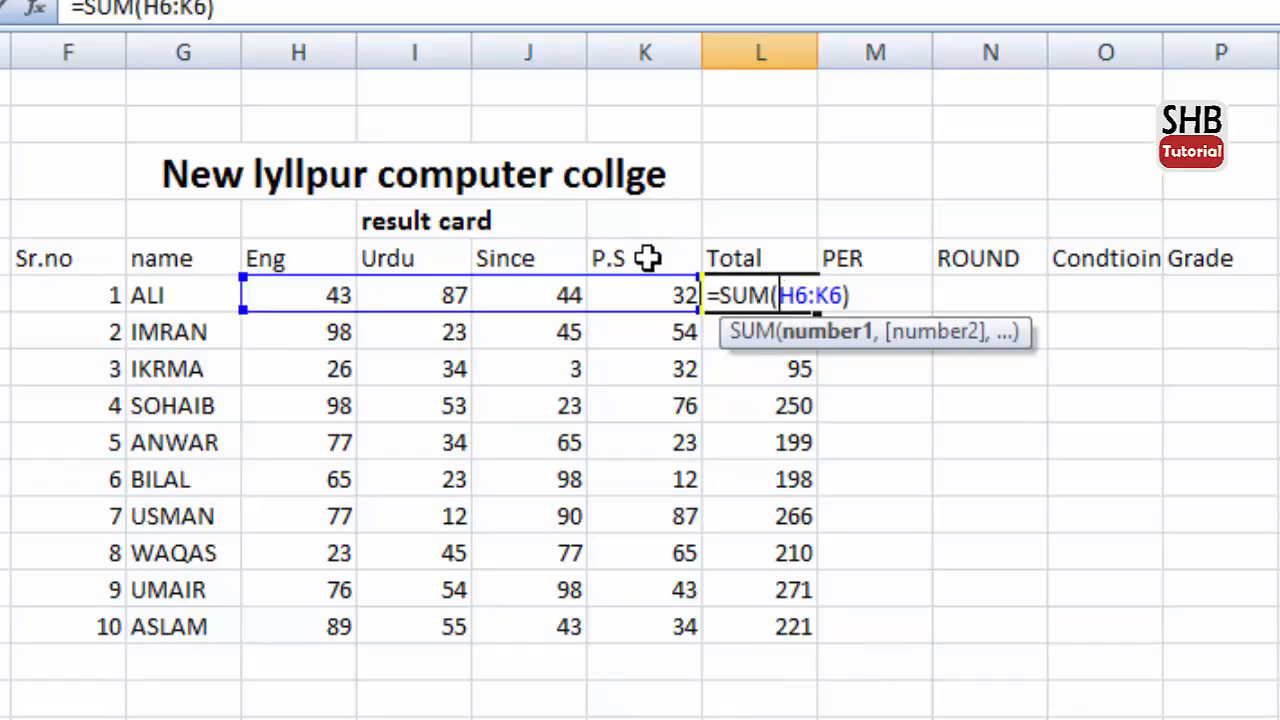
key("Return")
Calculate the first student's percentage in cell M6 with the formula =L6/400*100.
left_click(863, 290)
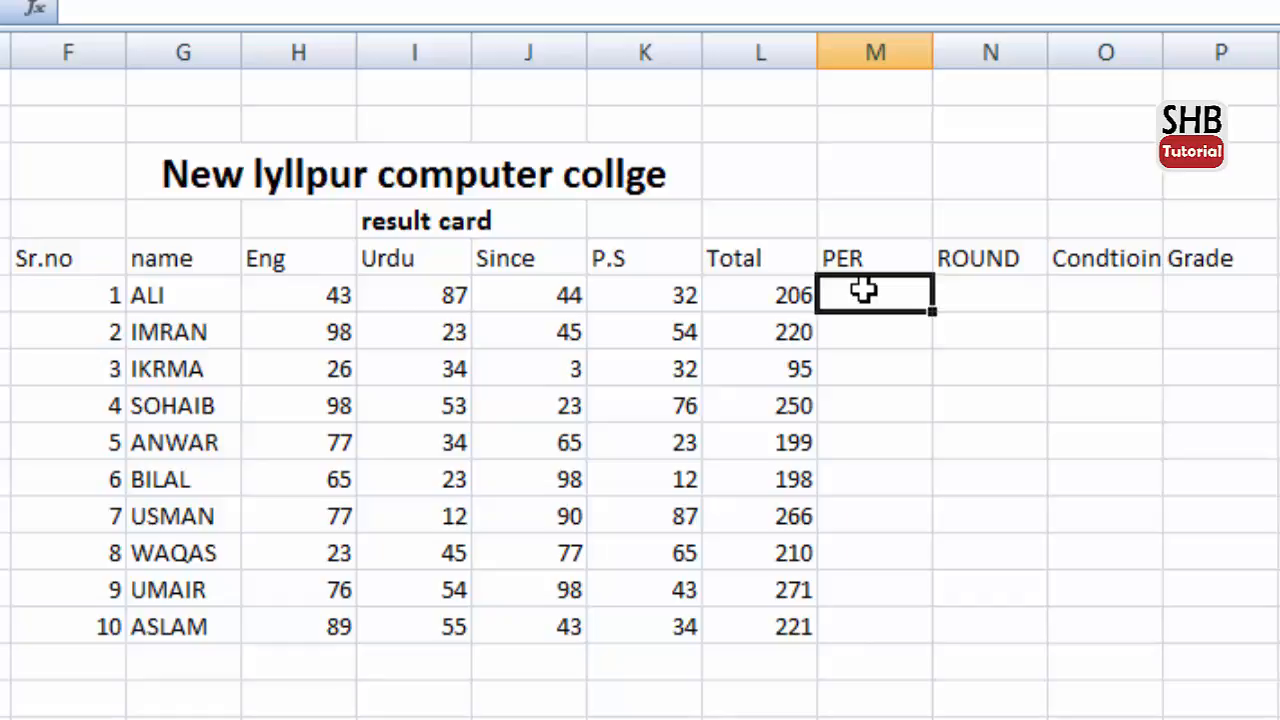
type("=")
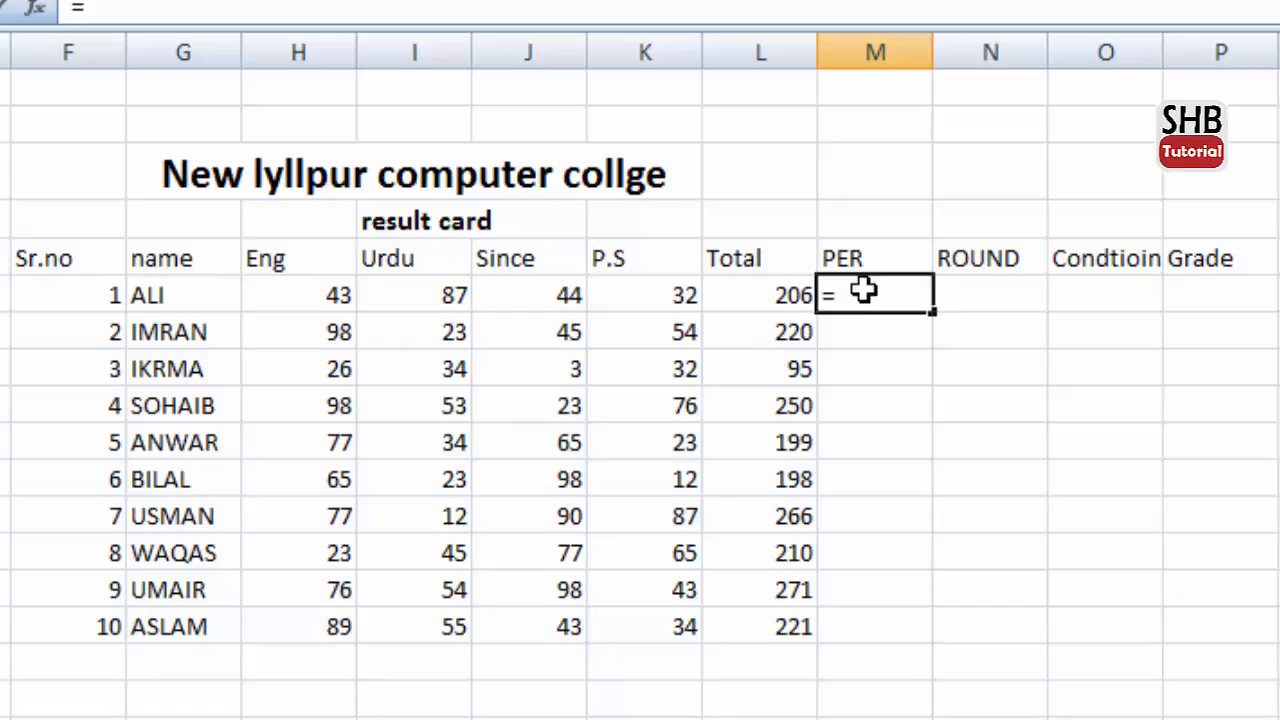
left_click(766, 295)
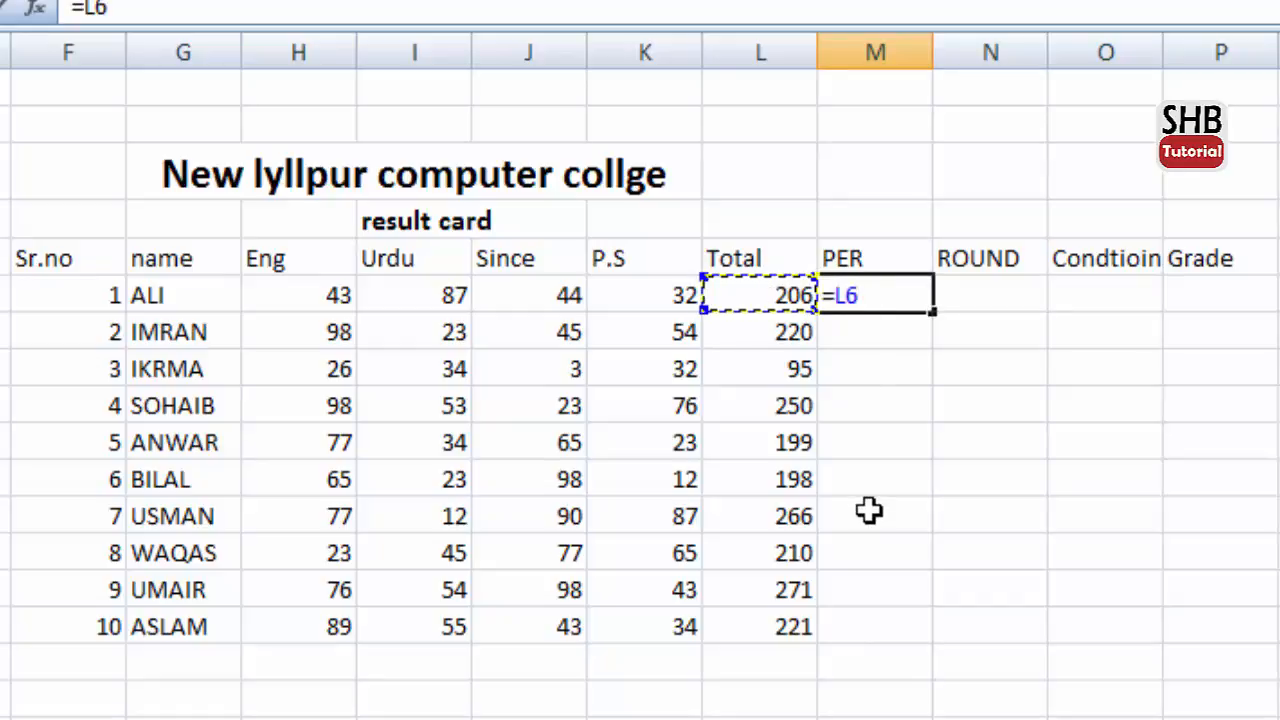
type("?")
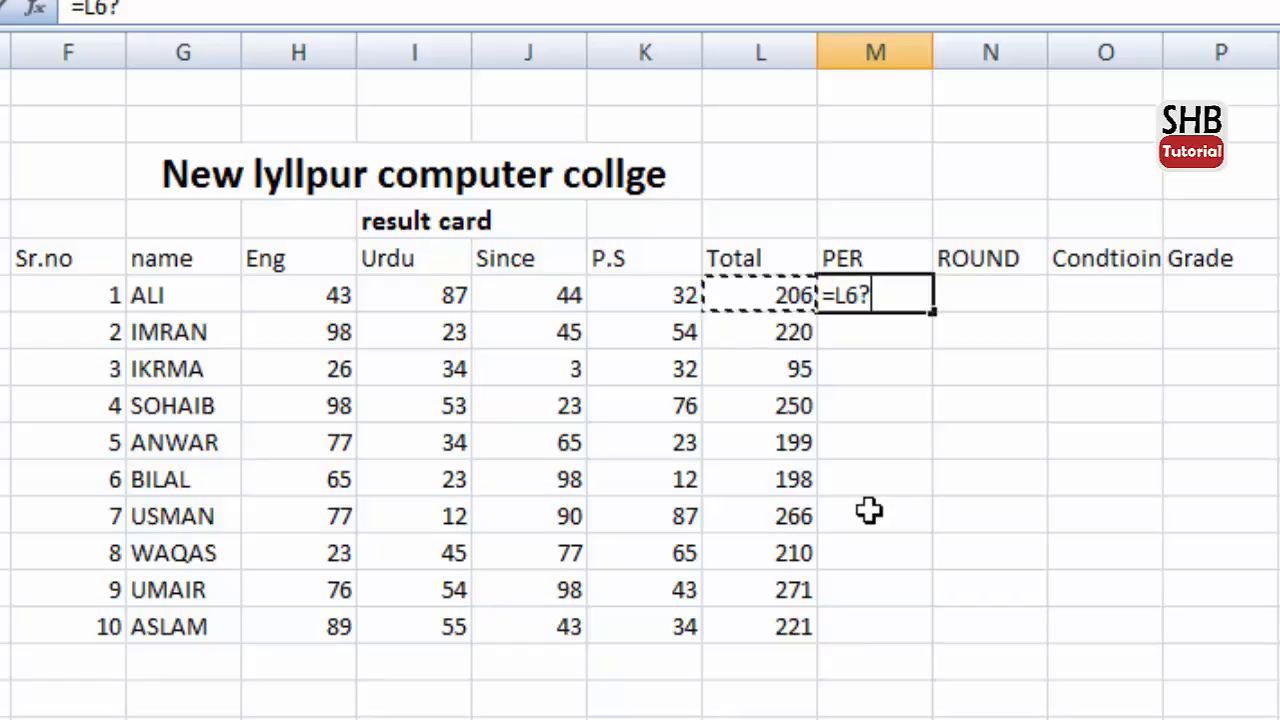
key("BackSpace")
type("/")
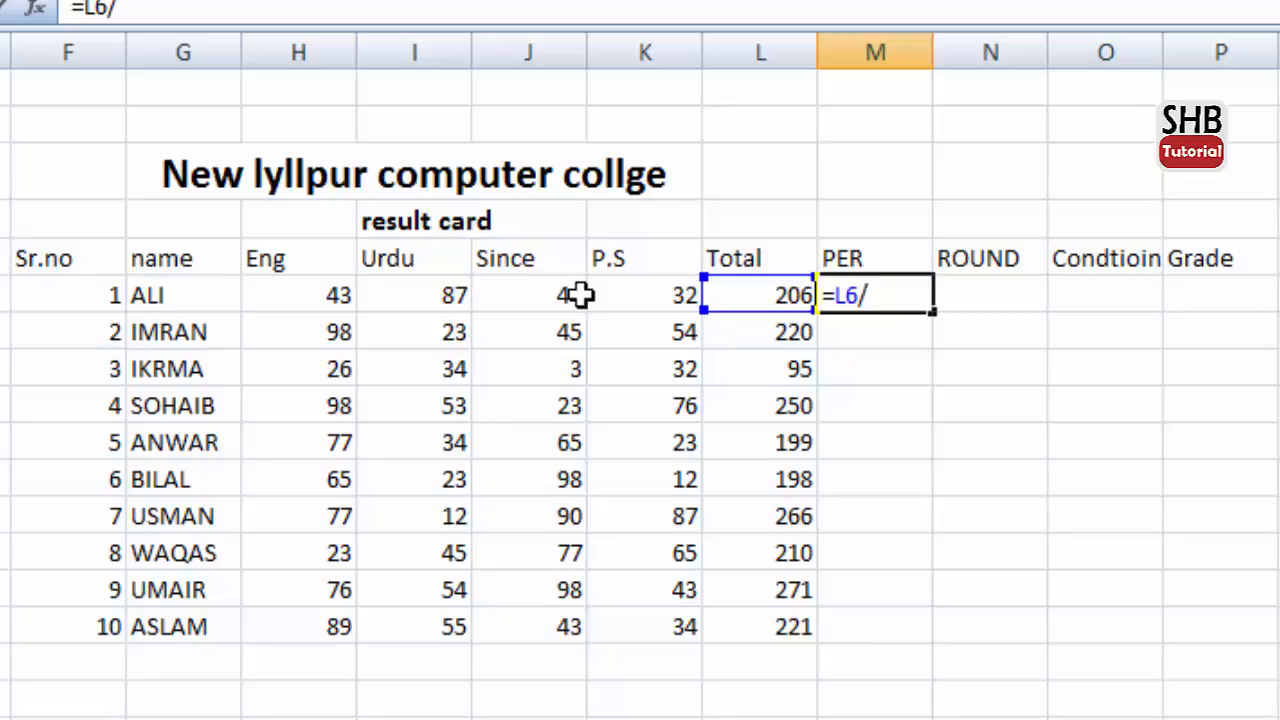
type("400")
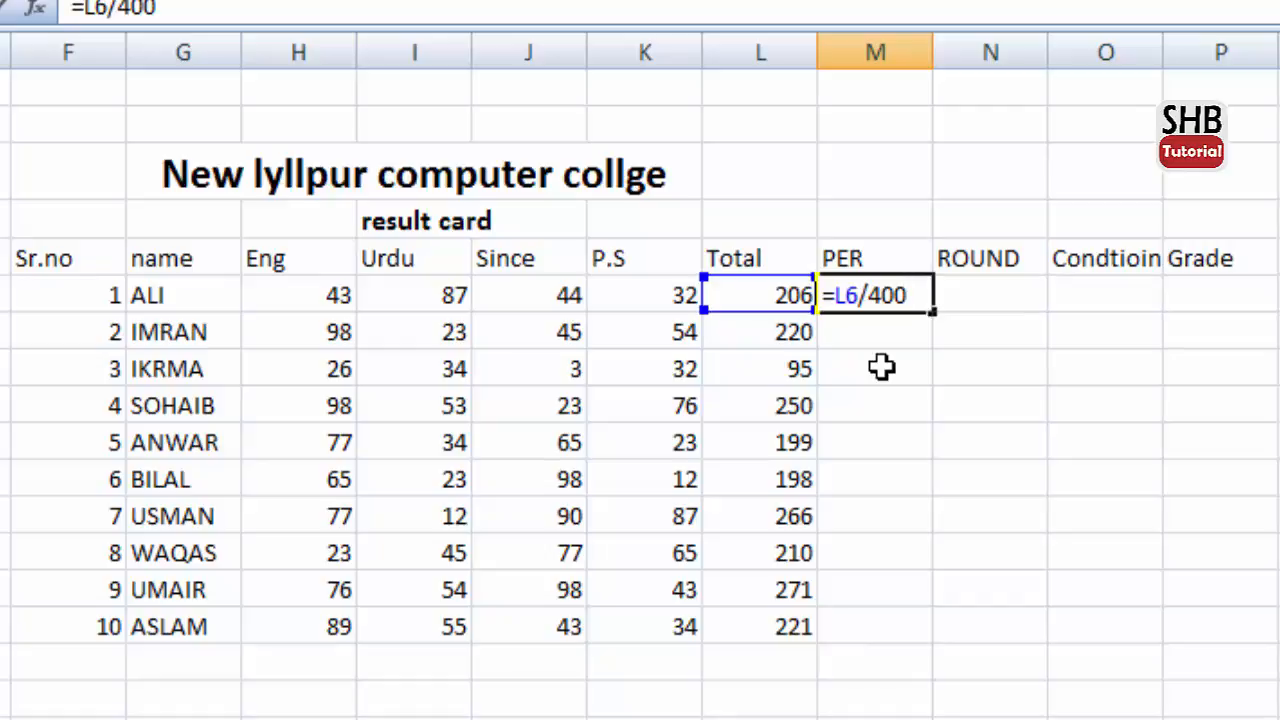
type("*100")
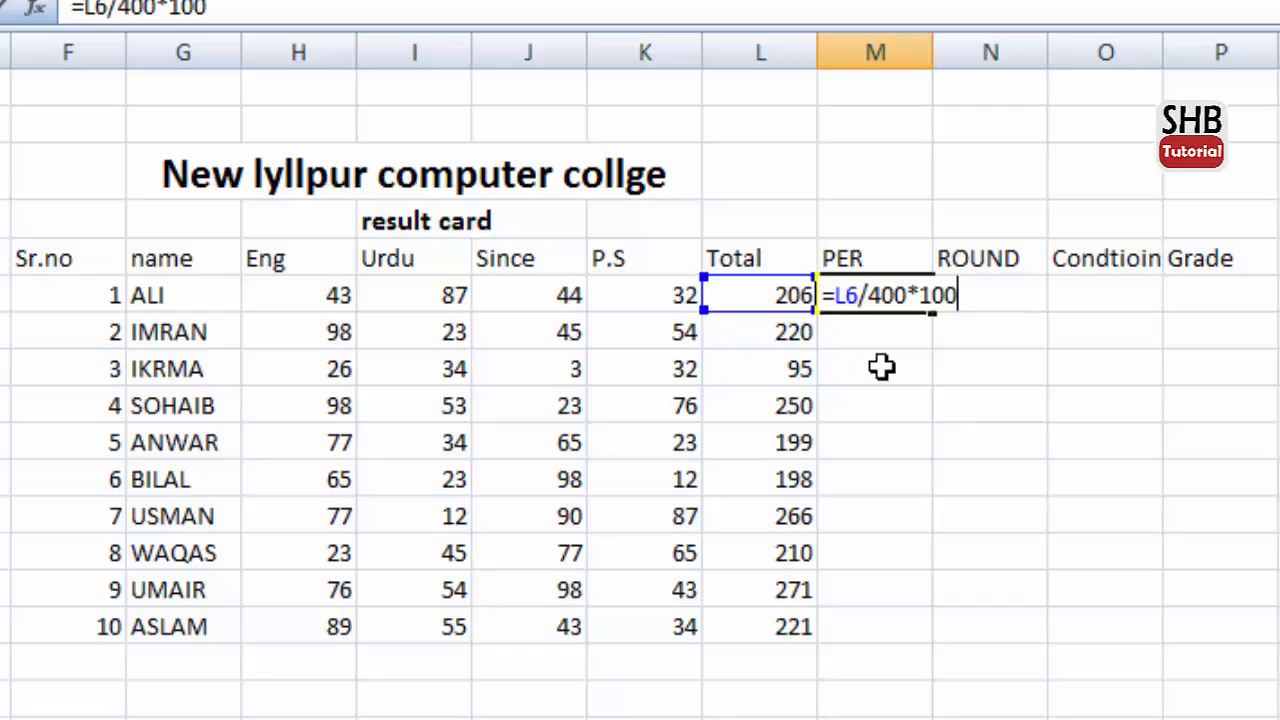
key("Return")
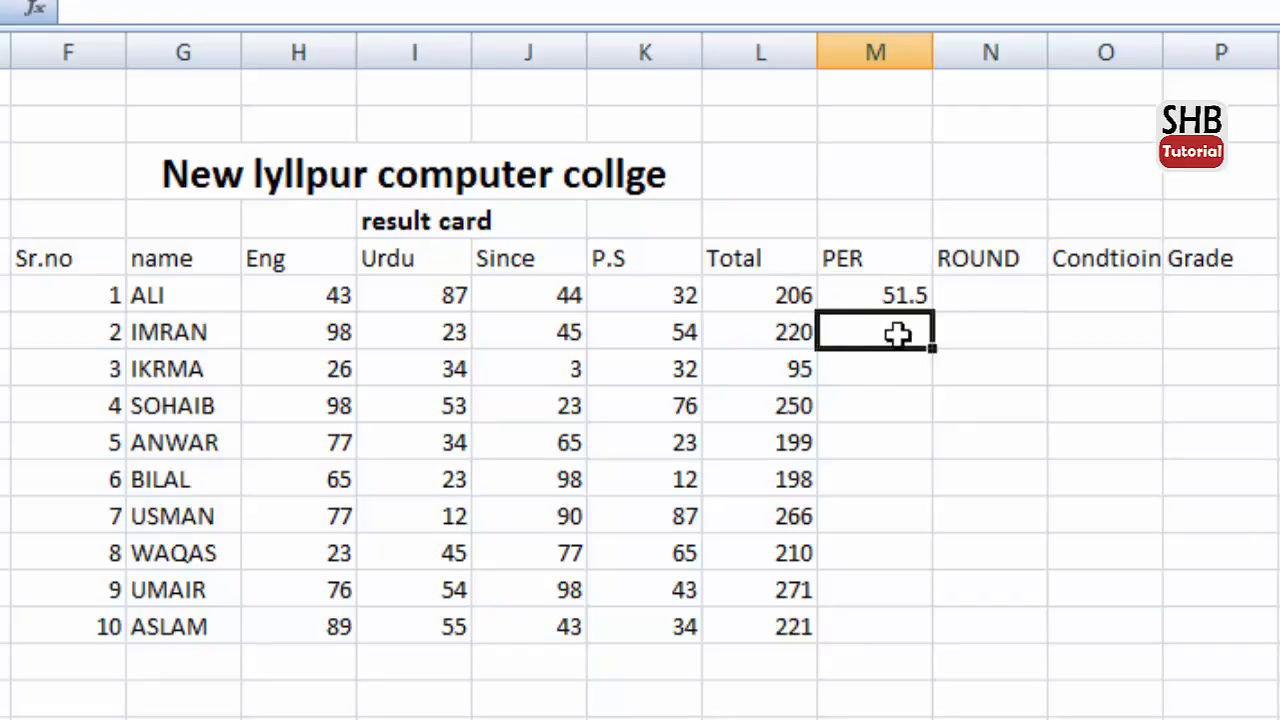
Fill the percentage formula from M6 down to M15 for all the students.
left_click(915, 285)
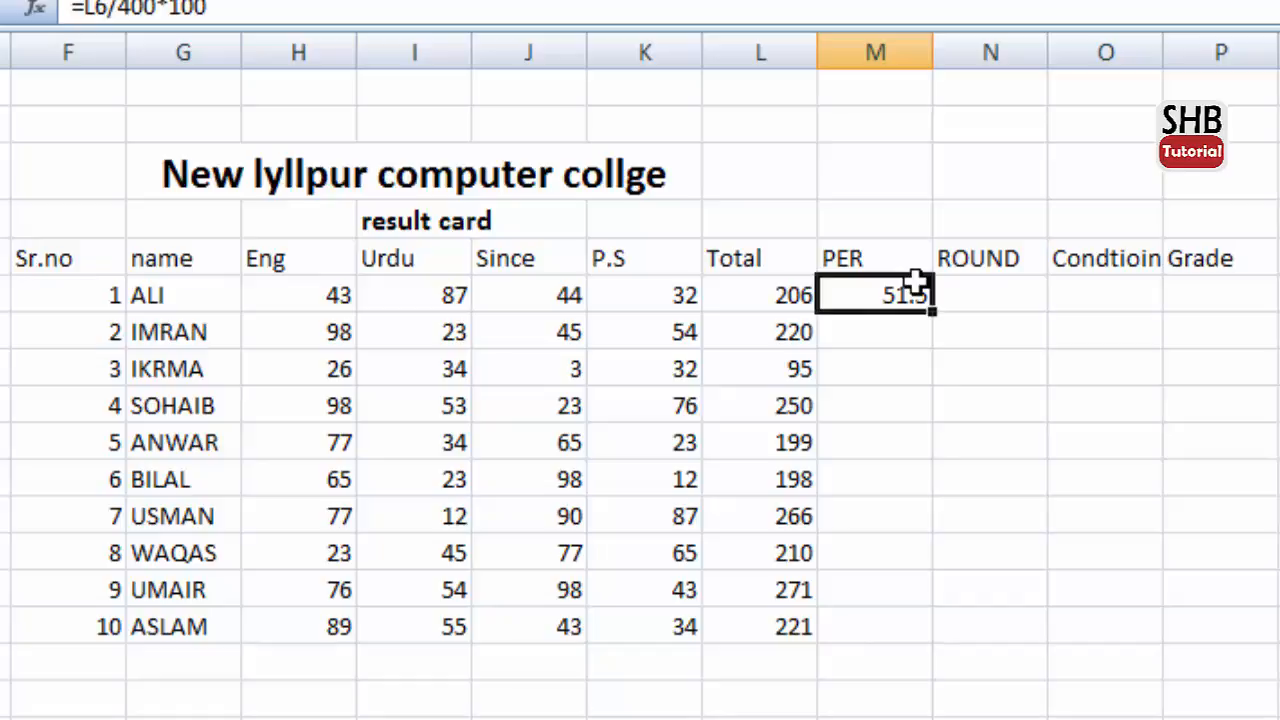
double_click(932, 311)
key("Down")
key("Right")
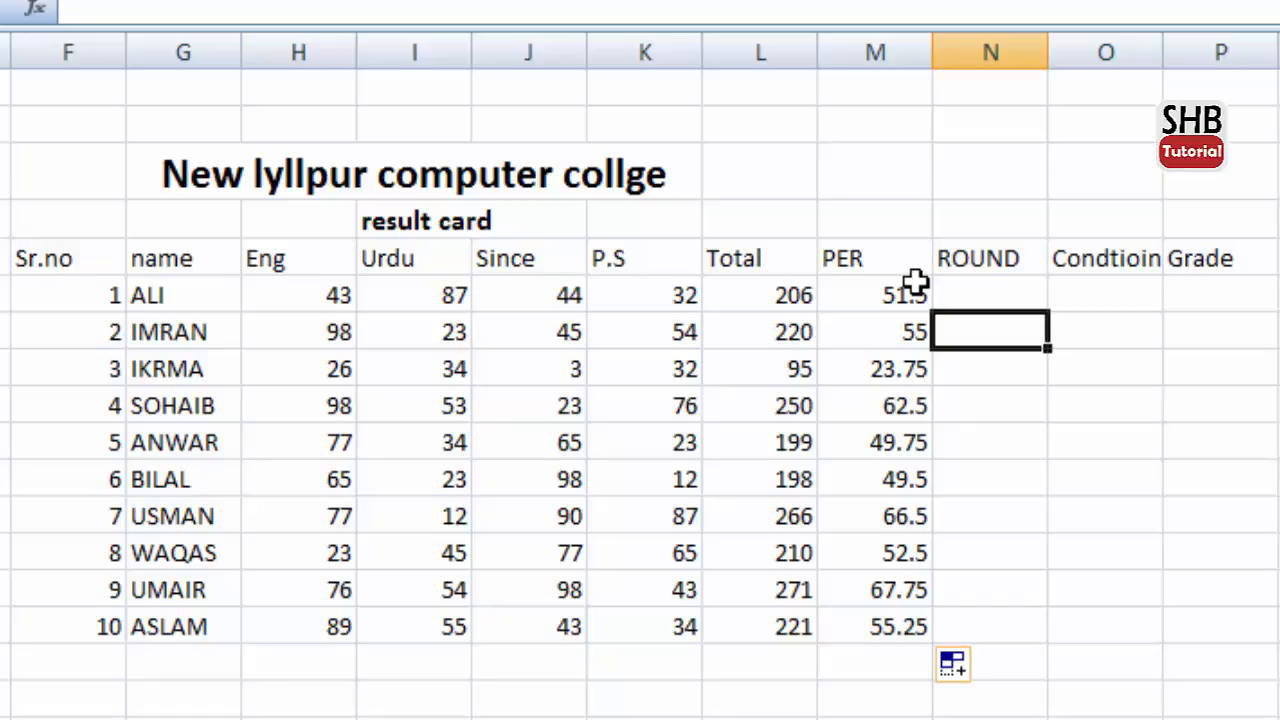
key("Down")
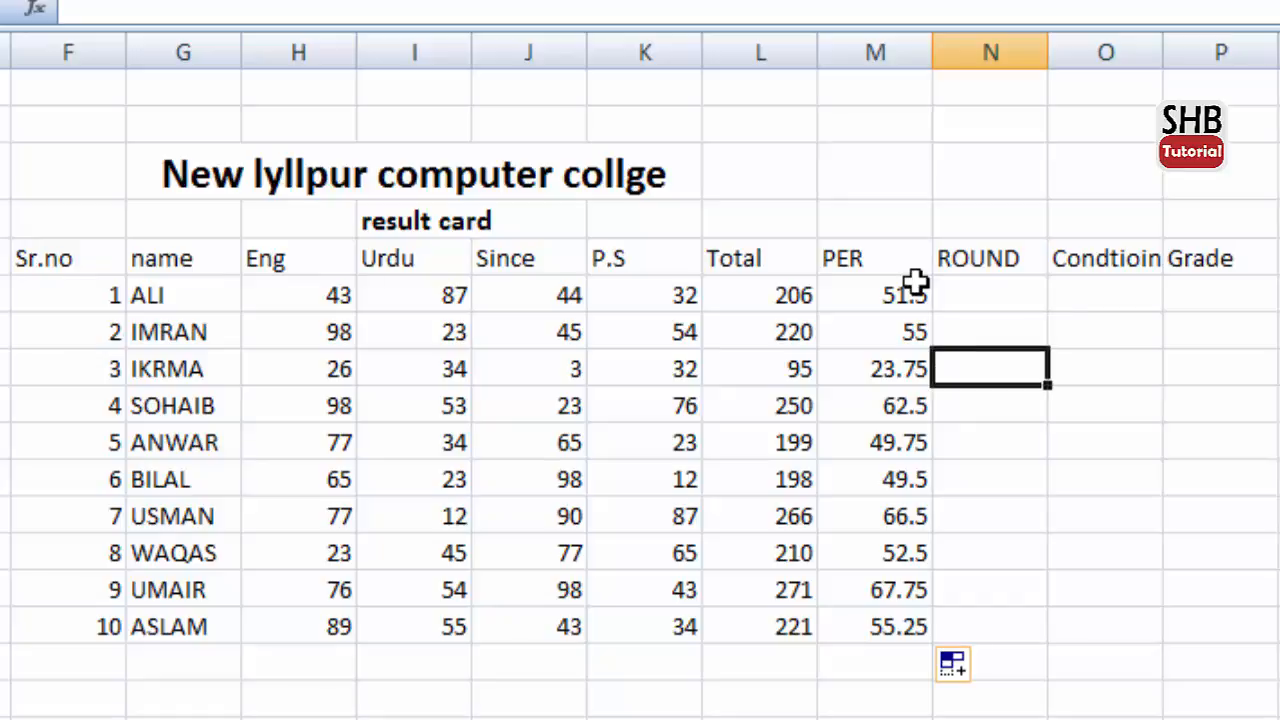
key("Up")
key("Up")
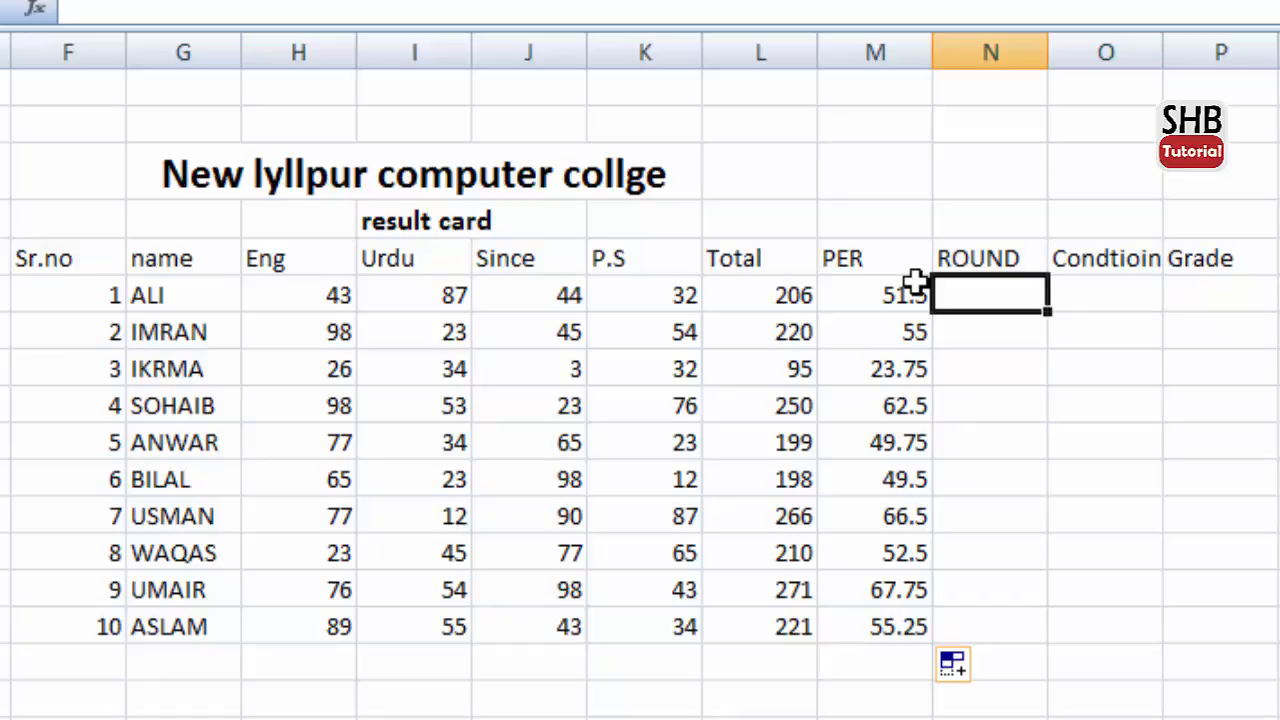
Enter the formula =ROUND(L6/400*100,0) in cell N6 to round the first student's percentage to a whole number.
left_click(915, 285)
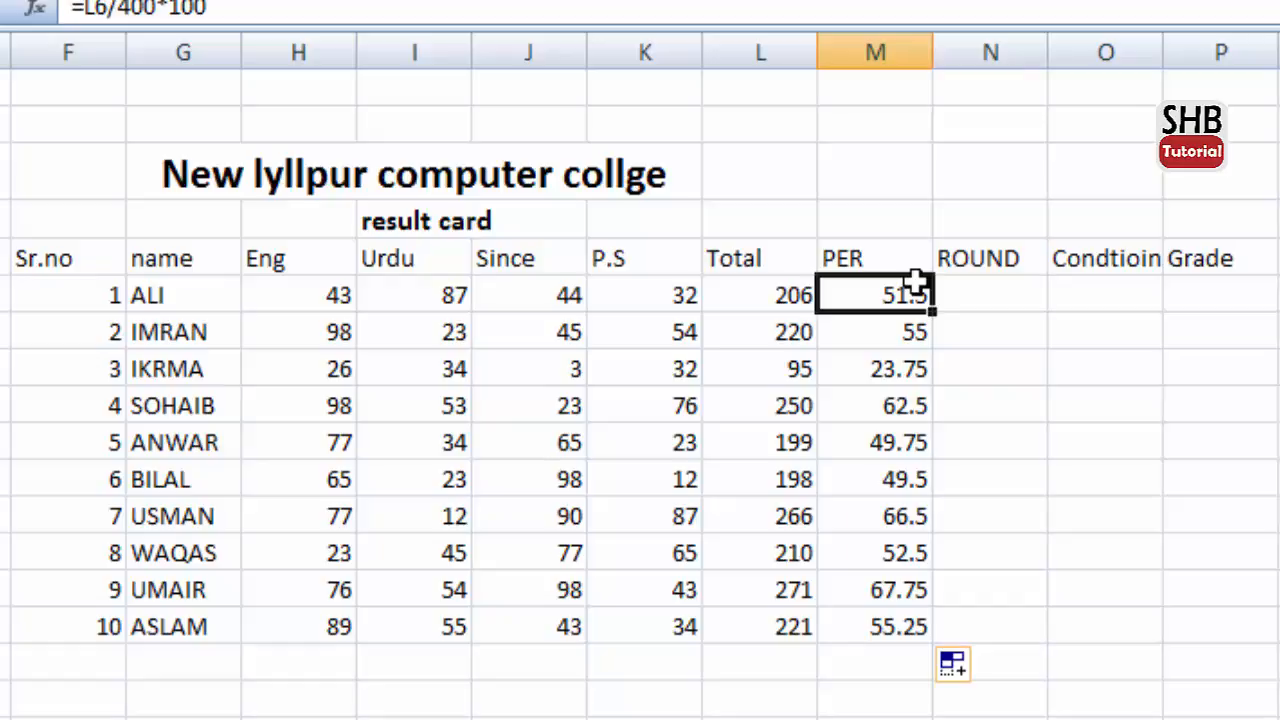
key("Right")
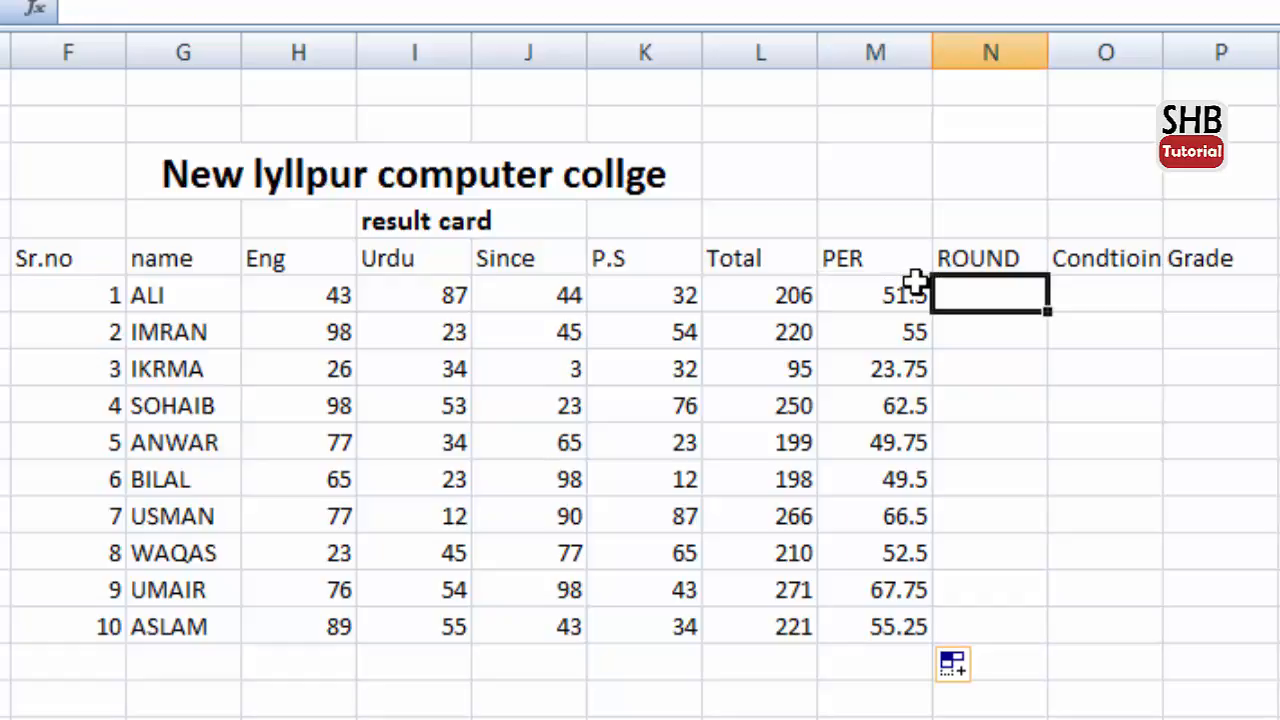
type("=")
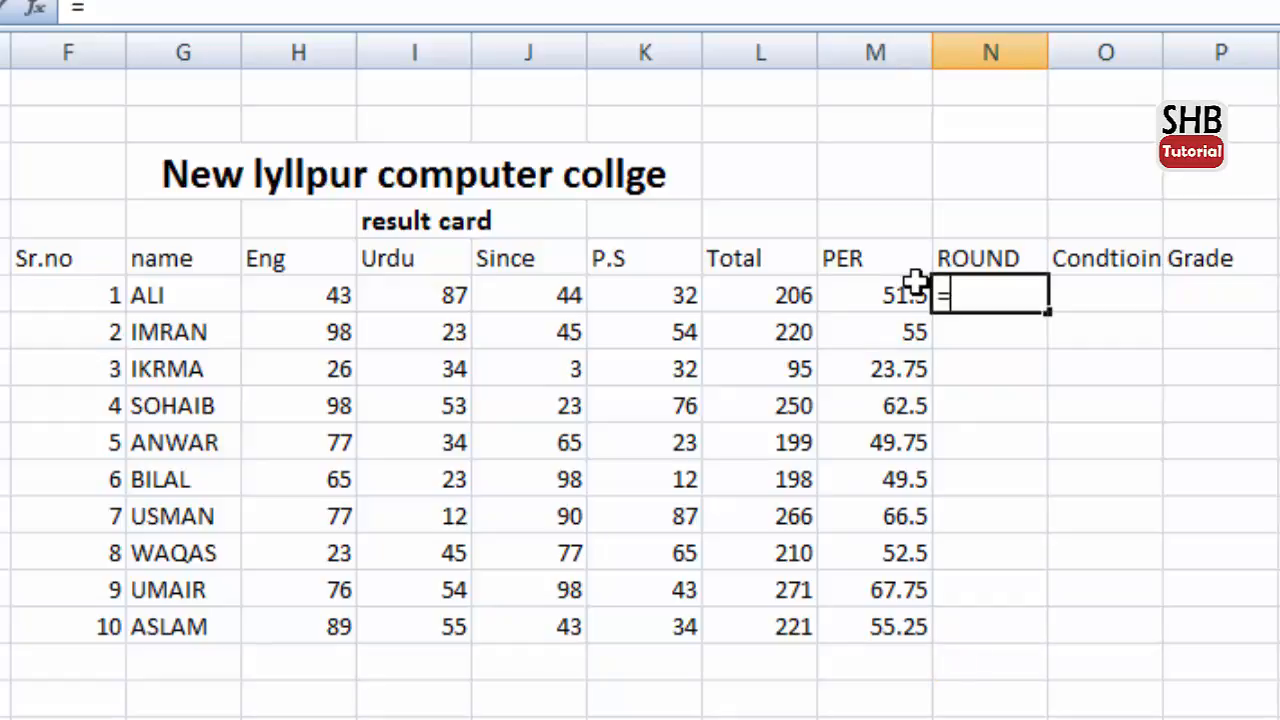
type("round")
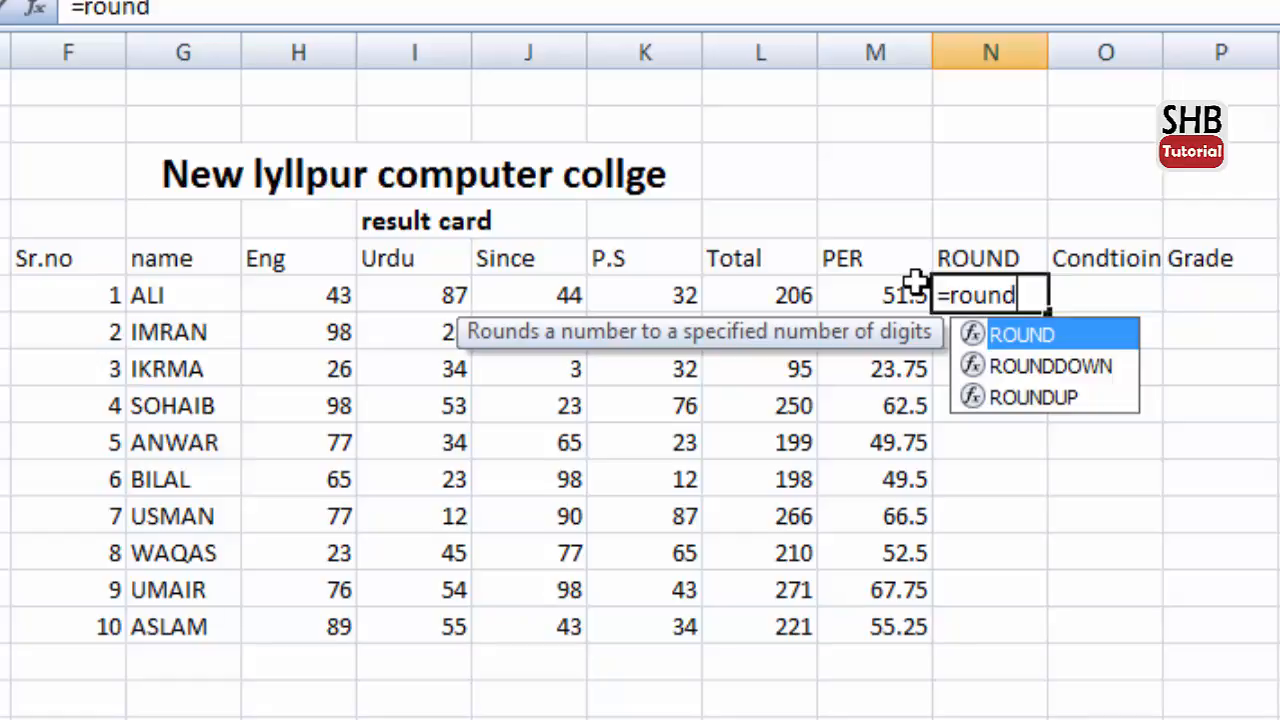
type("(")
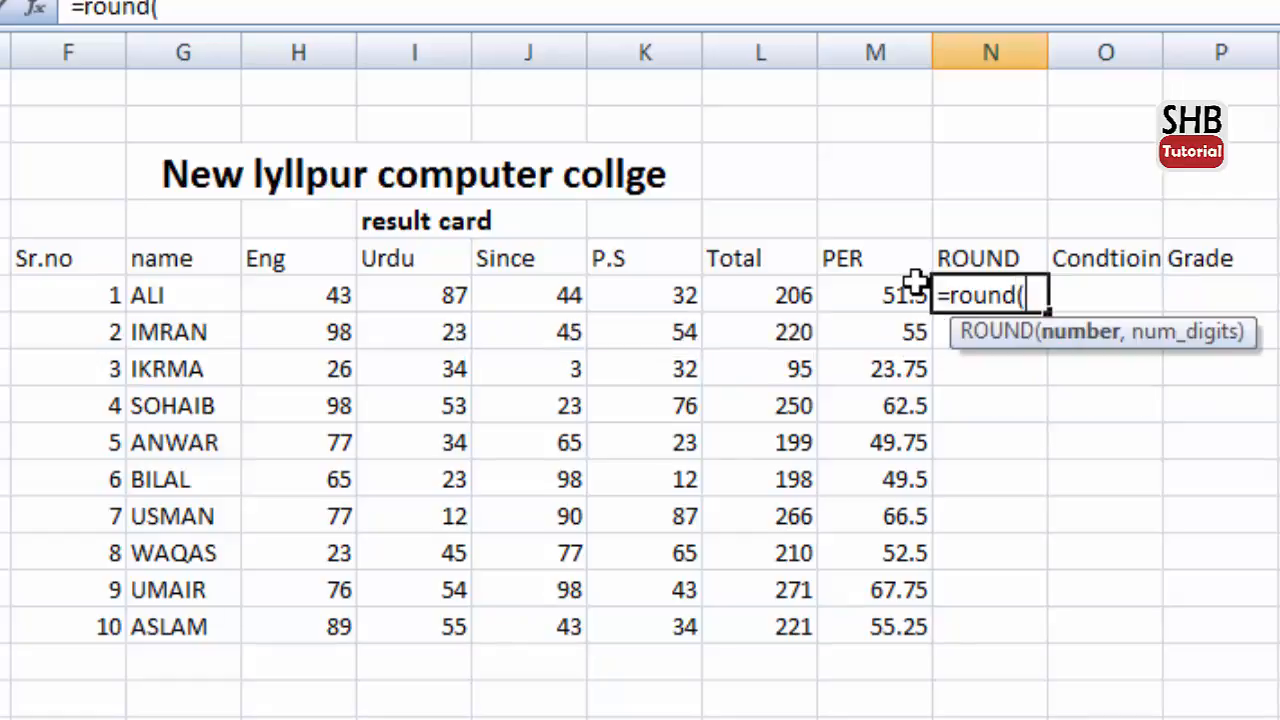
key("Left")
key("Left")
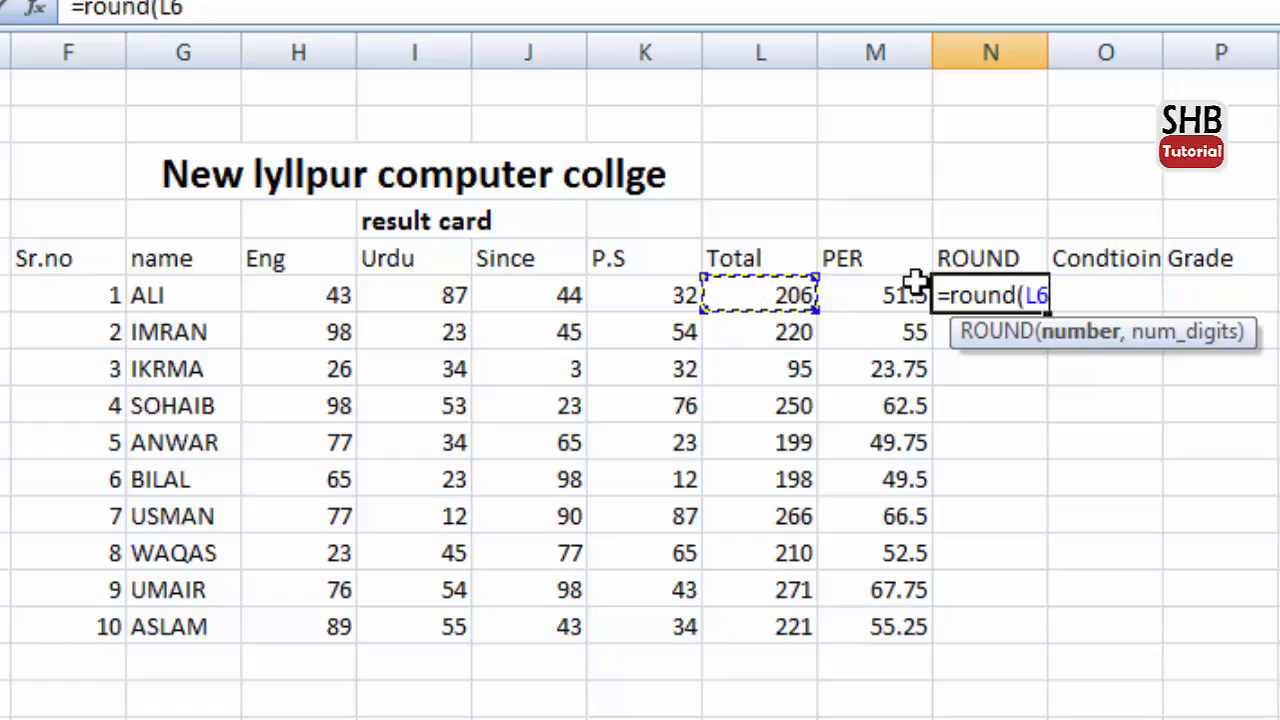
type("/")
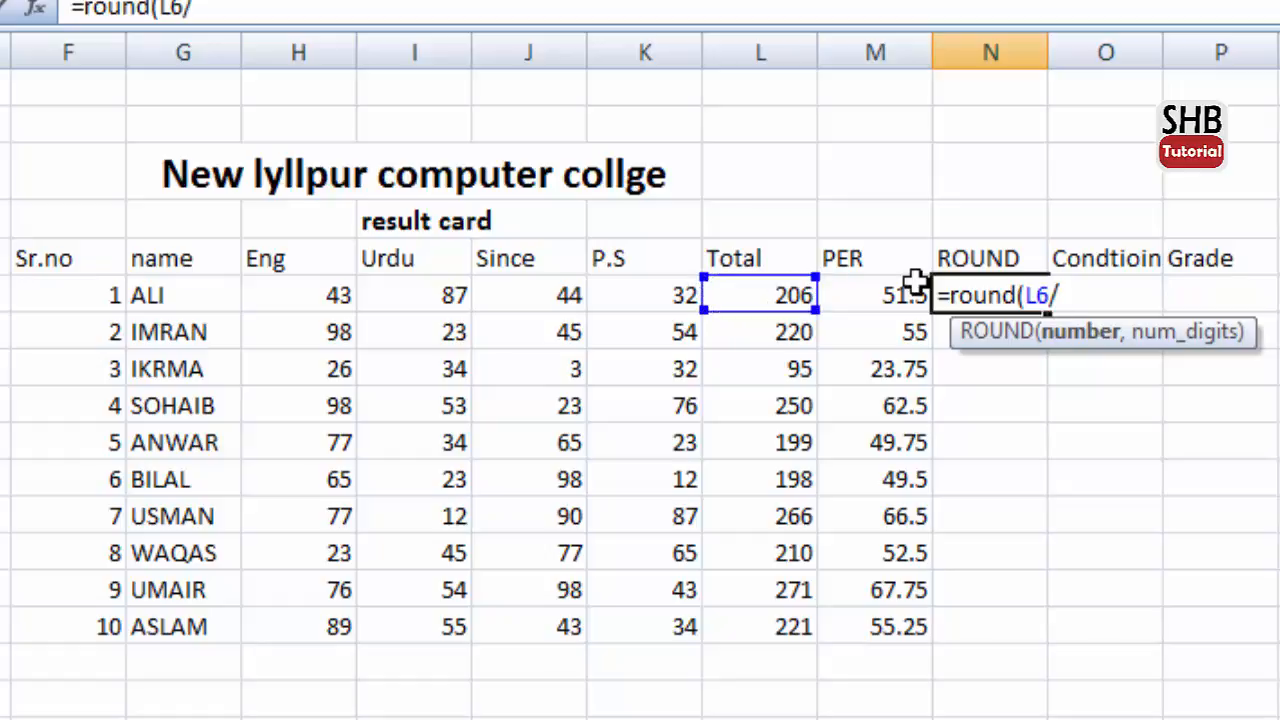
type("400")
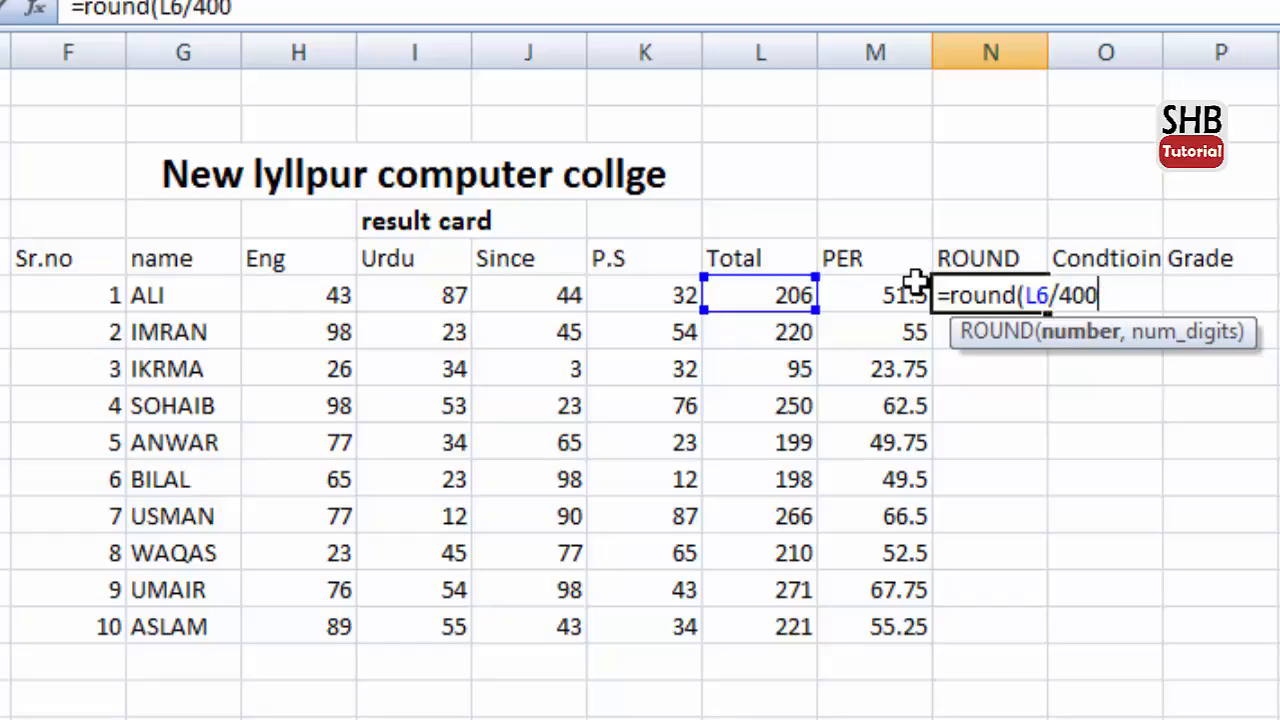
type("*100")
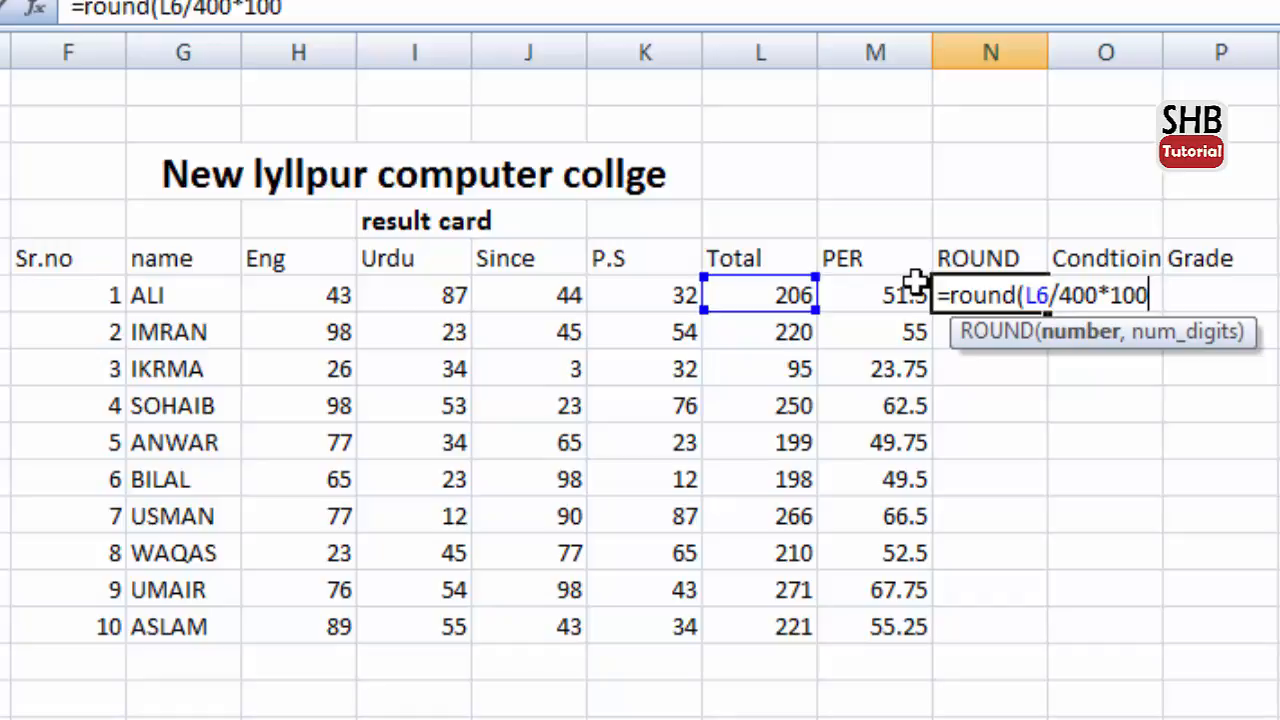
type(",")
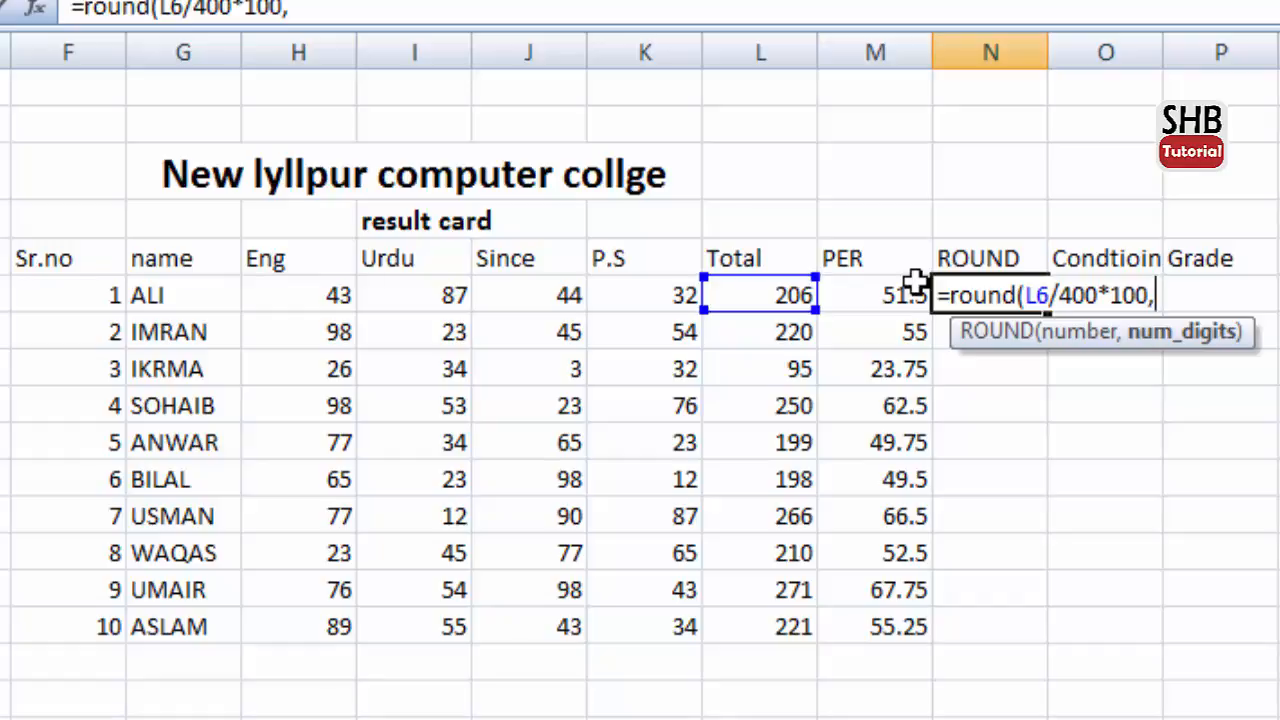
type("0)")
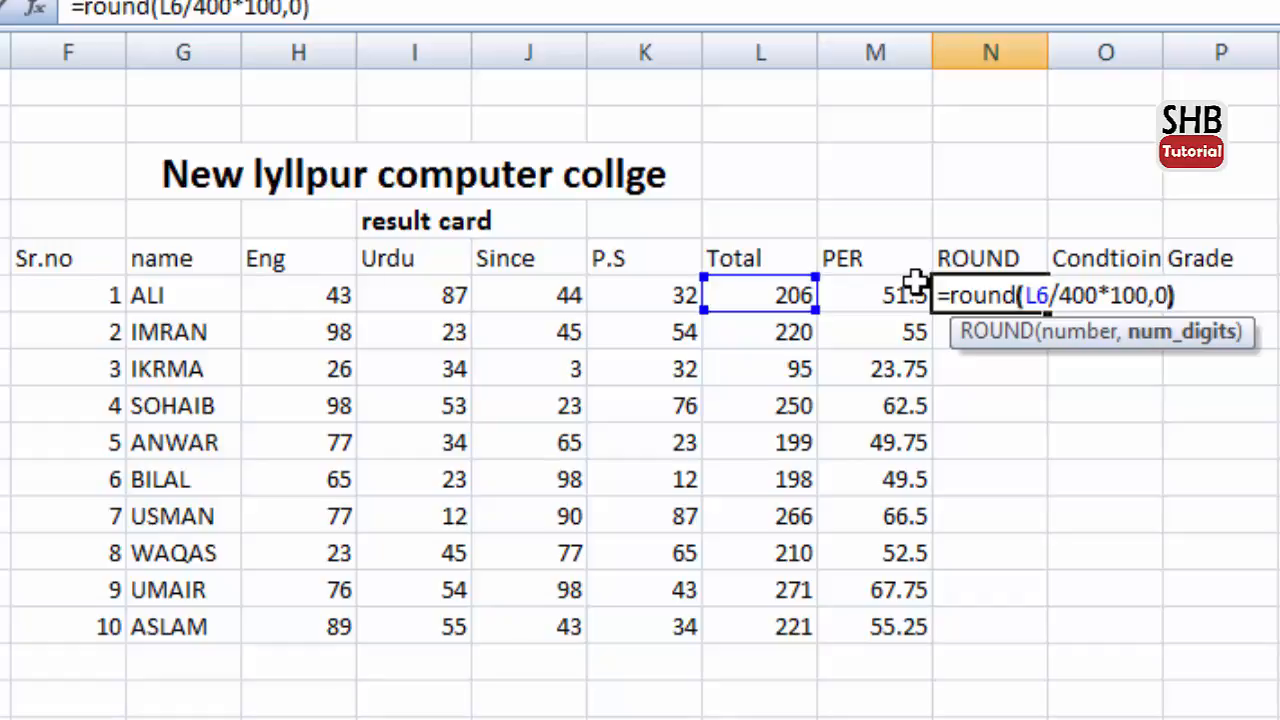
key("Return")
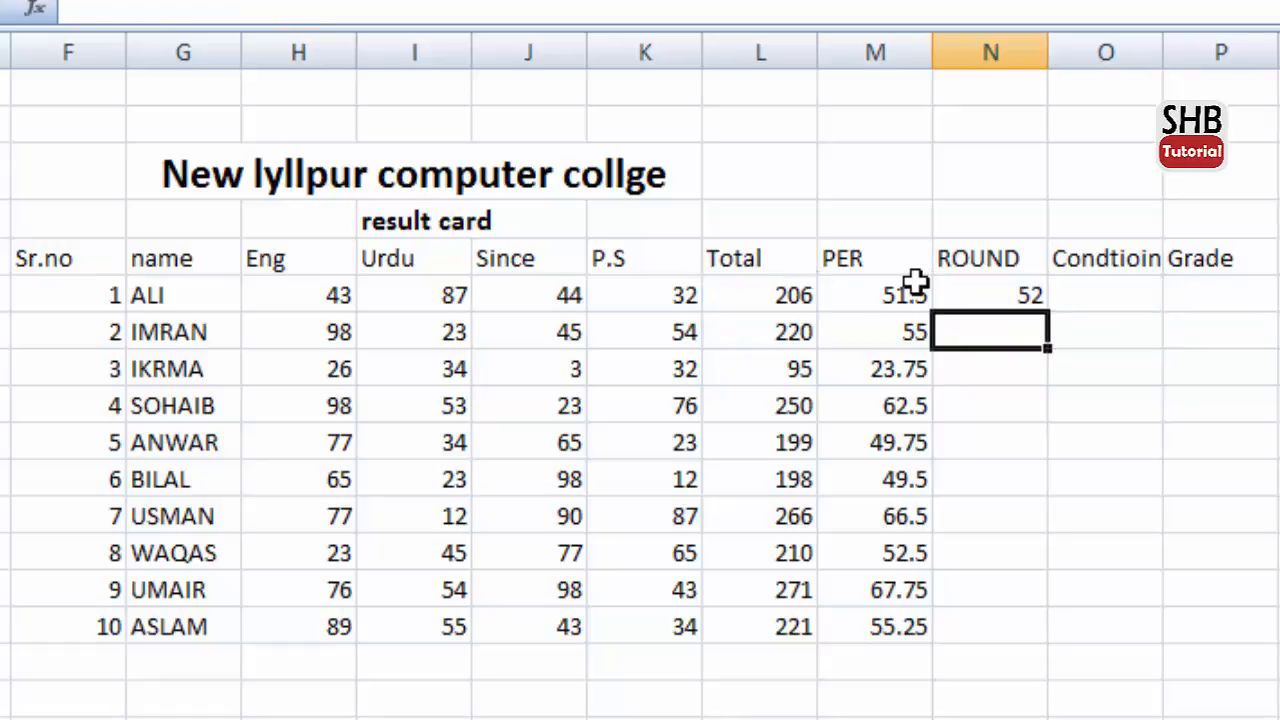
Fill the zero-decimal ROUND formula from N6 down to N15 for all the students.
key("Up")
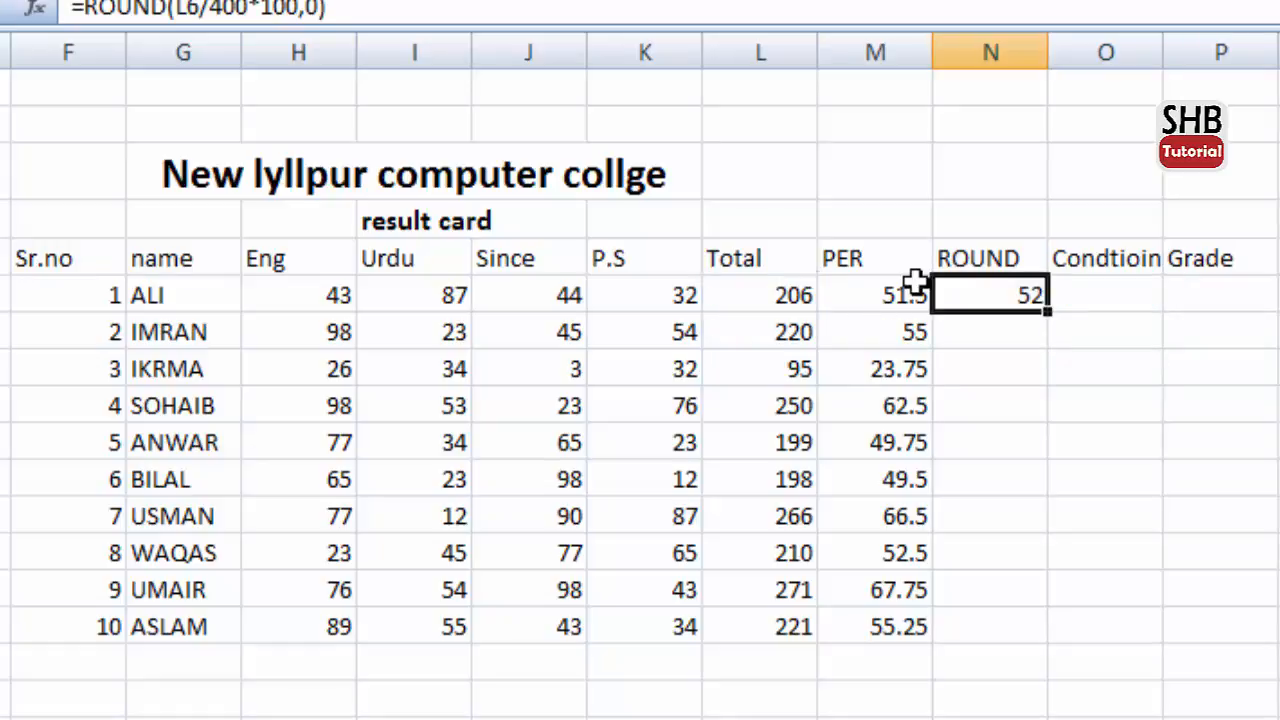
double_click(1047, 312)
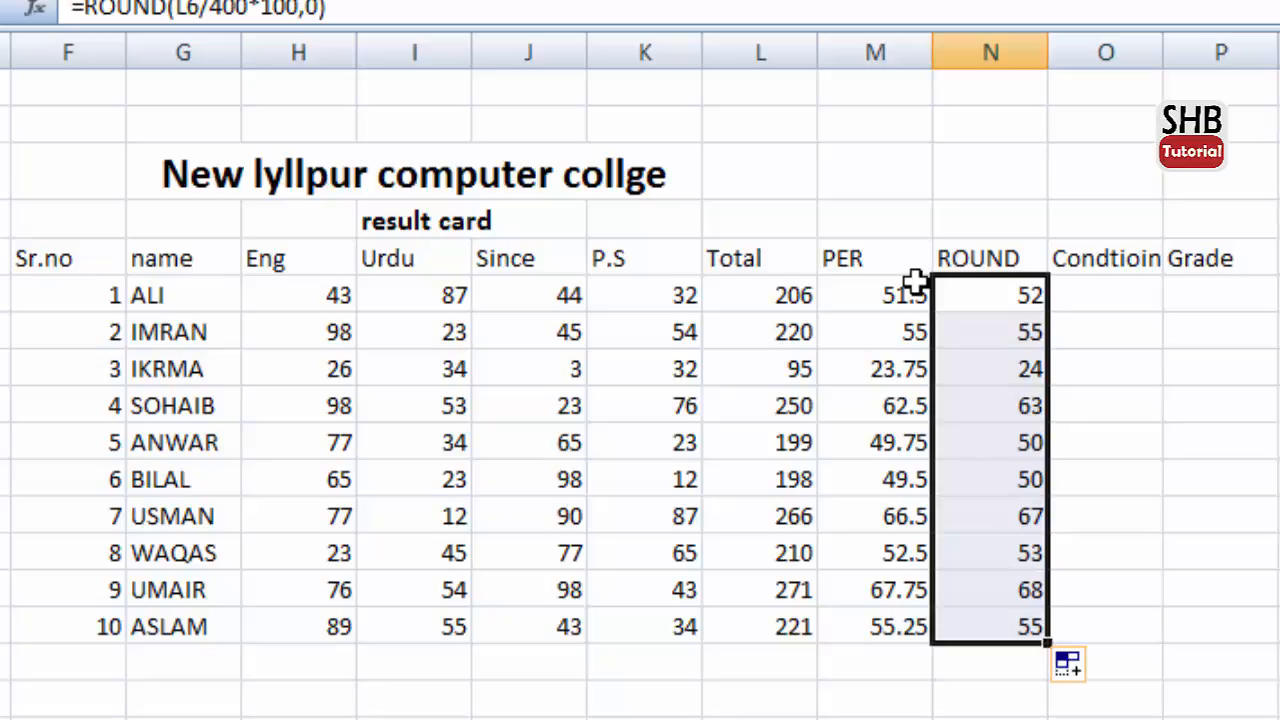
key("Right")
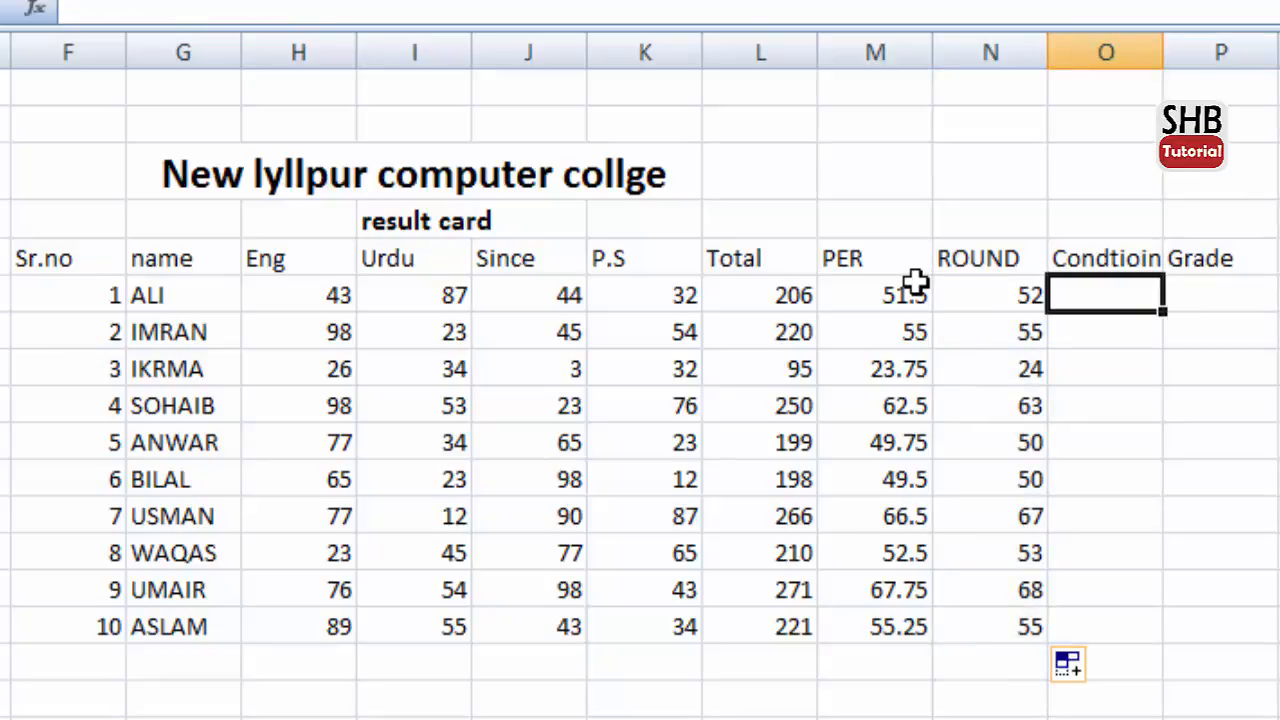
Change the number of decimal digits in N6's ROUND formula to 1, making it =ROUND(L6/400*100,1).
key("Left")
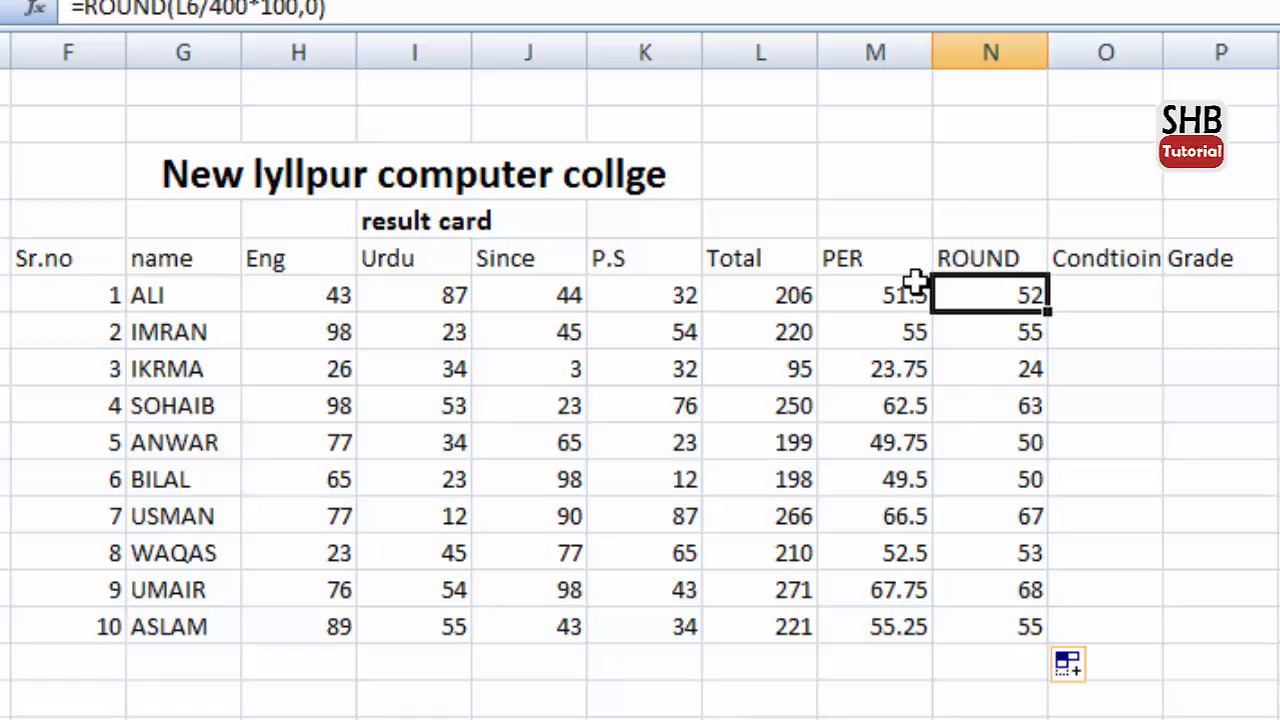
key("F2")
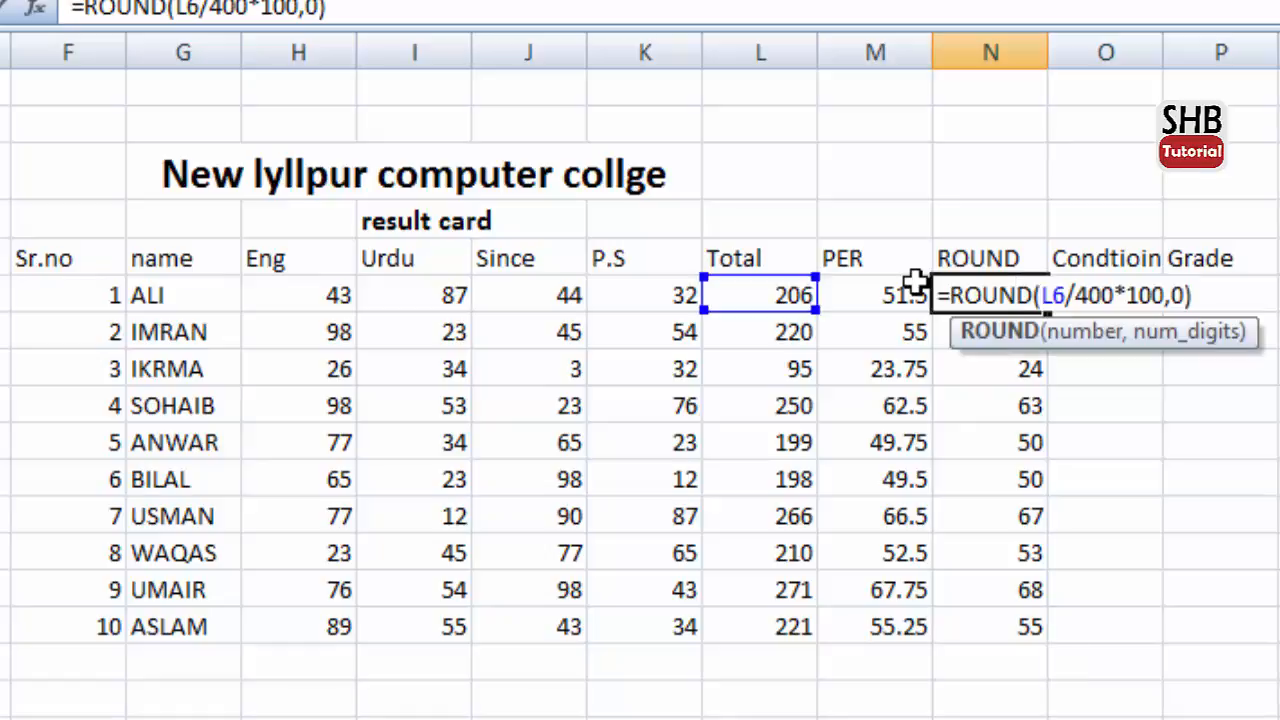
key("Left")
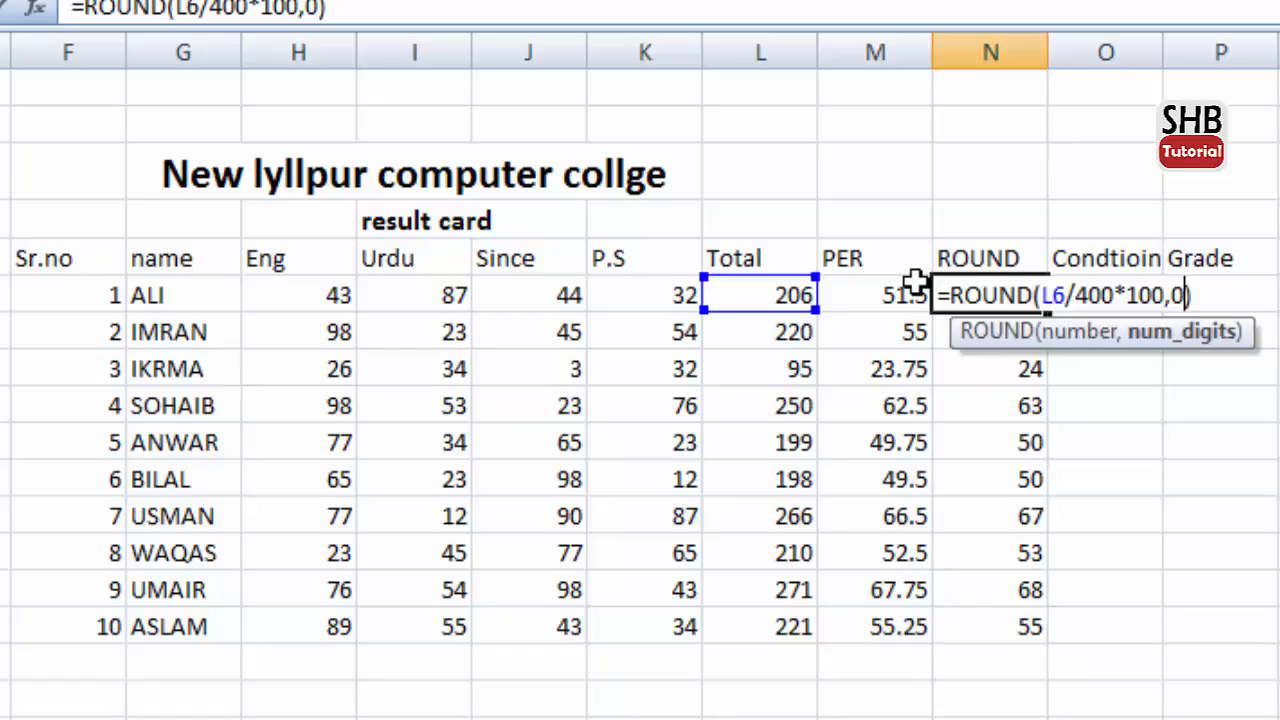
key("BackSpace")
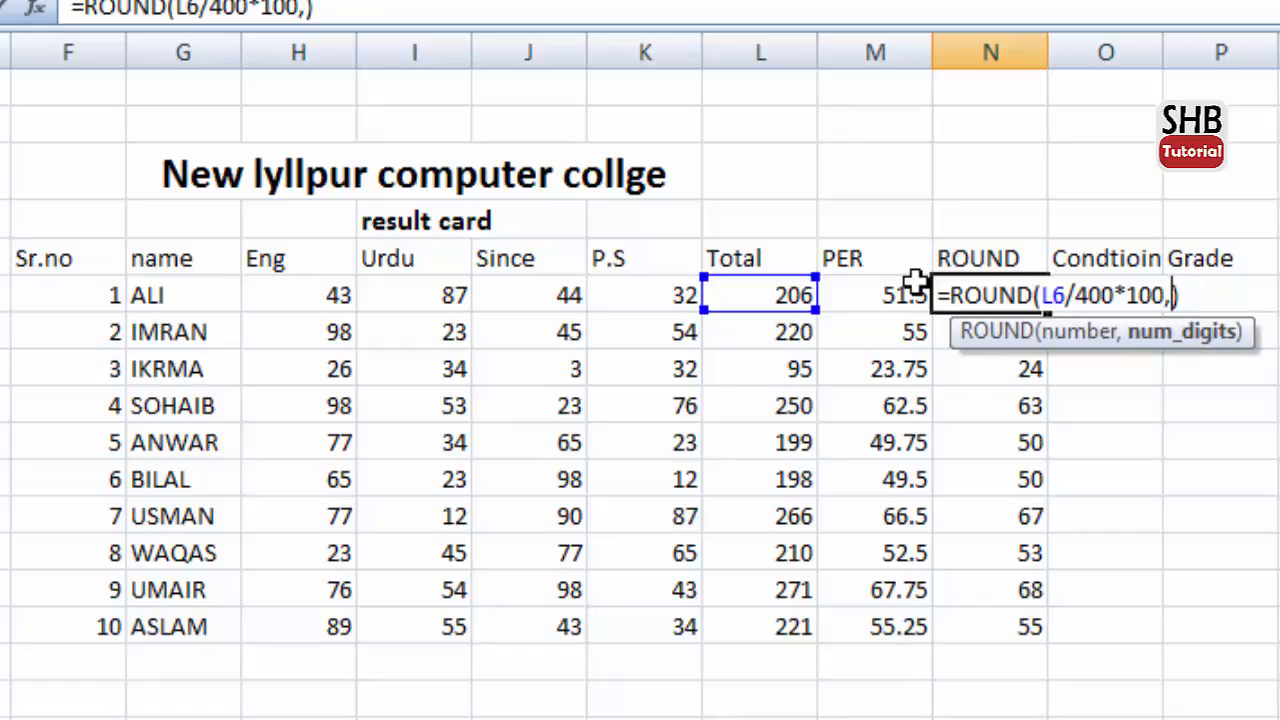
type("1")
key("Return")
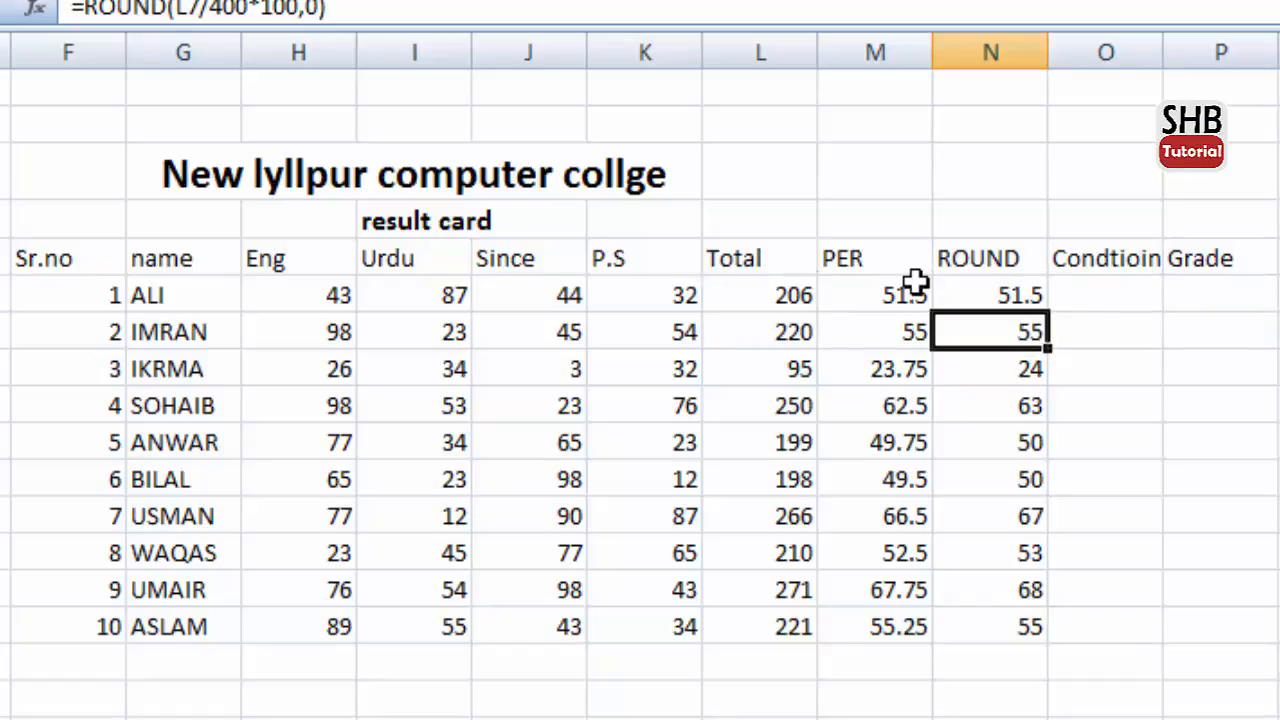
Fill the one-decimal ROUND formula from N6 down to N15 for all the students.
key("Left")
key("Down")
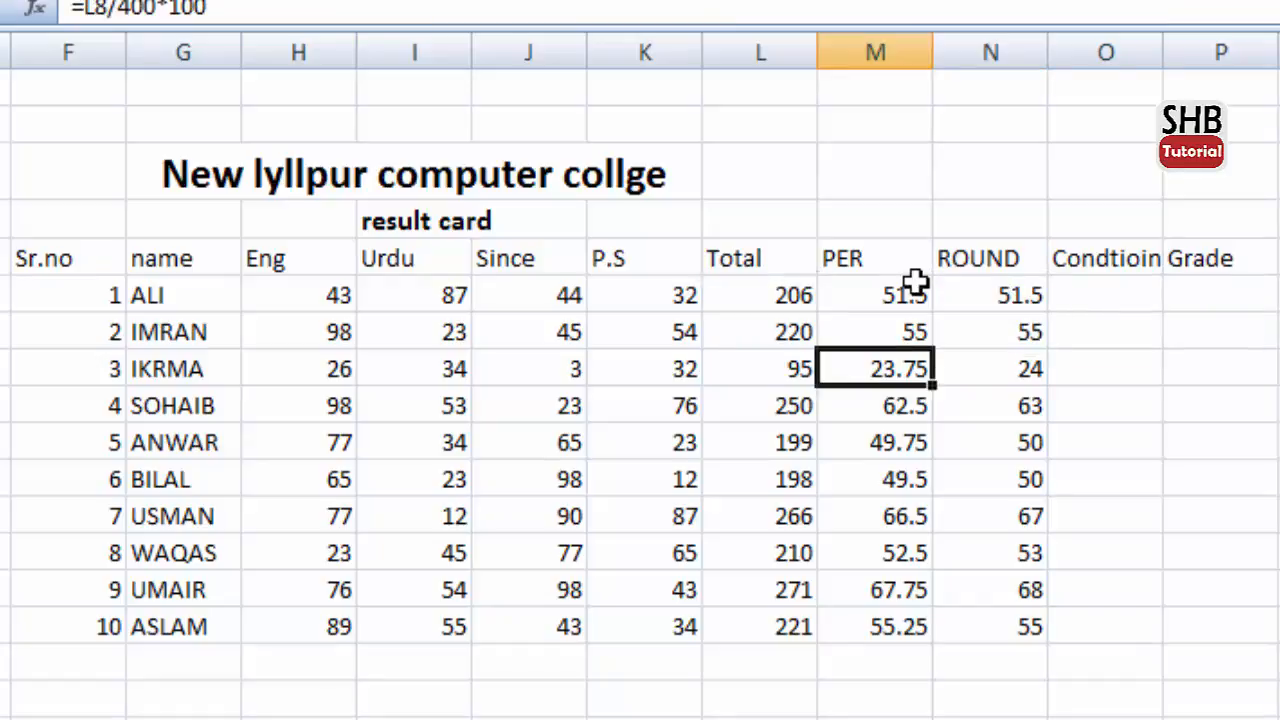
key("Up")
key("Up")
key("Right")
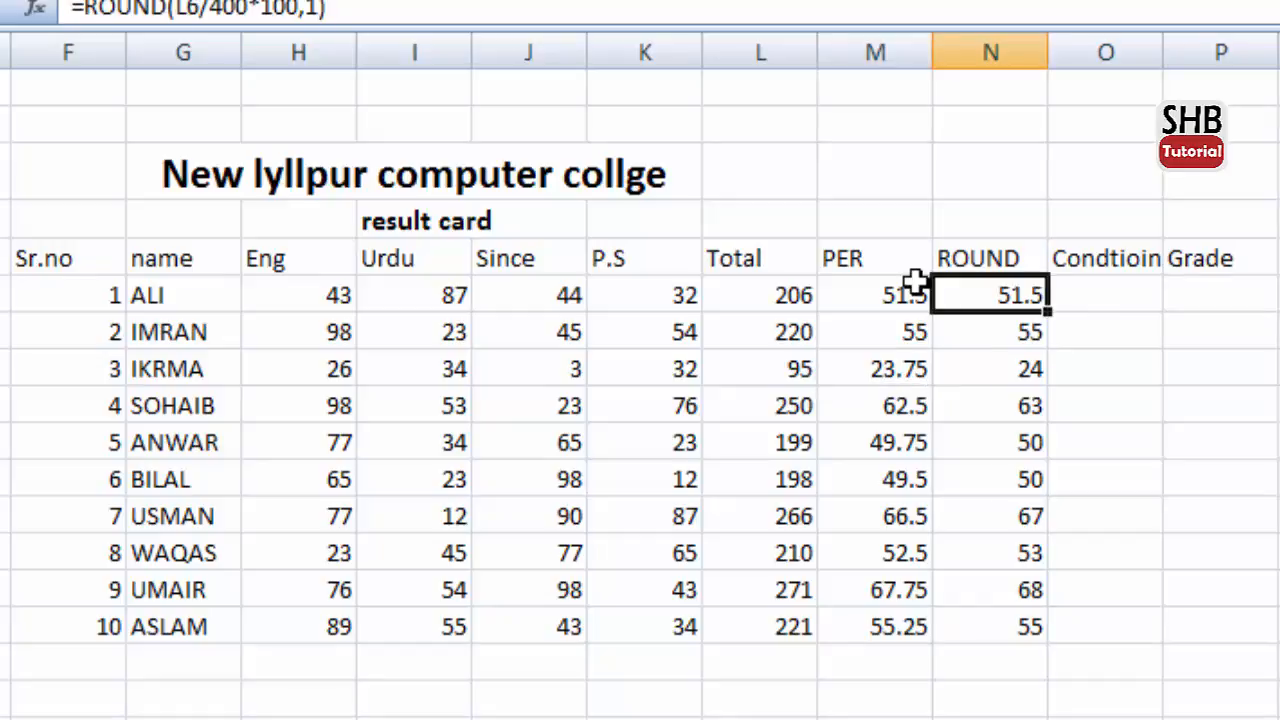
double_click(1047, 312)
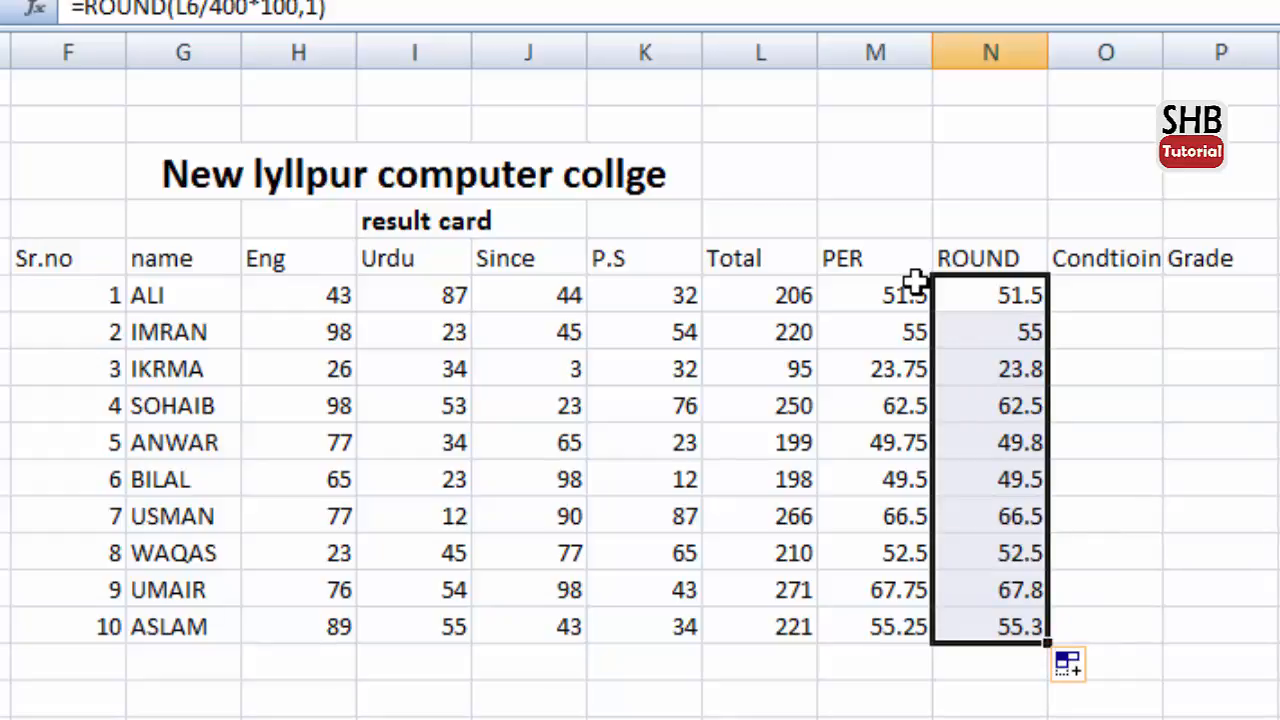
key("Left")
key("Right")
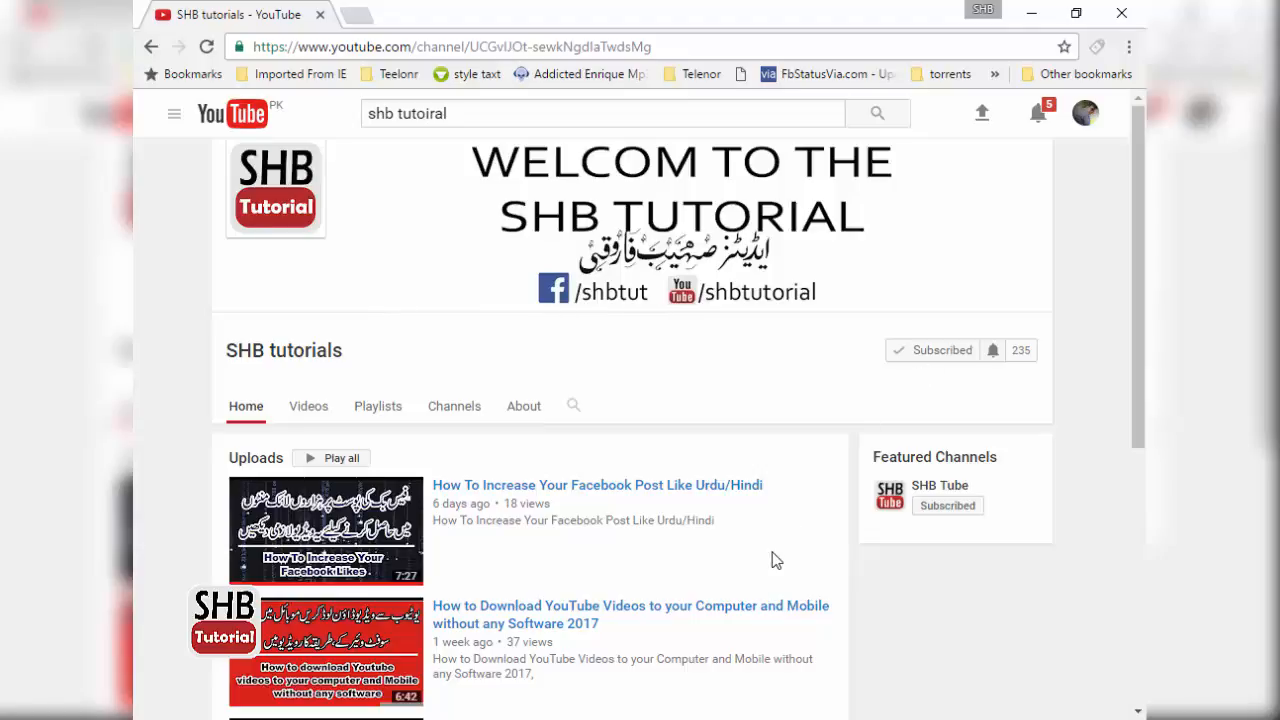
Switch from the YouTube channel page back to the Book1 workbook in Excel.
mouse_move(764, 719)
left_click(777, 586)
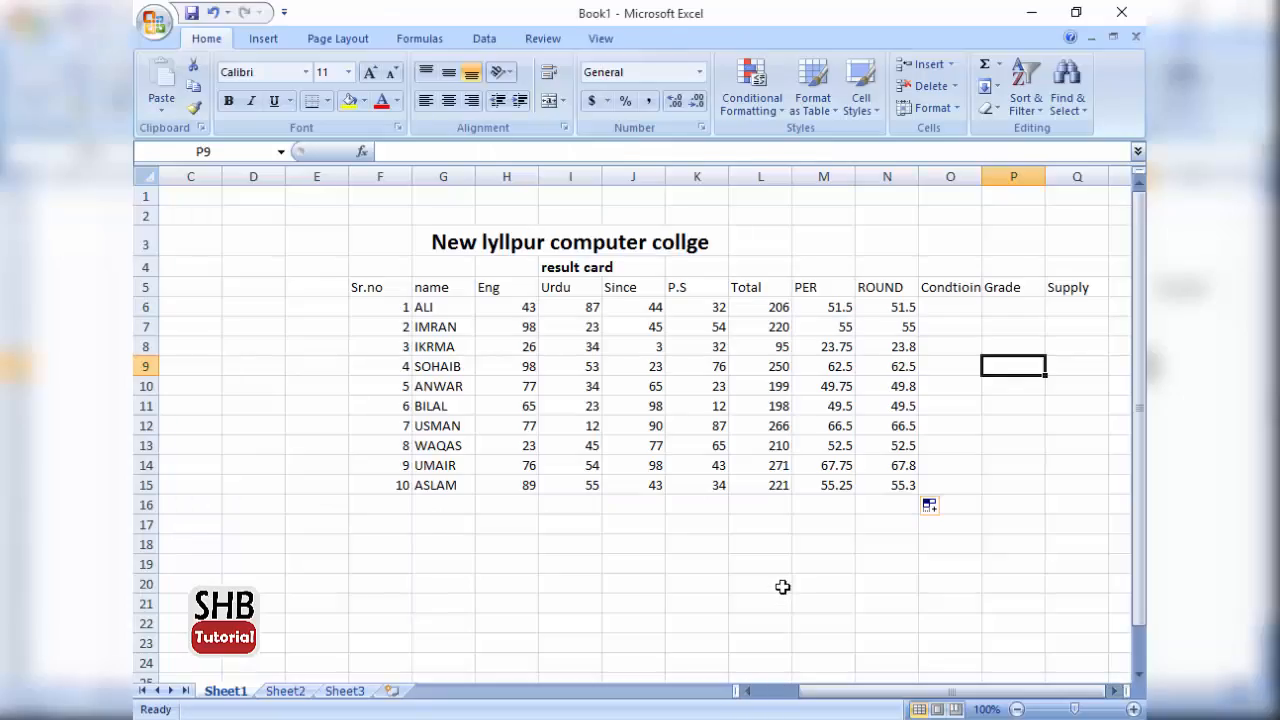